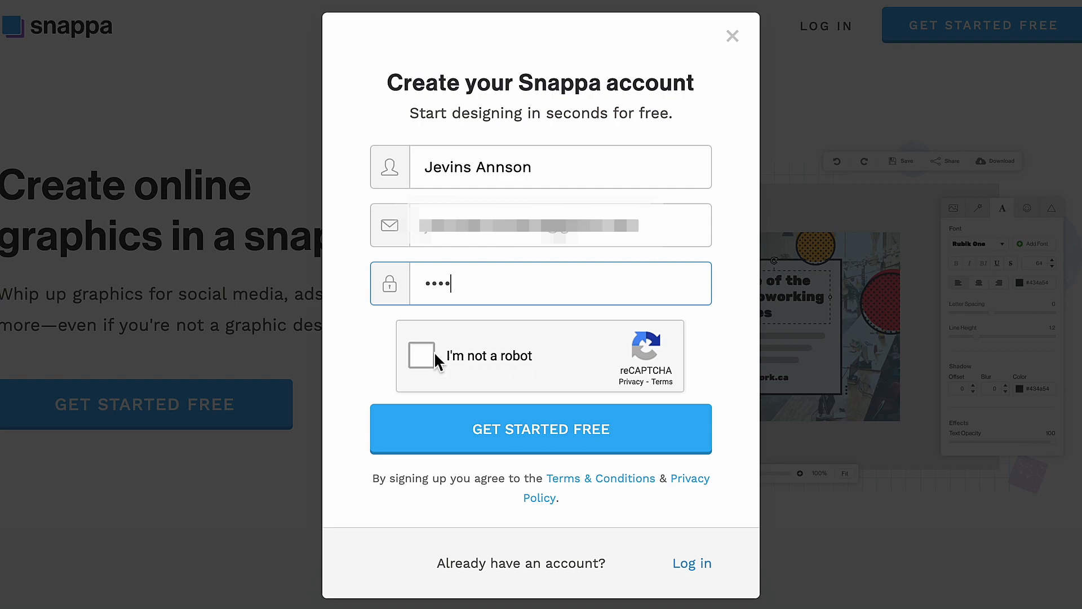
Submit the sign-up form to create the free account.
{"action": "left_click", "coordinate": [445, 444]}
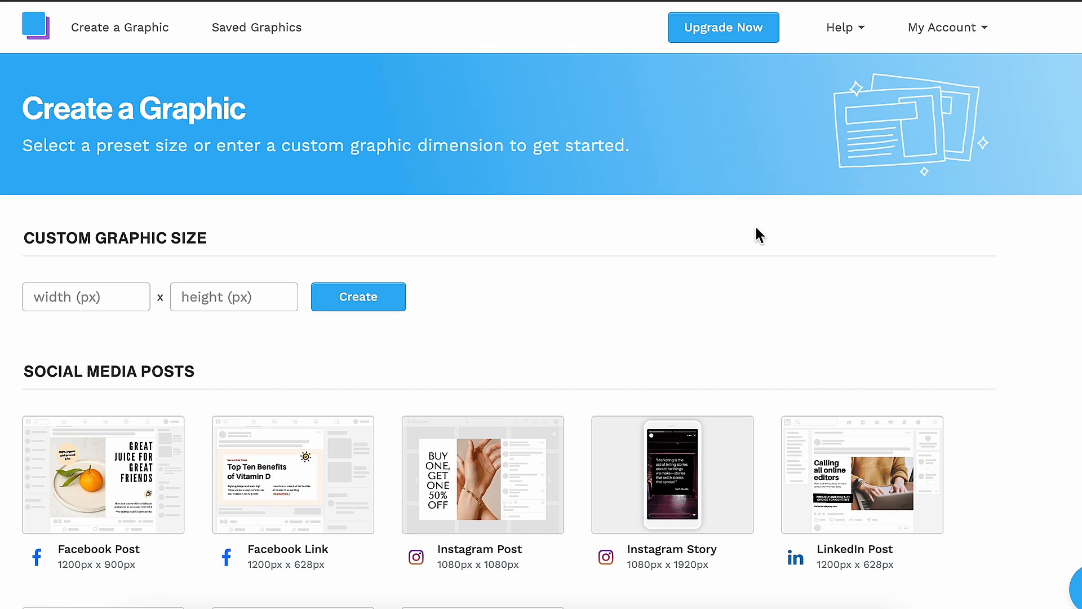
{"action": "left_click", "coordinate": [75, 294]}
{"action": "left_click", "coordinate": [203, 295]}
{"action": "left_click", "coordinate": [114, 294]}
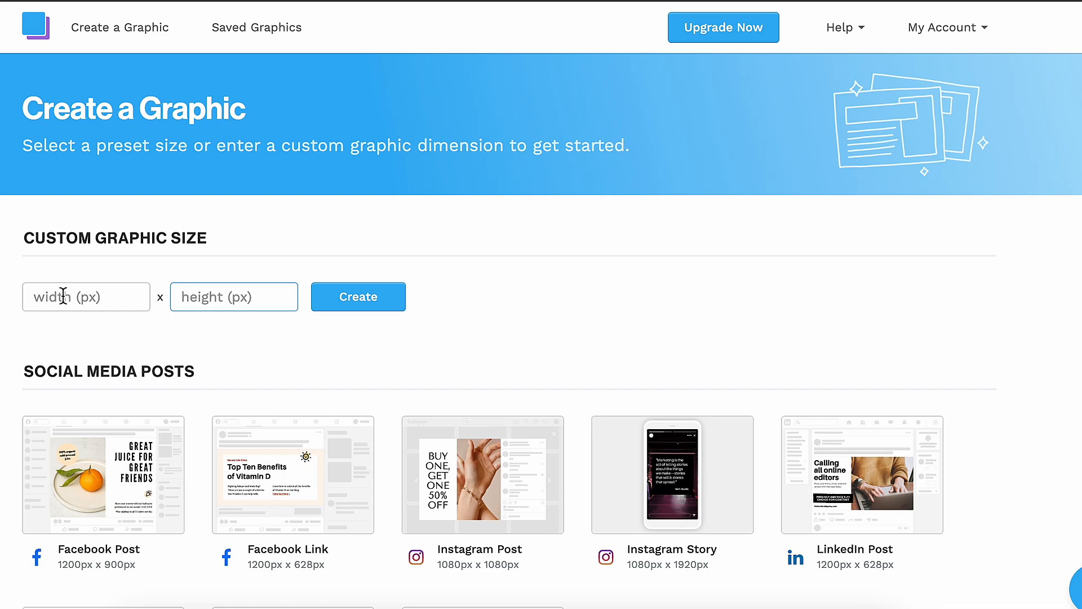
{"action": "left_click", "coordinate": [208, 296]}
Browse the preset graphic sizes and choose the 2560 x 1440 px YouTube Banner.
{"action": "scroll", "coordinate": [715, 466], "scroll_direction": "down", "scroll_amount": 3}
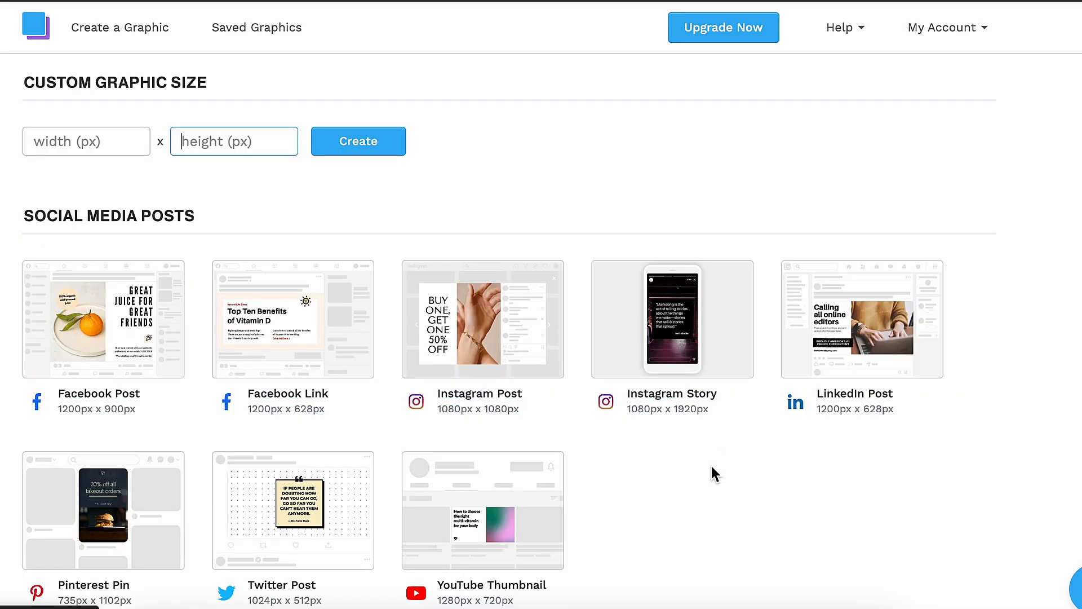
{"action": "scroll", "coordinate": [659, 515], "scroll_direction": "down", "scroll_amount": 3}
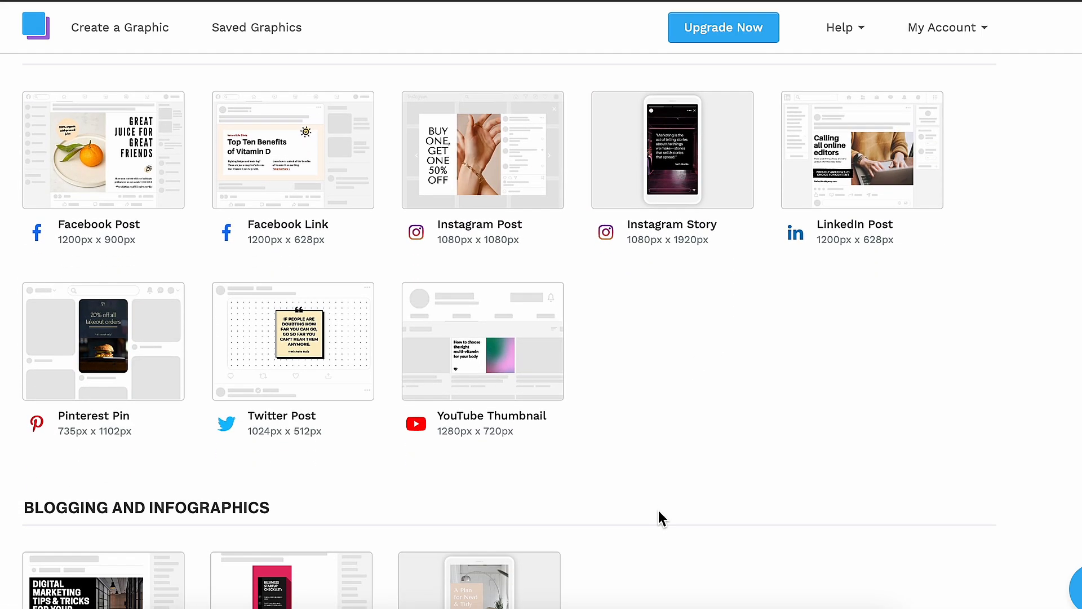
{"action": "scroll", "coordinate": [658, 510], "scroll_direction": "down", "scroll_amount": 1}
{"action": "scroll", "coordinate": [530, 358], "scroll_direction": "down", "scroll_amount": 2}
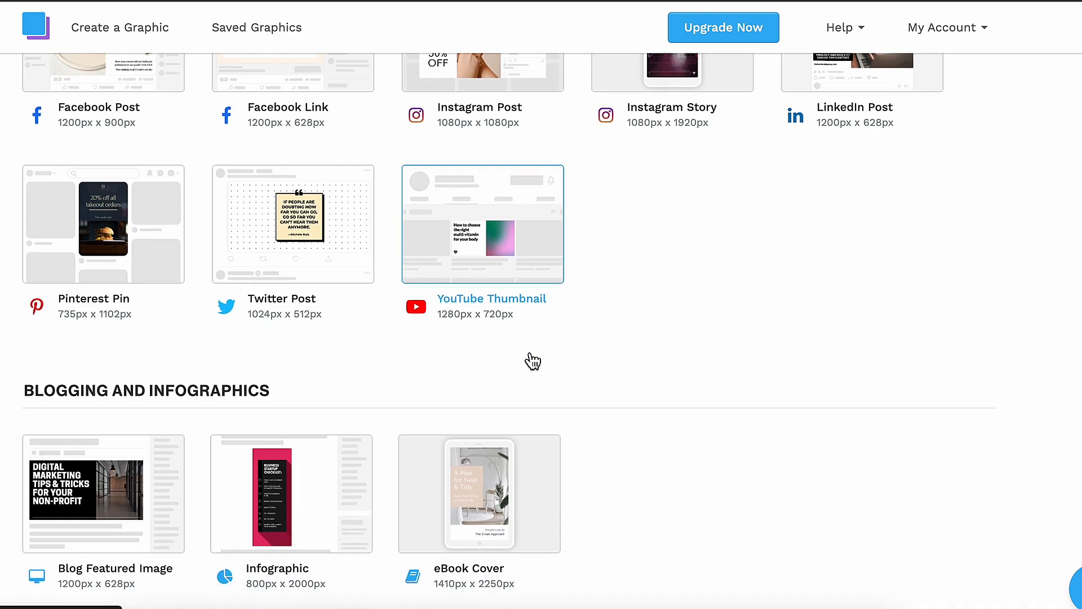
{"action": "scroll", "coordinate": [532, 361], "scroll_direction": "down", "scroll_amount": 5}
{"action": "scroll", "coordinate": [481, 445], "scroll_direction": "down", "scroll_amount": 3}
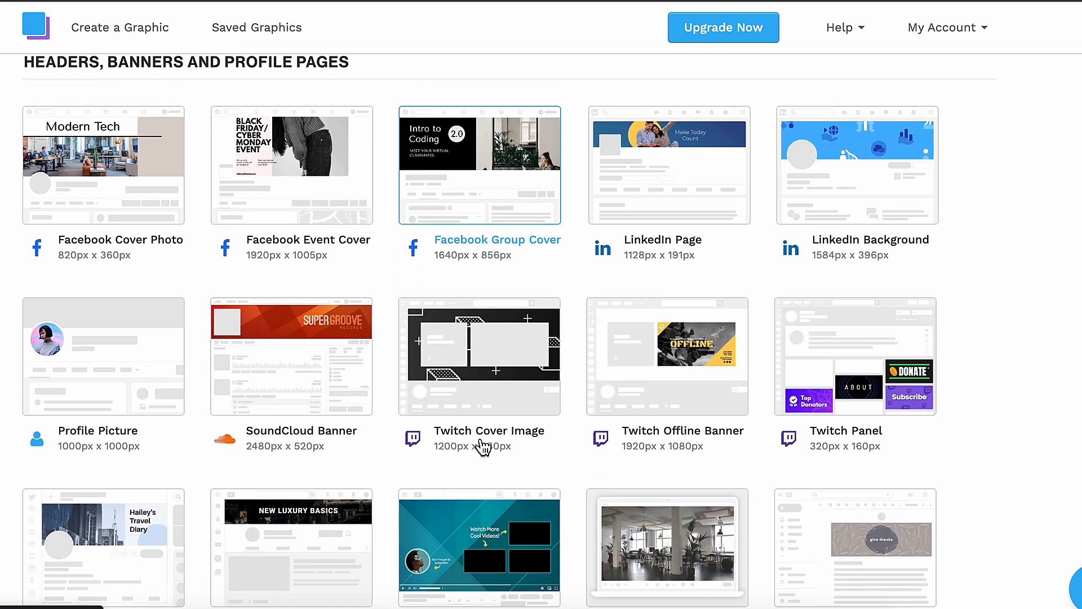
{"action": "scroll", "coordinate": [452, 536], "scroll_direction": "down", "scroll_amount": 3}
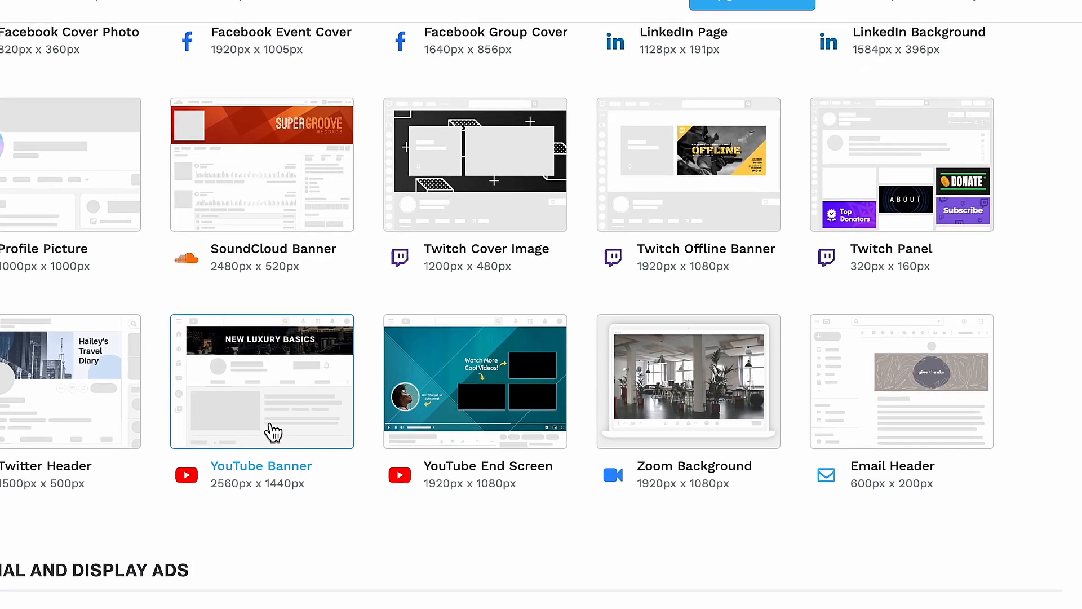
{"action": "left_click", "coordinate": [281, 423]}
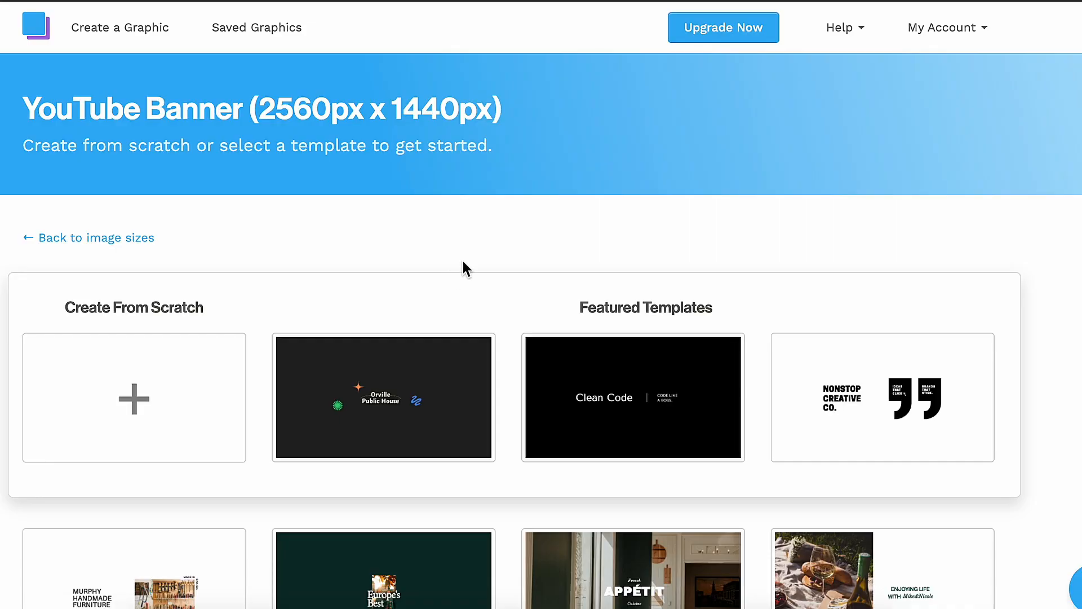
Look through the YouTube banner templates and start a blank banner from scratch.
{"action": "scroll", "coordinate": [464, 268], "scroll_direction": "down", "scroll_amount": 3}
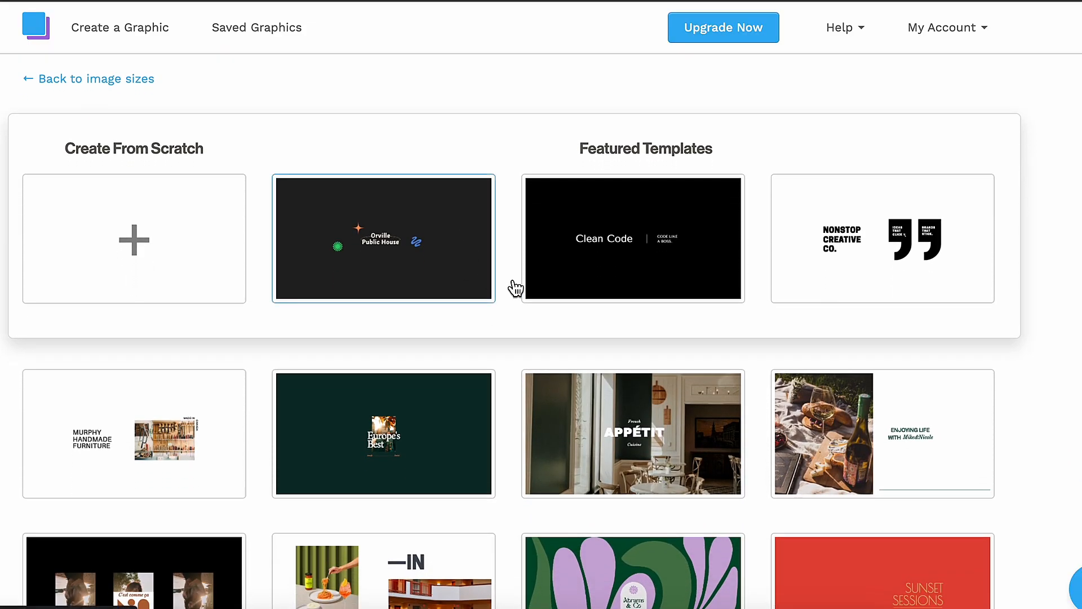
{"action": "scroll", "coordinate": [683, 514], "scroll_direction": "down", "scroll_amount": 10}
{"action": "scroll", "coordinate": [686, 518], "scroll_direction": "up", "scroll_amount": 3}
{"action": "scroll", "coordinate": [686, 518], "scroll_direction": "up", "scroll_amount": 10}
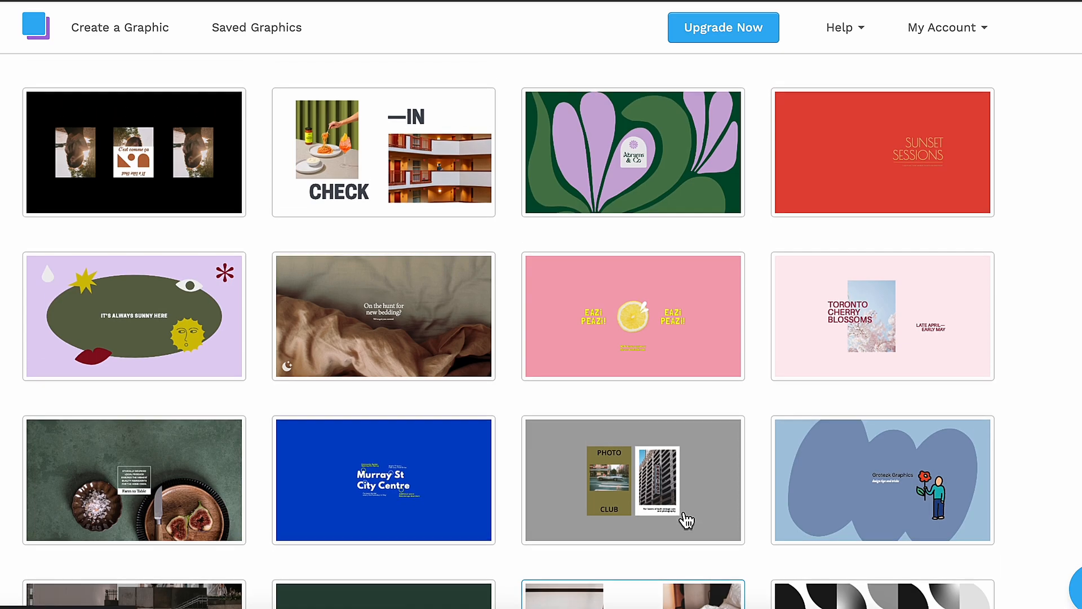
{"action": "scroll", "coordinate": [682, 511], "scroll_direction": "up", "scroll_amount": 2}
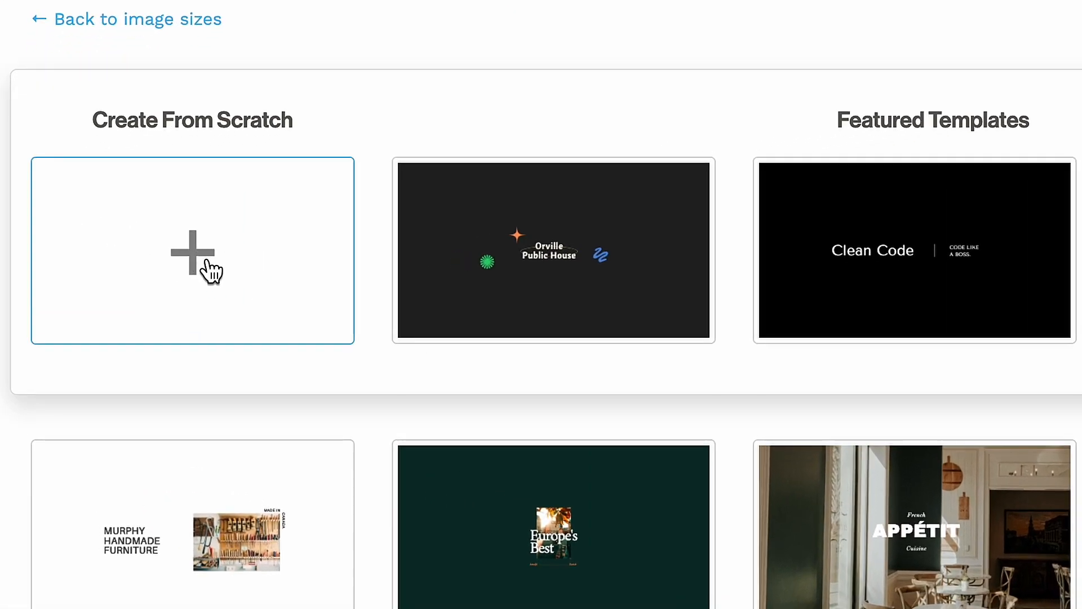
{"action": "left_click", "coordinate": [210, 270]}
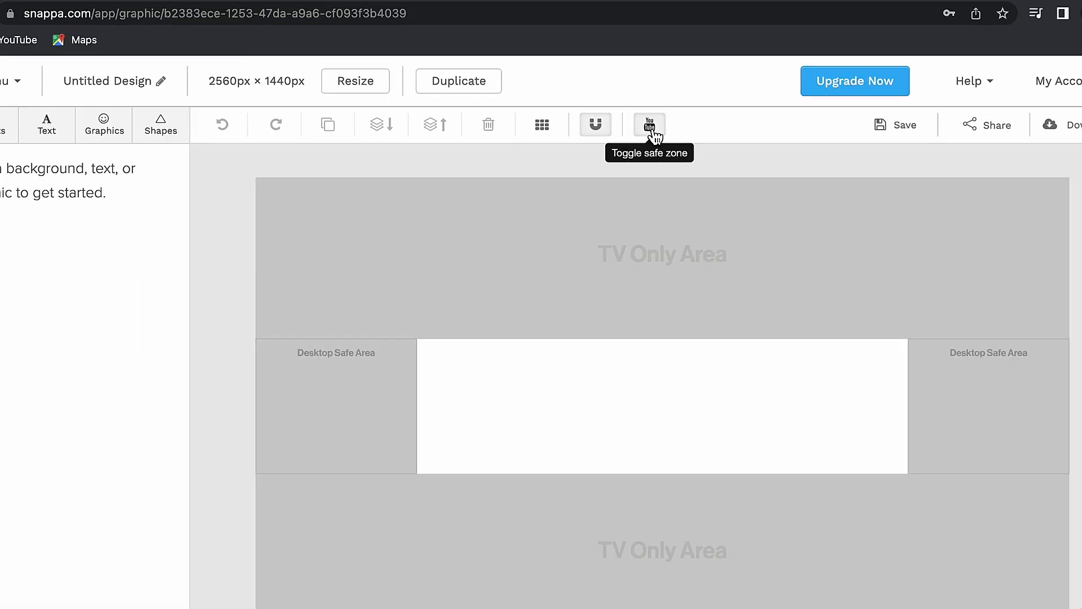
Hide the YouTube safe zone overlay on the canvas and show it again.
{"action": "left_click", "coordinate": [597, 33]}
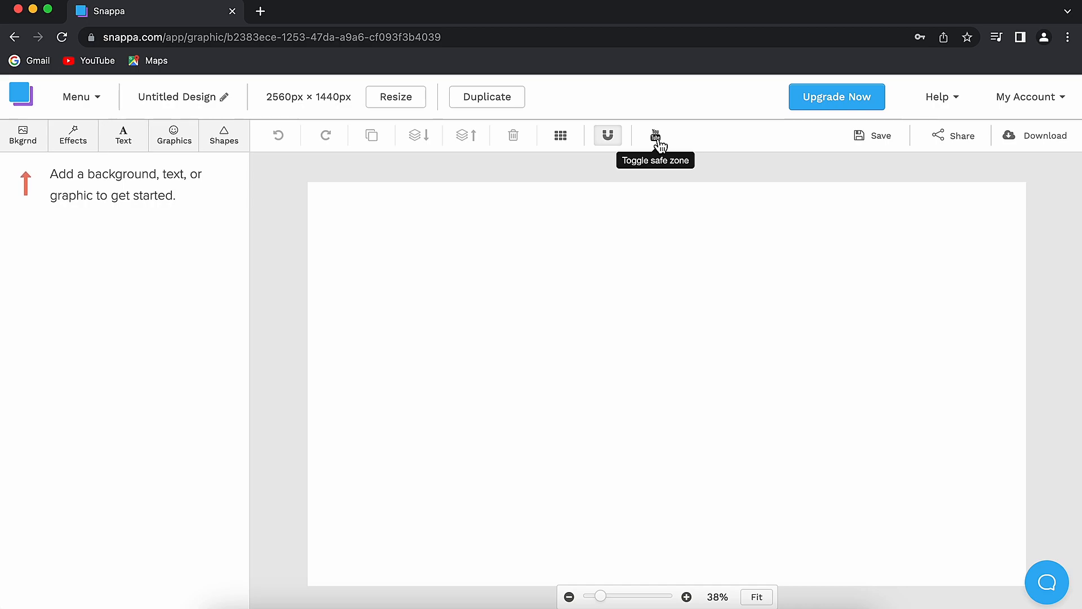
{"action": "left_click", "coordinate": [657, 144]}
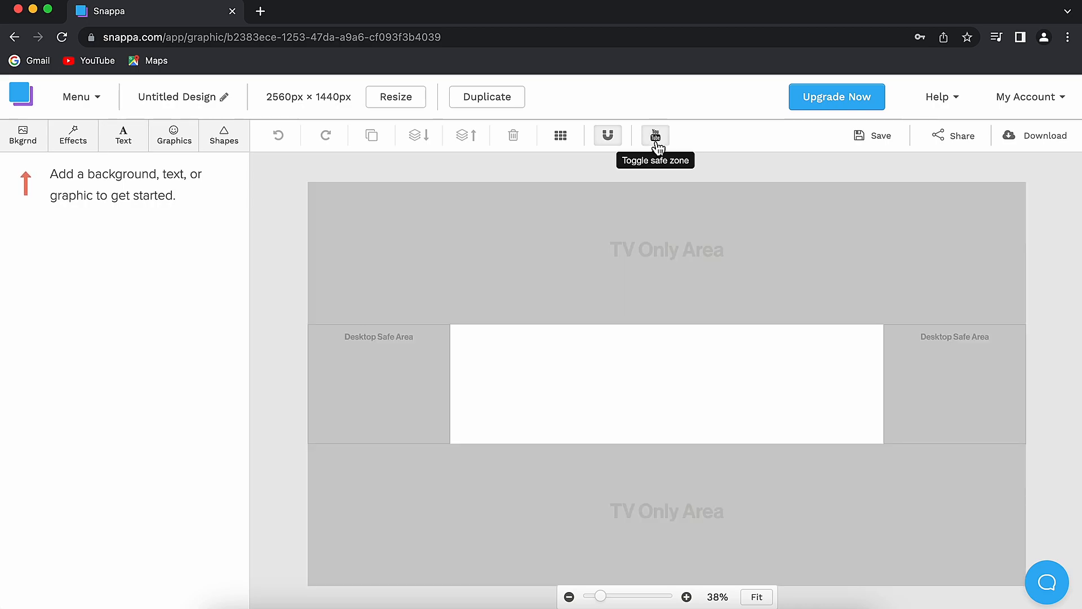
{"action": "scroll", "coordinate": [626, 314], "scroll_direction": "down", "scroll_amount": 2}
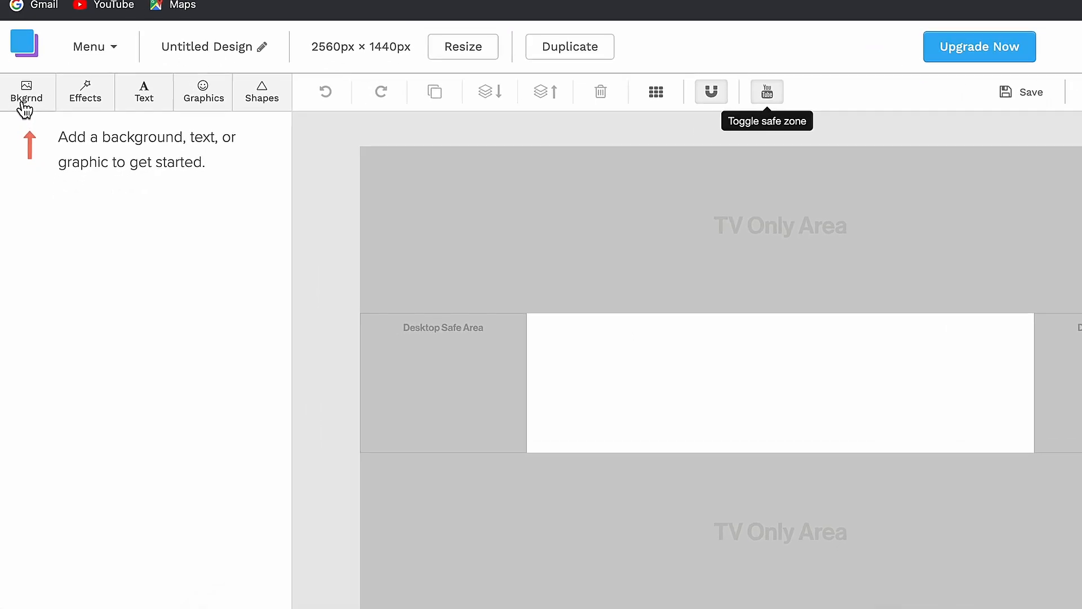
Search the background photos for "dark texture" and apply the grey cracked stone photo as the banner background.
{"action": "left_click", "coordinate": [23, 114]}
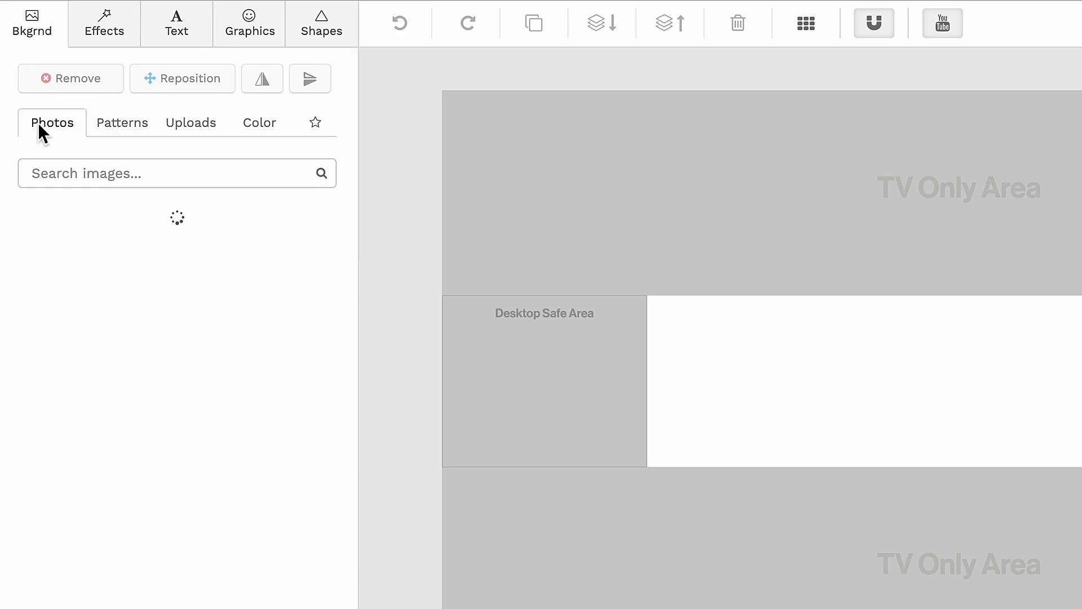
{"action": "left_click", "coordinate": [119, 133]}
{"action": "left_click", "coordinate": [194, 127]}
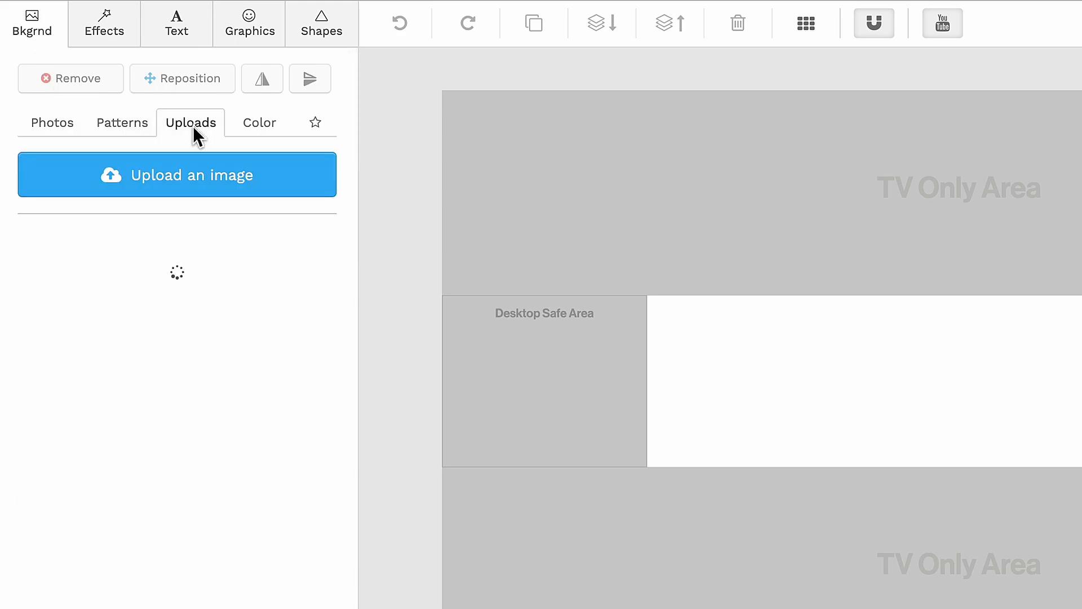
{"action": "left_click", "coordinate": [252, 131]}
{"action": "left_click", "coordinate": [54, 128]}
{"action": "left_click", "coordinate": [107, 170]}
{"action": "type", "text": "dark"}
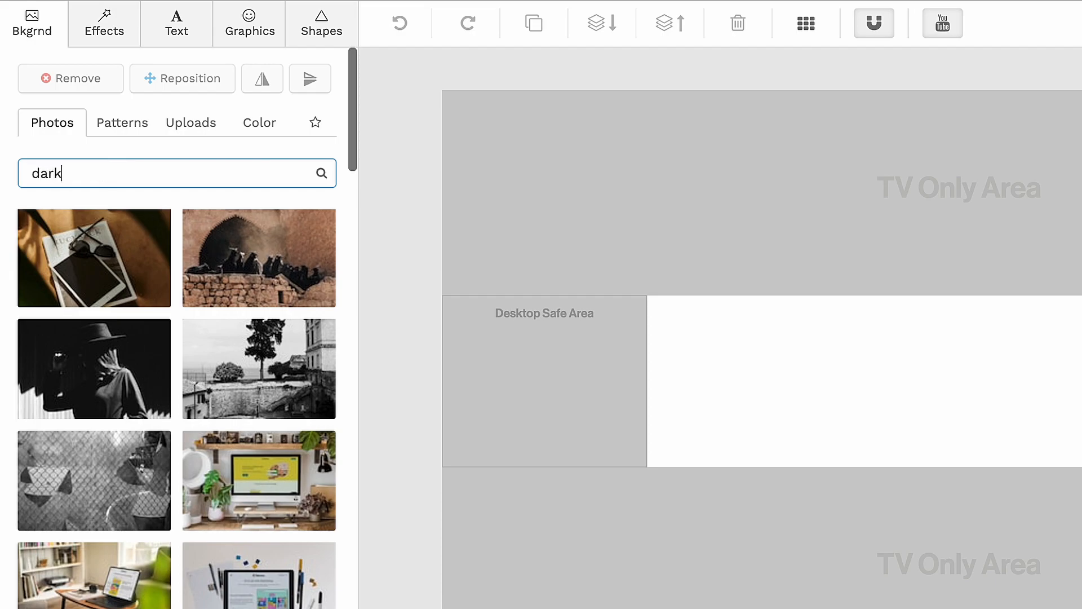
{"action": "key", "text": "Return"}
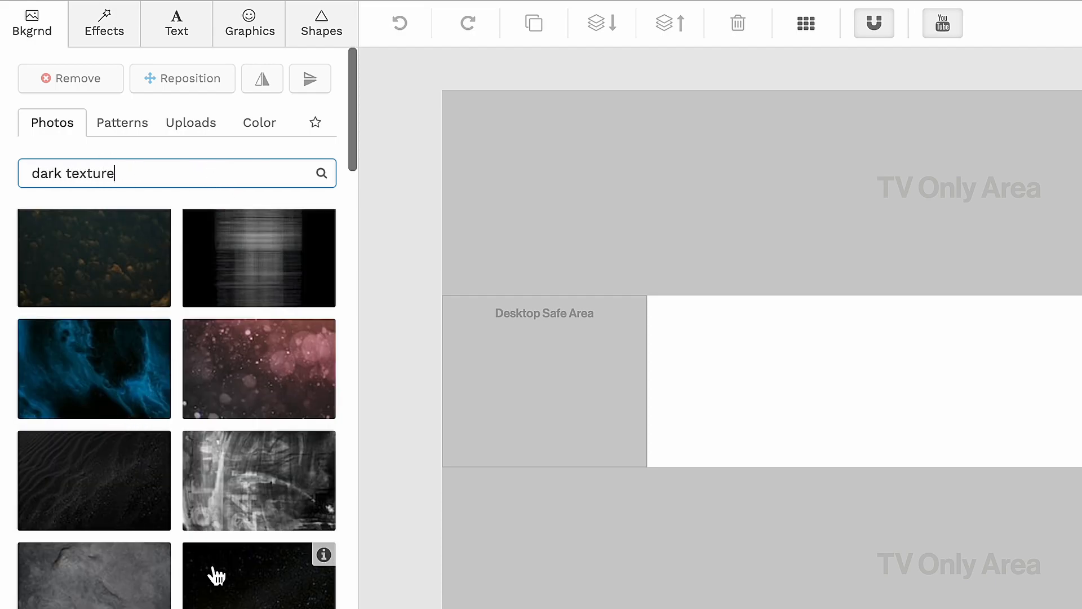
{"action": "scroll", "coordinate": [216, 575], "scroll_direction": "down", "scroll_amount": 5}
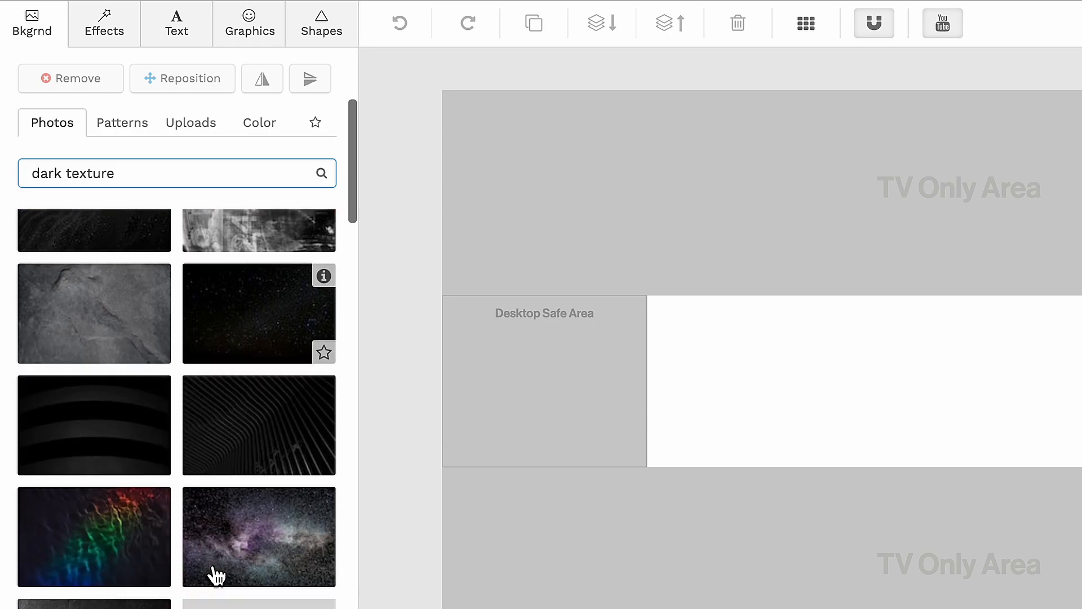
{"action": "left_click", "coordinate": [106, 341]}
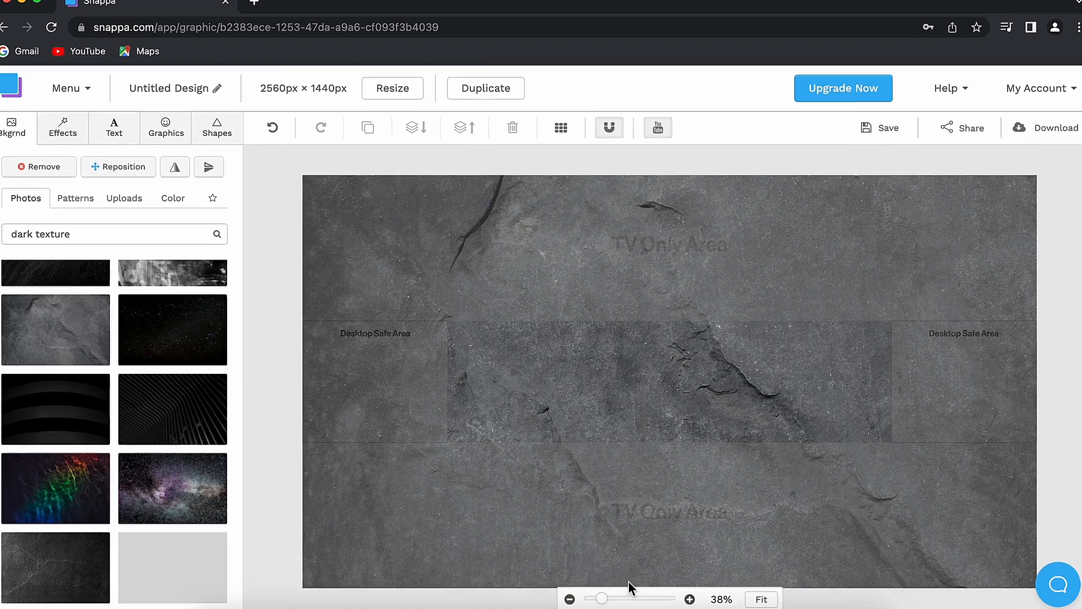
{"action": "left_click_drag", "start_coordinate": [602, 598], "coordinate": [631, 598]}
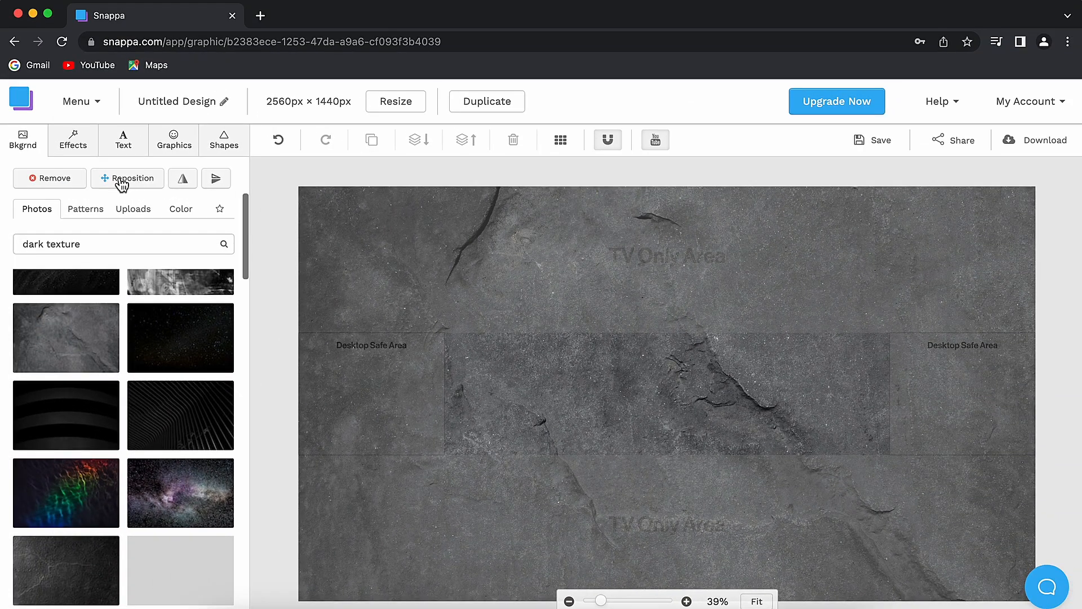
{"action": "left_click", "coordinate": [122, 179]}
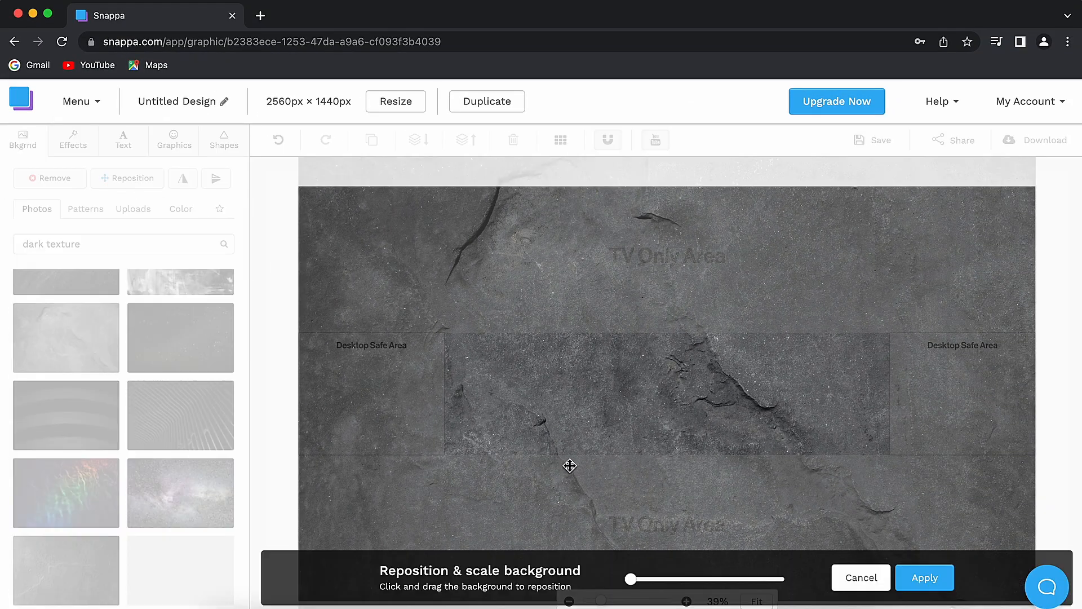
{"action": "mouse_move", "coordinate": [632, 580]}
{"action": "left_mouse_down"}
{"action": "mouse_move", "coordinate": [729, 583]}
{"action": "mouse_move", "coordinate": [610, 575]}
{"action": "left_mouse_up"}
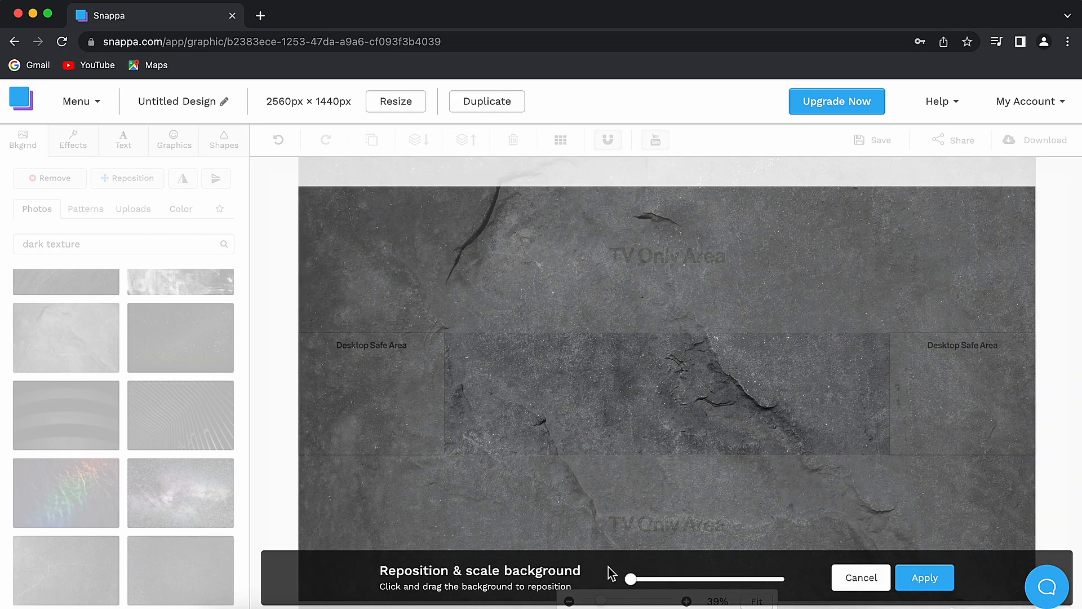
{"action": "left_click", "coordinate": [868, 576]}
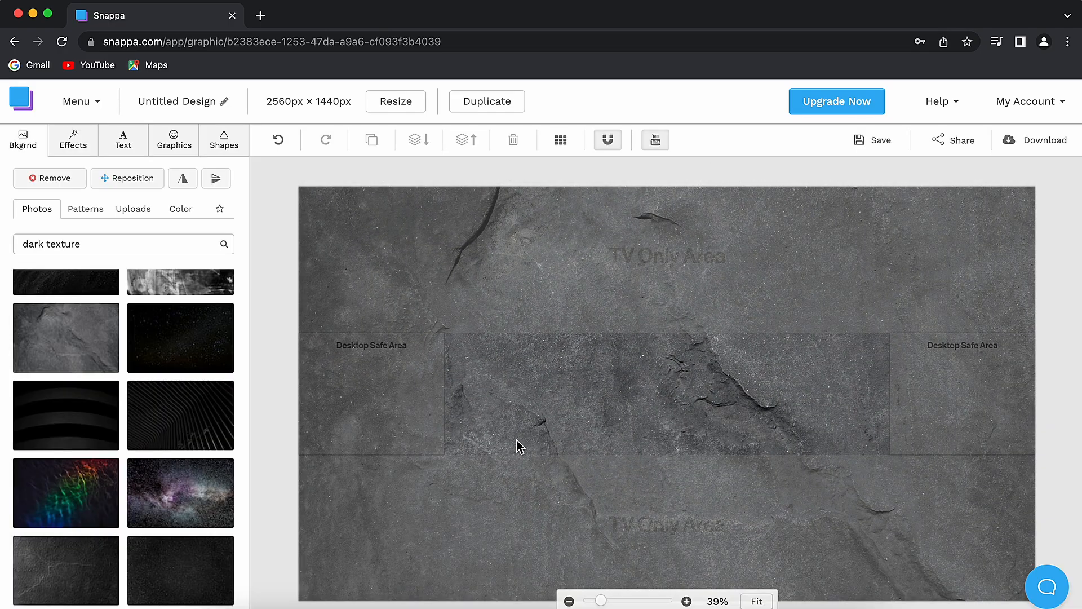
Apply a light blue #4fc1e9 color overlay to the background at a strength of 40.
{"action": "scroll", "coordinate": [226, 350], "scroll_direction": "up", "scroll_amount": 4}
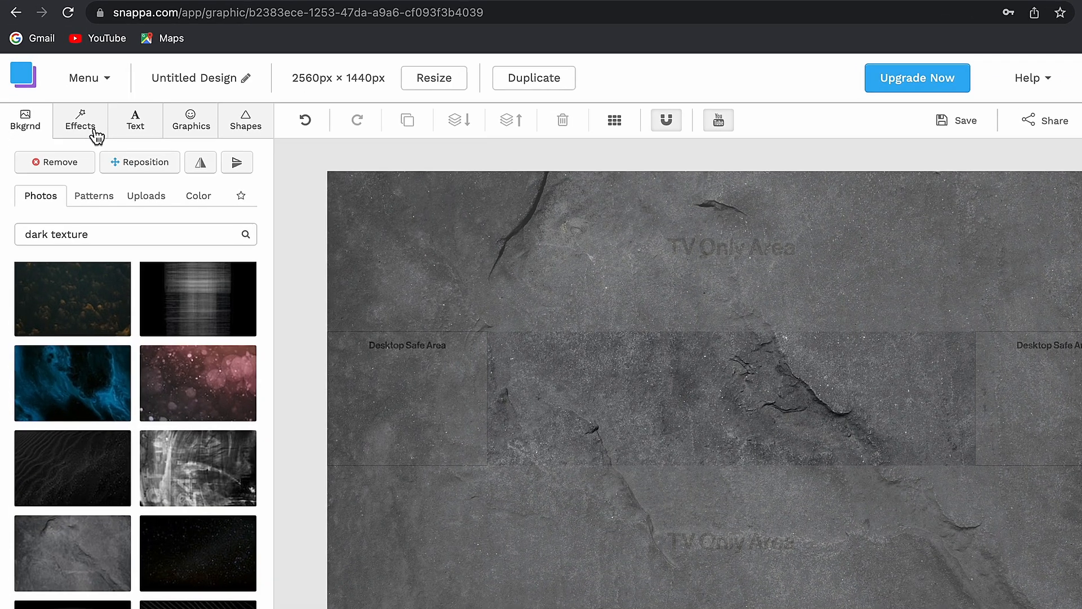
{"action": "left_click", "coordinate": [85, 148]}
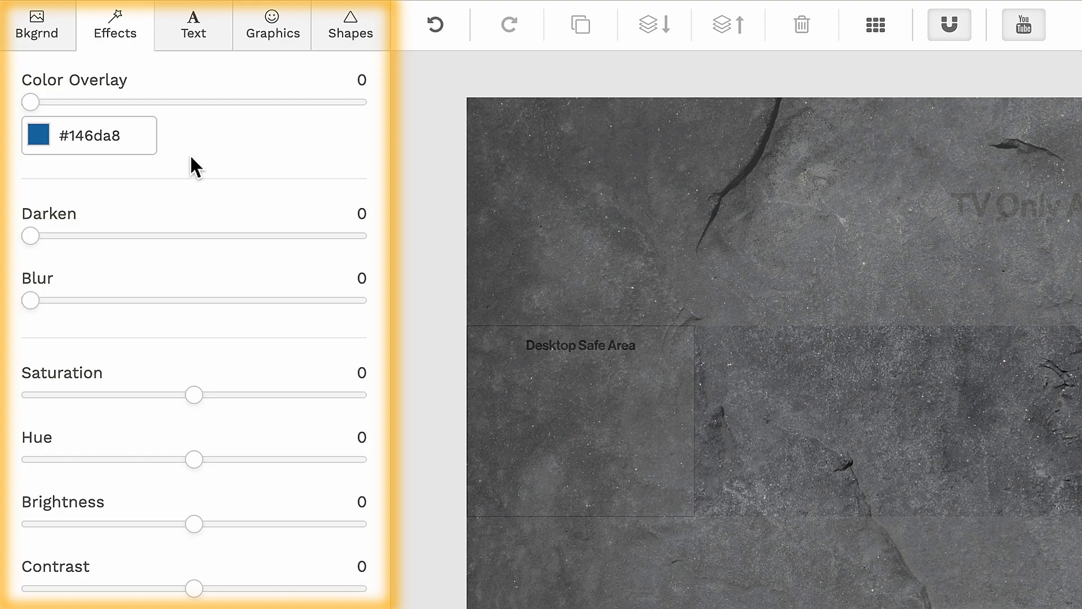
{"action": "left_click", "coordinate": [35, 139]}
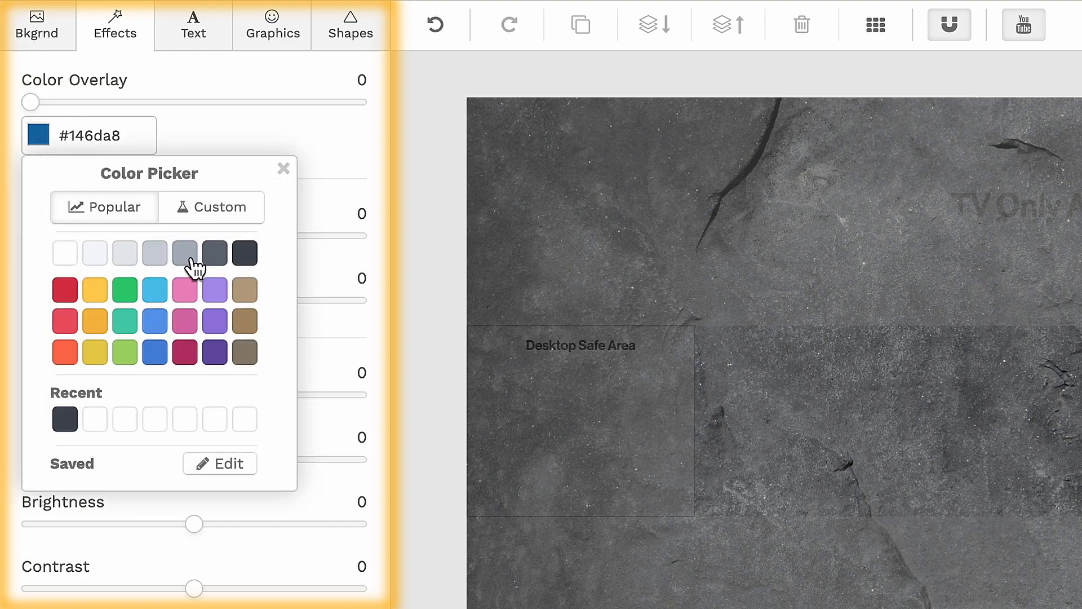
{"action": "left_click", "coordinate": [162, 298]}
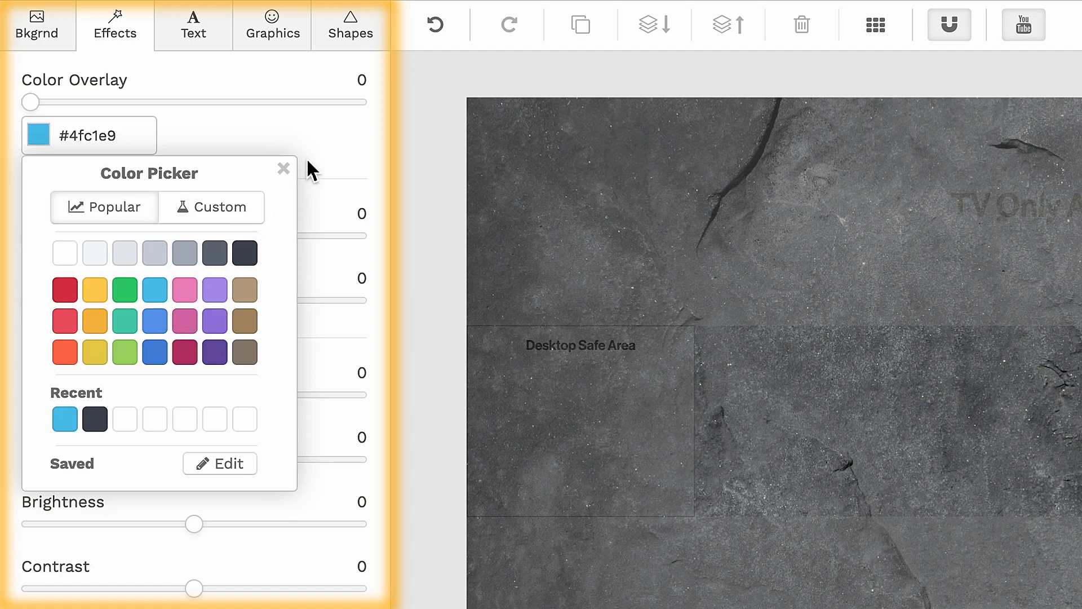
{"action": "left_click", "coordinate": [283, 169]}
{"action": "left_click_drag", "start_coordinate": [35, 107], "coordinate": [161, 123]}
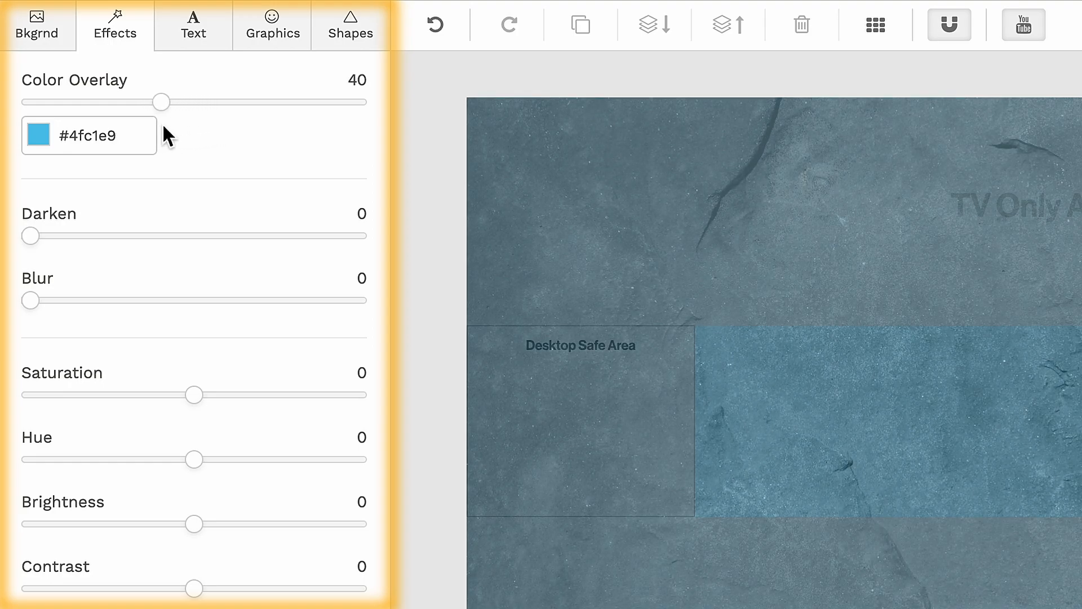
Change the background's color overlay to the custom blue #0052bd and set its strength to 55.
{"action": "left_click", "coordinate": [42, 141]}
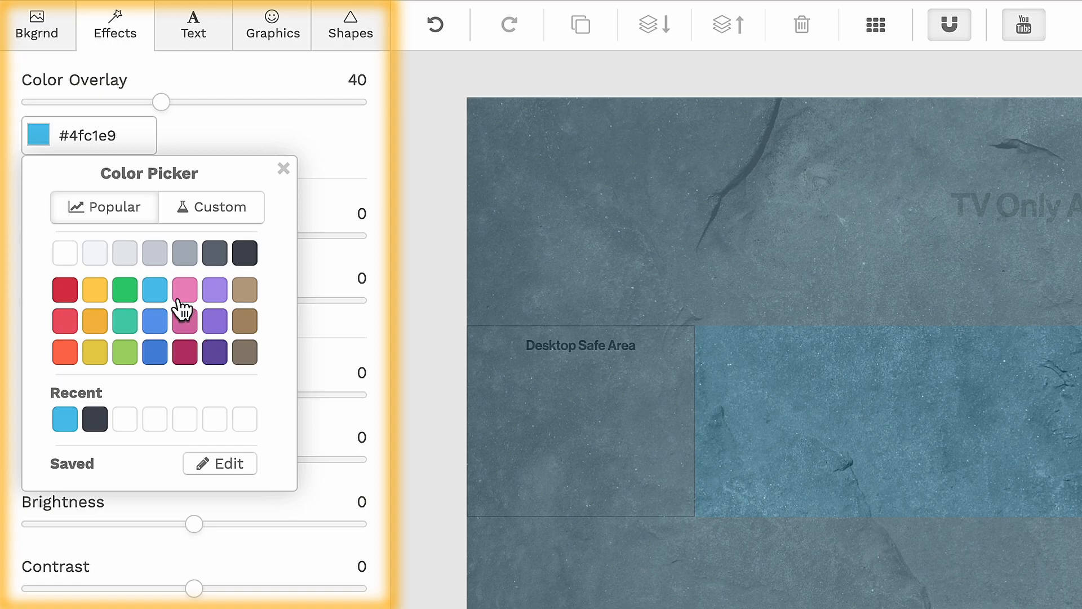
{"action": "left_click", "coordinate": [182, 220]}
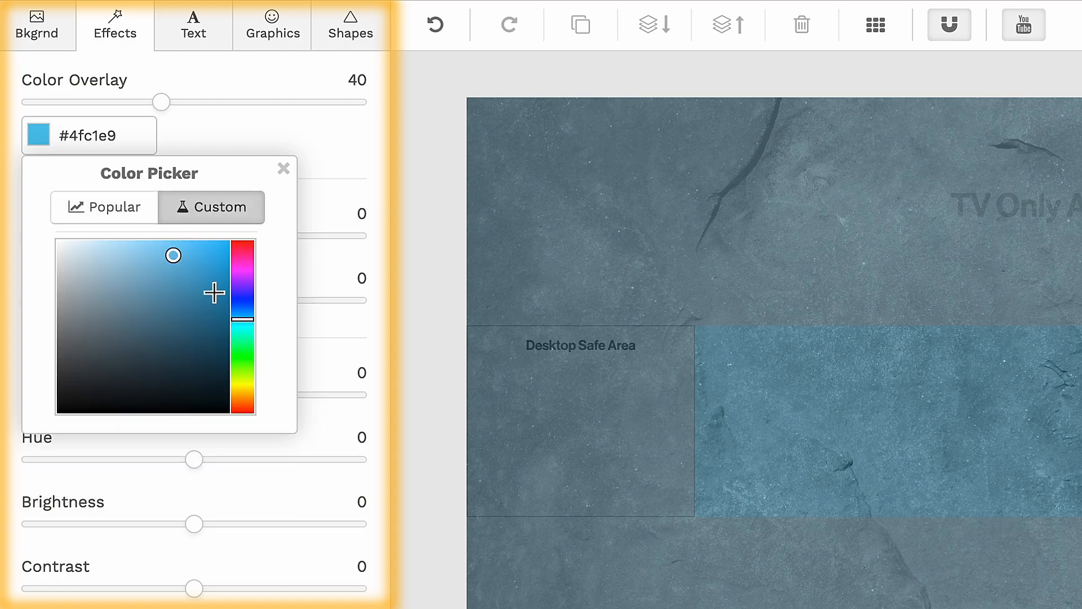
{"action": "left_click_drag", "start_coordinate": [242, 310], "coordinate": [242, 313]}
{"action": "left_click_drag", "start_coordinate": [205, 283], "coordinate": [236, 289]}
{"action": "left_click", "coordinate": [220, 148]}
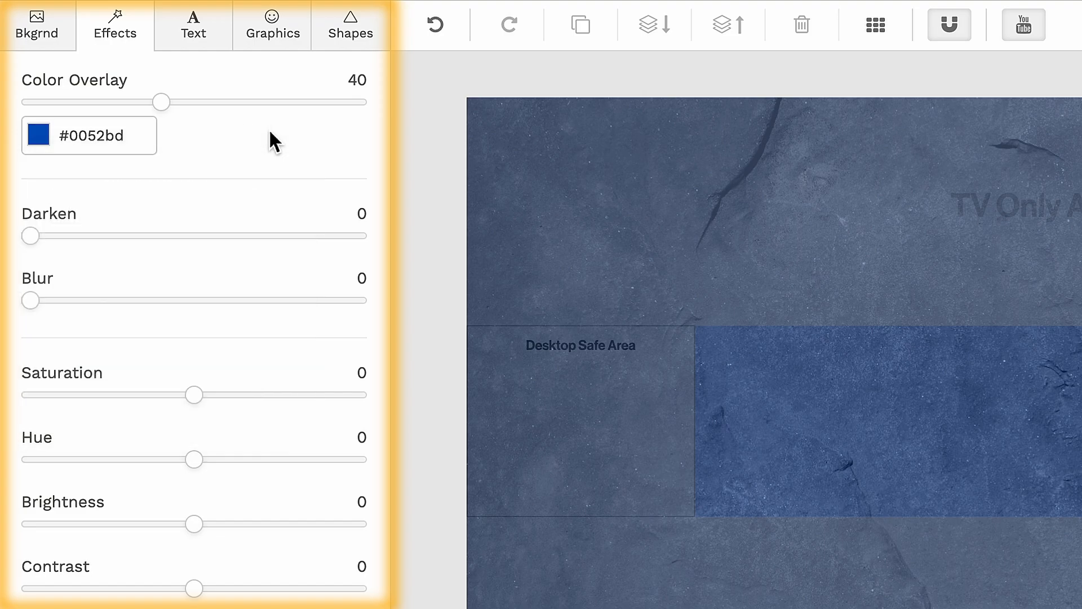
{"action": "left_click_drag", "start_coordinate": [164, 107], "coordinate": [210, 131]}
Set the background's Darken effect to 50 and its Blur effect to 5.
{"action": "left_click_drag", "start_coordinate": [35, 240], "coordinate": [200, 246]}
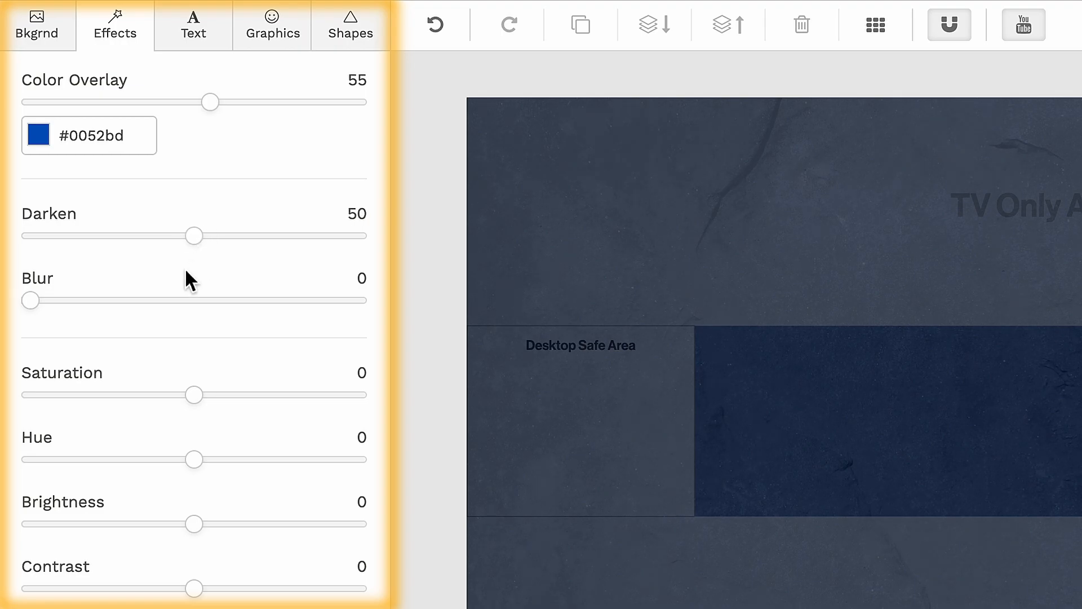
{"action": "left_click_drag", "start_coordinate": [35, 302], "coordinate": [105, 301]}
{"action": "left_click_drag", "start_coordinate": [50, 312], "coordinate": [47, 312]}
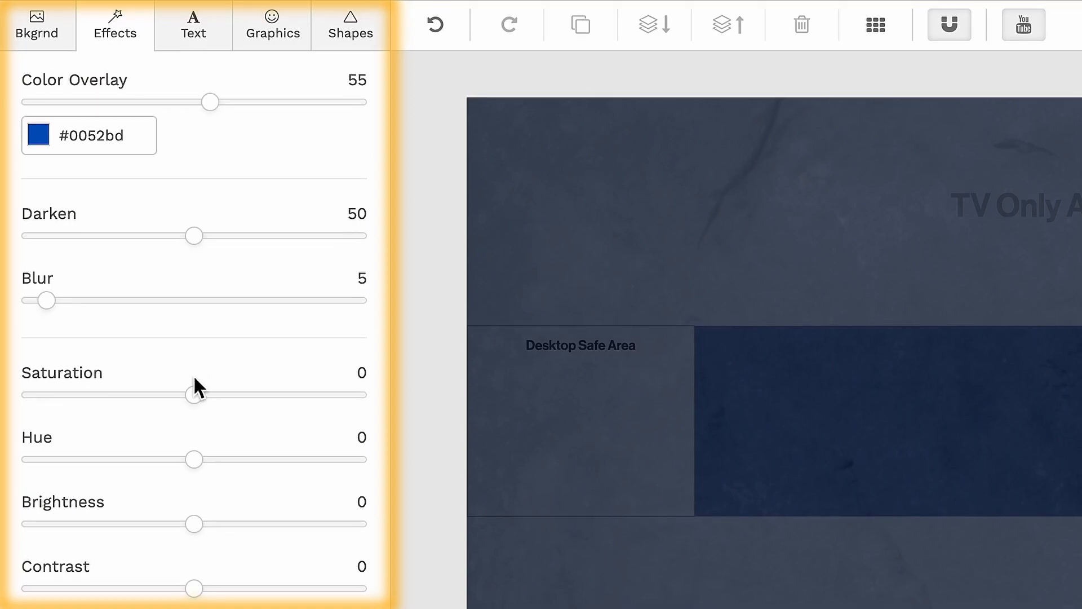
Set the background's Saturation to 11, Hue to -2, Brightness to 15 and Contrast to 5.
{"action": "left_click_drag", "start_coordinate": [258, 398], "coordinate": [217, 399]}
{"action": "mouse_move", "coordinate": [197, 461]}
{"action": "left_mouse_down"}
{"action": "mouse_move", "coordinate": [275, 462]}
{"action": "mouse_move", "coordinate": [134, 462]}
{"action": "mouse_move", "coordinate": [199, 475]}
{"action": "left_mouse_up"}
{"action": "left_click_drag", "start_coordinate": [203, 529], "coordinate": [226, 544]}
{"action": "mouse_move", "coordinate": [193, 596]}
{"action": "left_mouse_down"}
{"action": "mouse_move", "coordinate": [255, 598]}
{"action": "mouse_move", "coordinate": [201, 604]}
{"action": "left_mouse_up"}
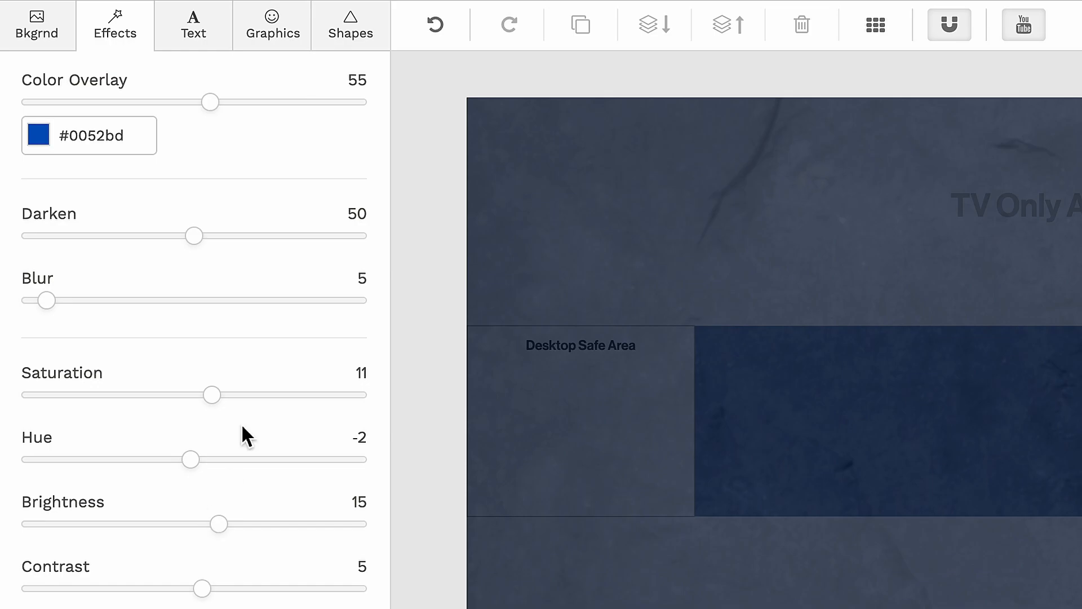
Add a heading to the banner and replace its placeholder text with "J4 JEVINS".
{"action": "left_click", "coordinate": [204, 44]}
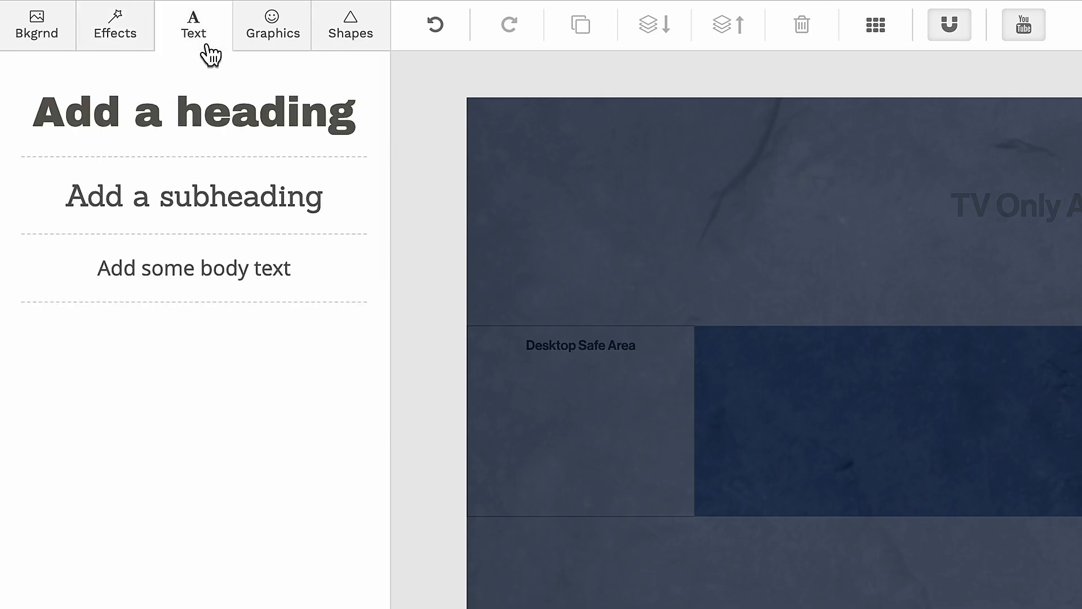
{"action": "left_click", "coordinate": [231, 135]}
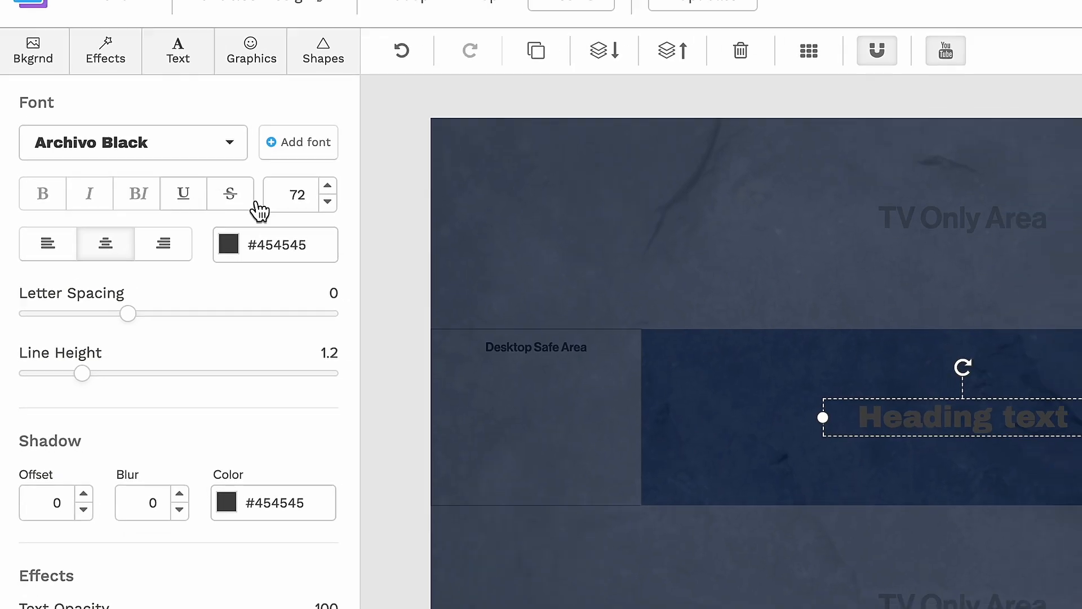
{"action": "double_click", "coordinate": [865, 420]}
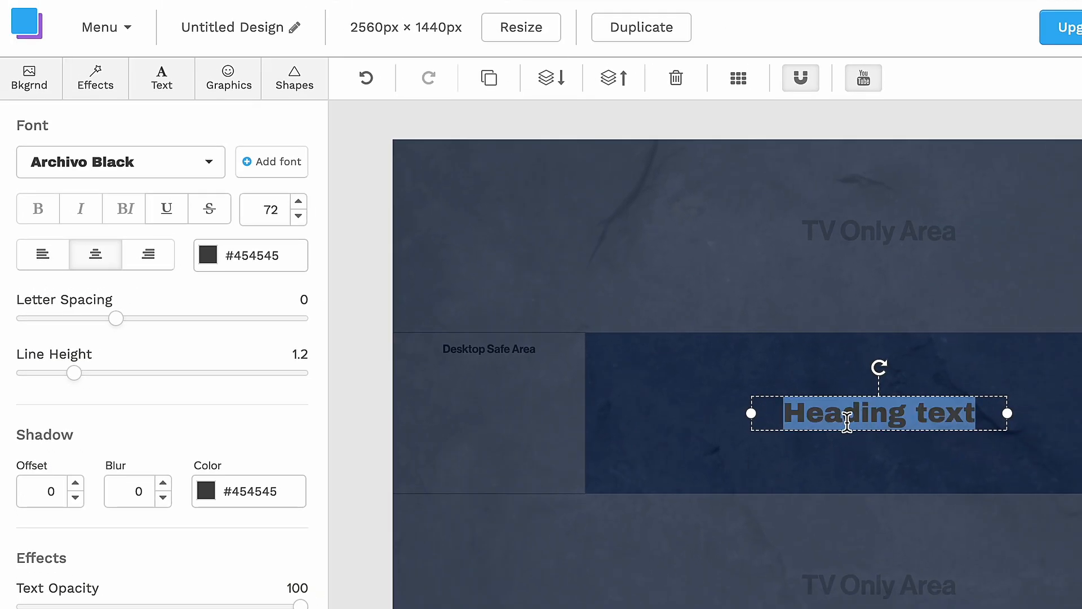
{"action": "type", "text": "J 4 JEIN"}
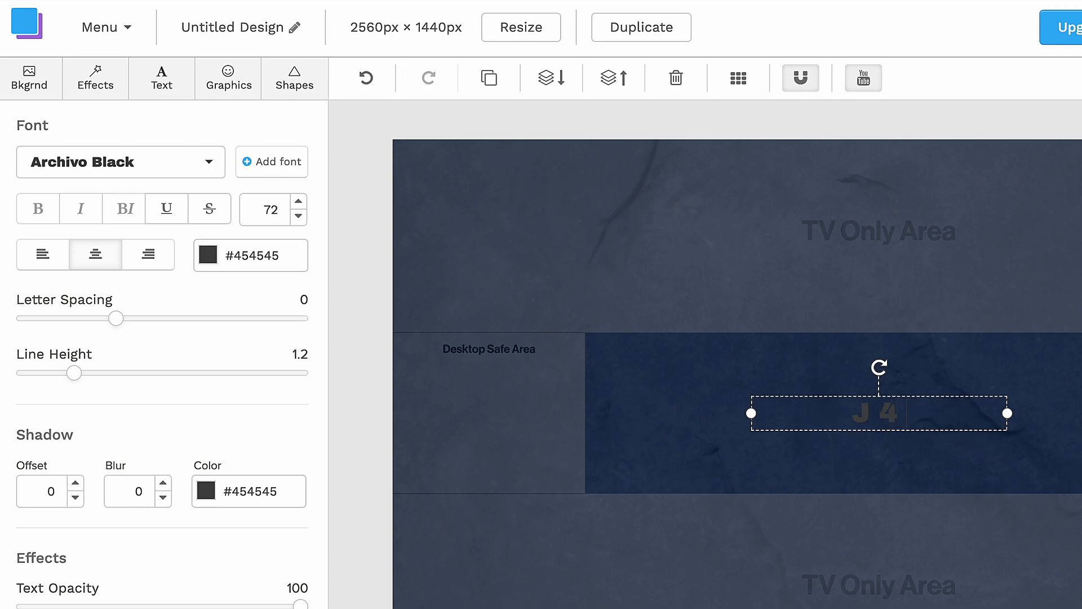
{"action": "key", "text": "BackSpace"}
{"action": "key", "text": "BackSpace"}
{"action": "type", "text": "VINS"}
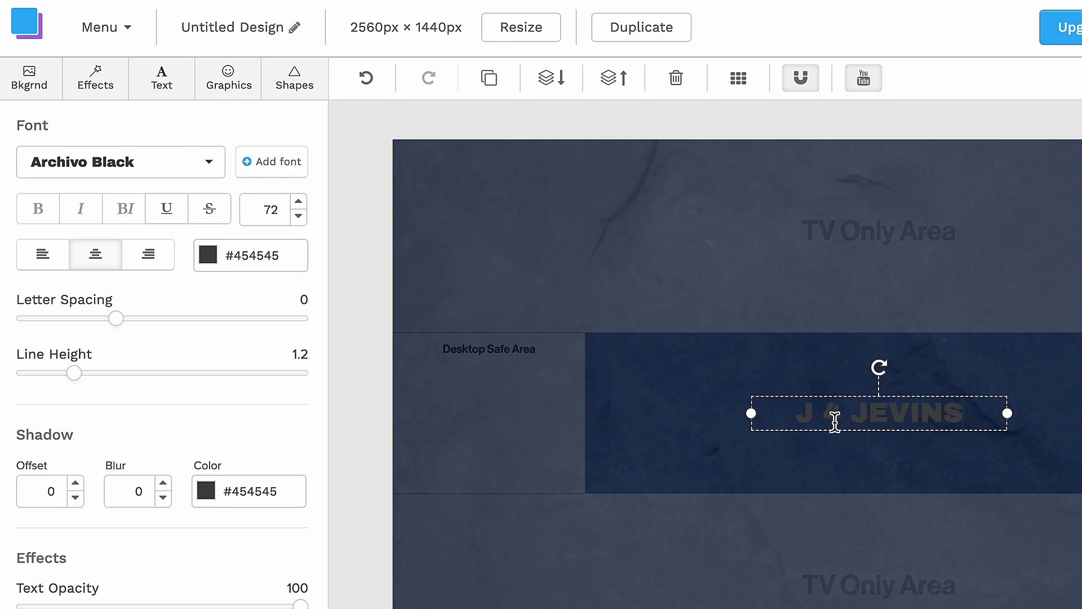
{"action": "type", "text": " VLO"}
{"action": "key", "text": "BackSpace"}
{"action": "key", "text": "BackSpace"}
{"action": "key", "text": "BackSpace"}
{"action": "key", "text": "BackSpace"}
{"action": "key", "text": "BackSpace"}
Change the heading's font to Anton and check the option for adding custom fonts.
{"action": "left_click_drag", "start_coordinate": [790, 413], "coordinate": [958, 419]}
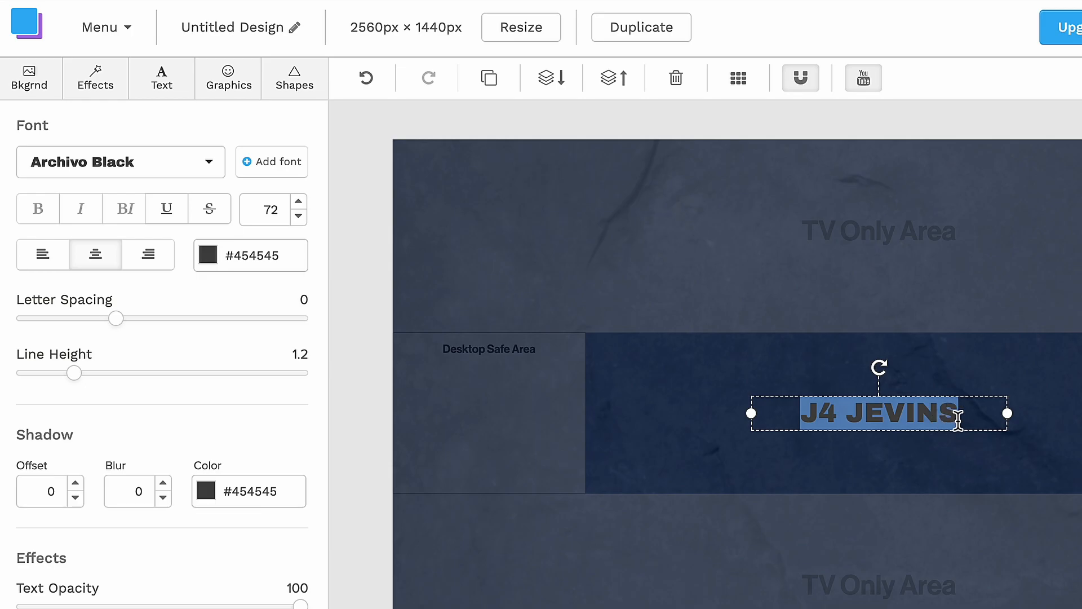
{"action": "left_click", "coordinate": [149, 175]}
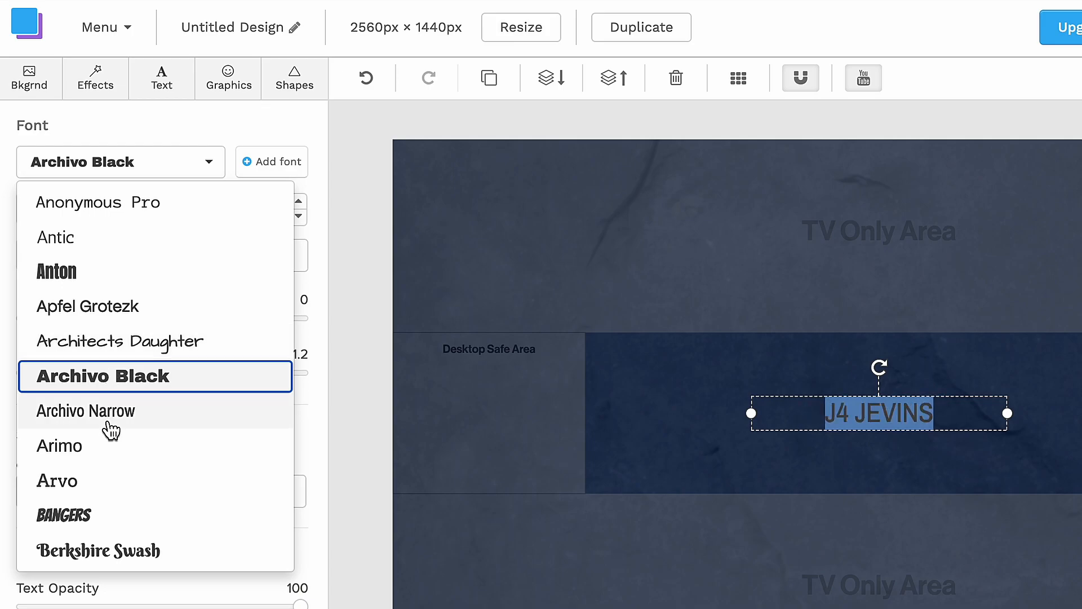
{"action": "left_click", "coordinate": [99, 282]}
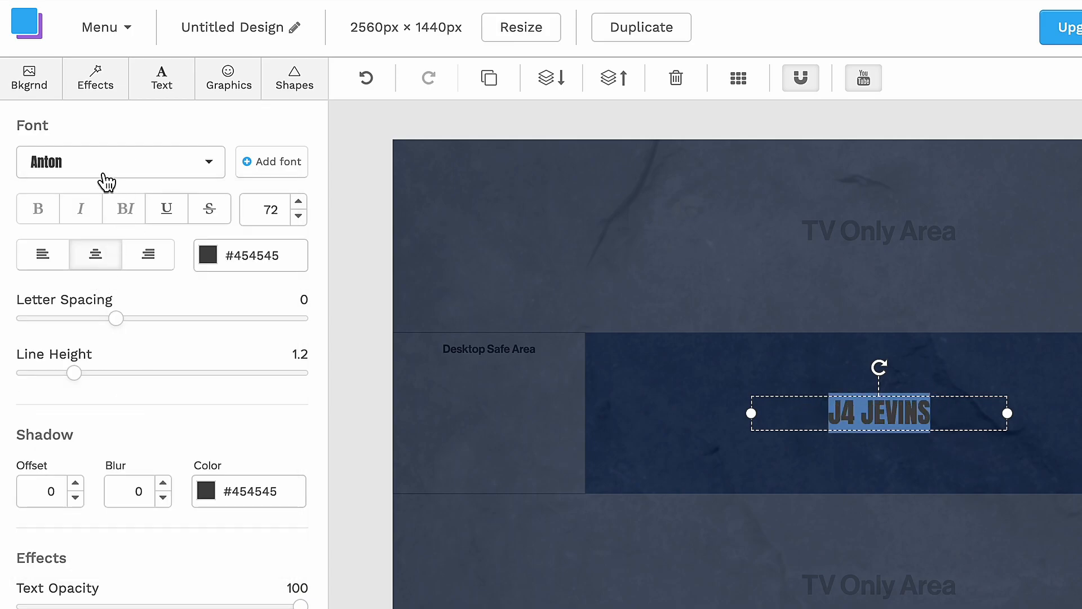
{"action": "left_click", "coordinate": [264, 170]}
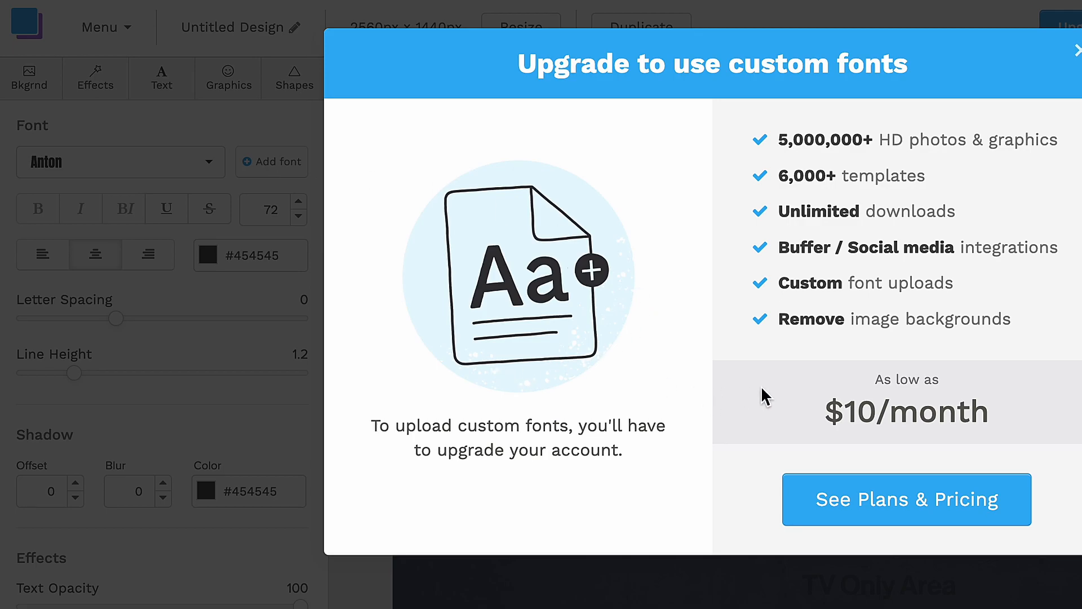
{"action": "left_click", "coordinate": [1076, 50]}
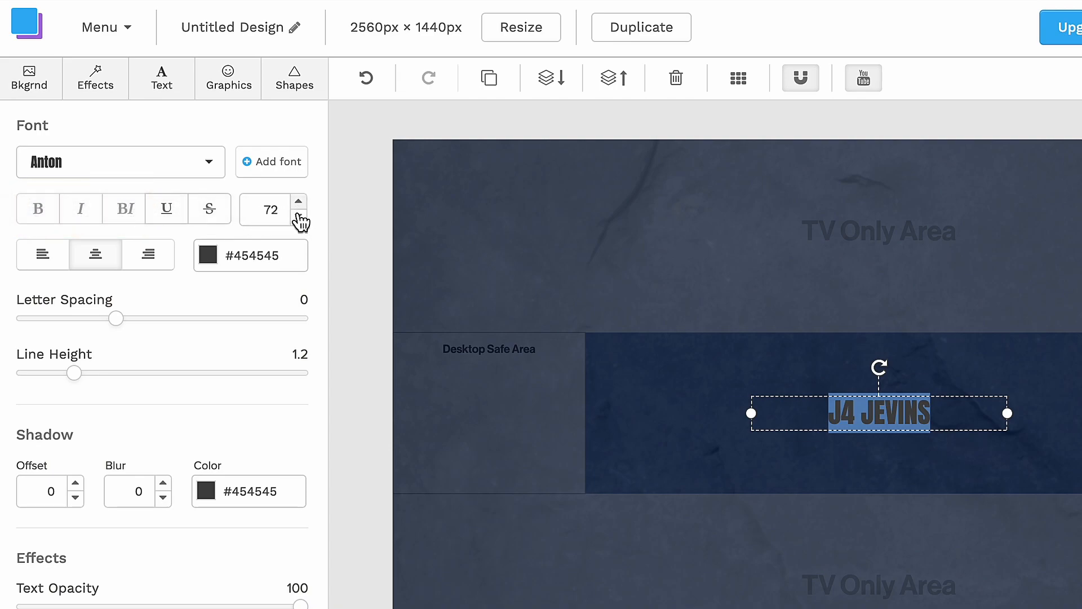
Try the left and right text alignments on the heading and return it to centred.
{"action": "left_click", "coordinate": [43, 262]}
{"action": "left_click", "coordinate": [105, 264]}
{"action": "left_click", "coordinate": [46, 262]}
{"action": "left_click", "coordinate": [89, 262]}
{"action": "left_click", "coordinate": [151, 262]}
{"action": "left_click", "coordinate": [110, 263]}
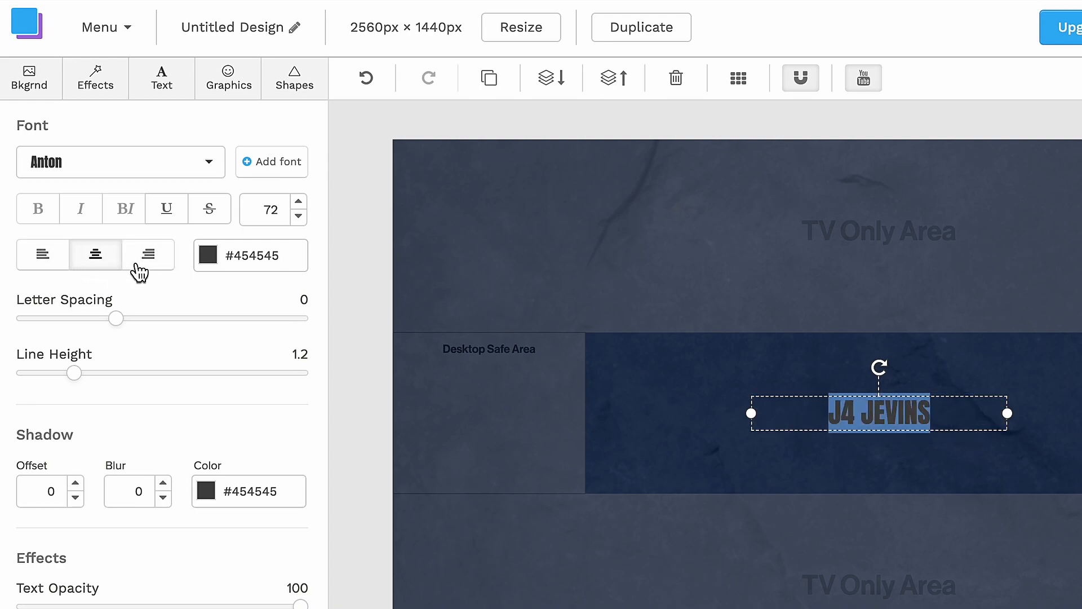
Color the heading text light grey #f0f0f0 and set its letter spacing to 6.
{"action": "left_click", "coordinate": [217, 273]}
{"action": "left_click_drag", "start_coordinate": [261, 396], "coordinate": [224, 354]}
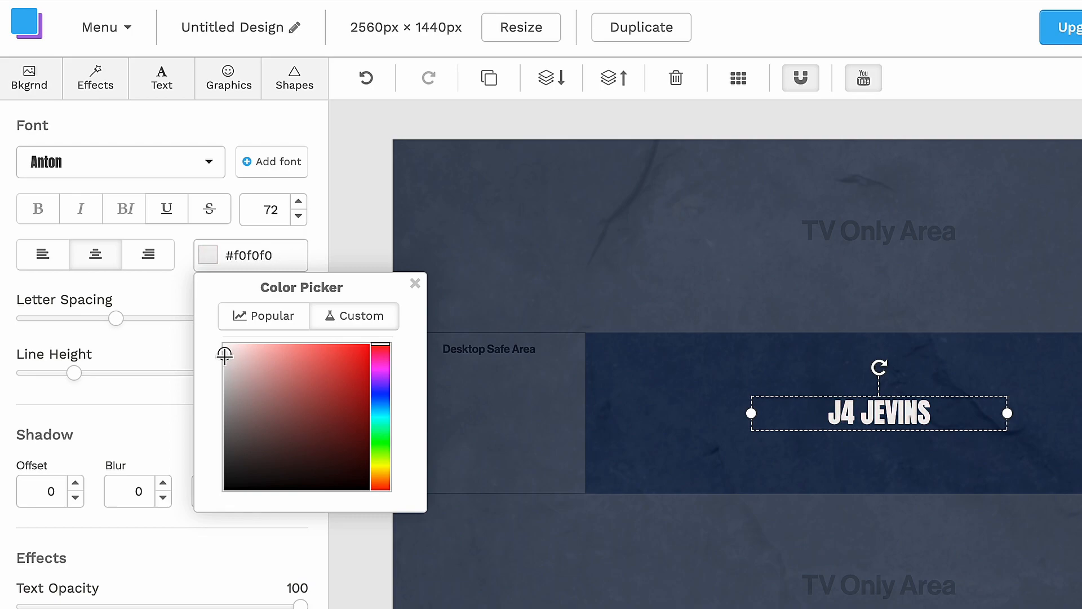
{"action": "left_click", "coordinate": [144, 405]}
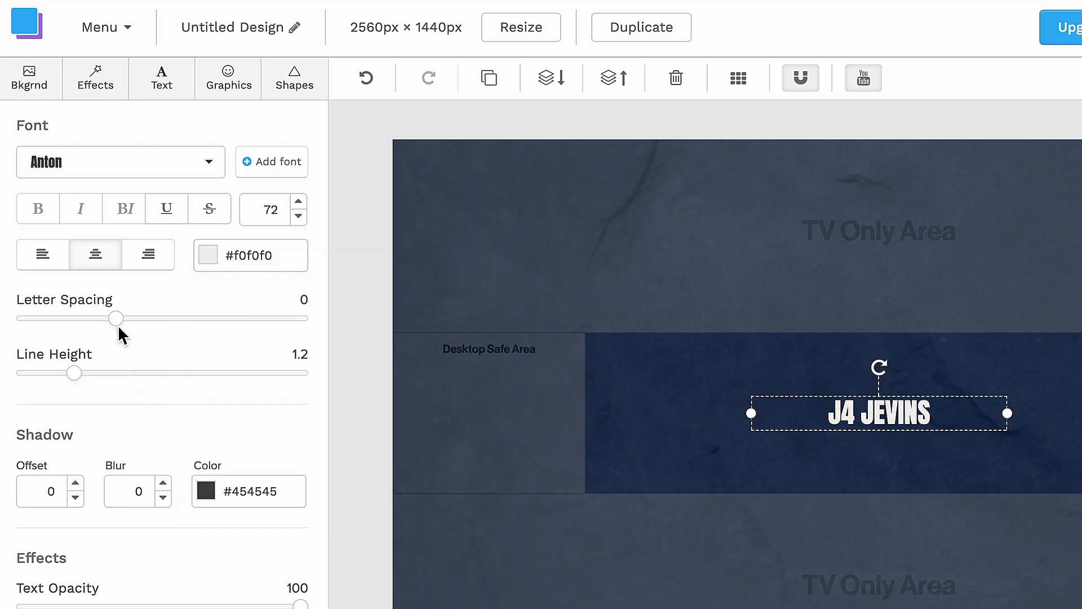
{"action": "left_click_drag", "start_coordinate": [116, 324], "coordinate": [169, 333]}
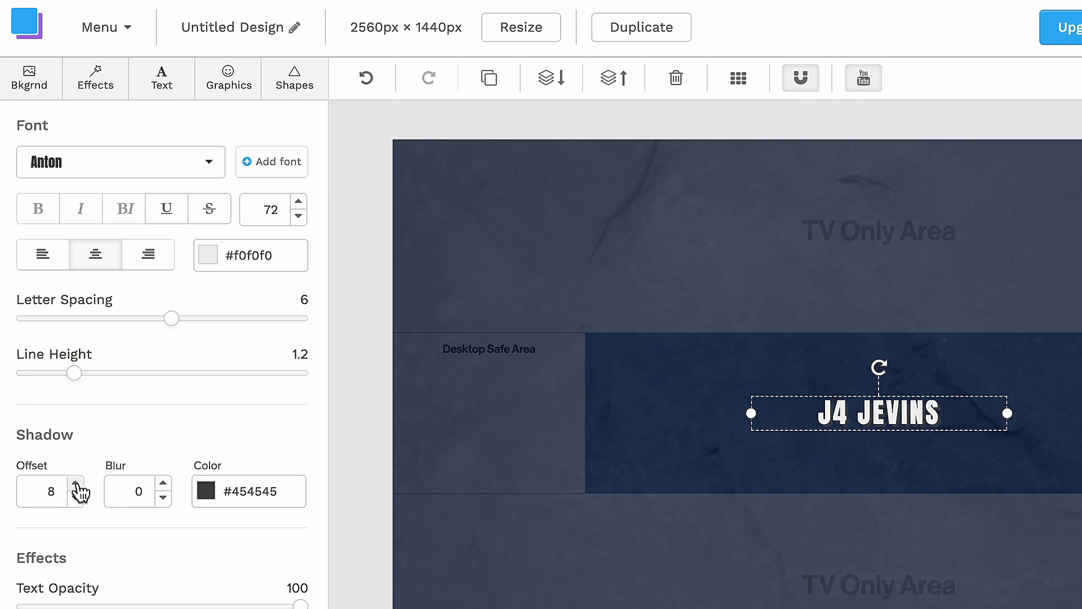
Give the heading a shadow with an offset of 3 and a blur of 15.
{"action": "left_click", "coordinate": [163, 484]}
{"action": "left_click", "coordinate": [164, 486]}
{"action": "left_click", "coordinate": [164, 485]}
{"action": "left_click", "coordinate": [163, 484]}
{"action": "left_click", "coordinate": [163, 485]}
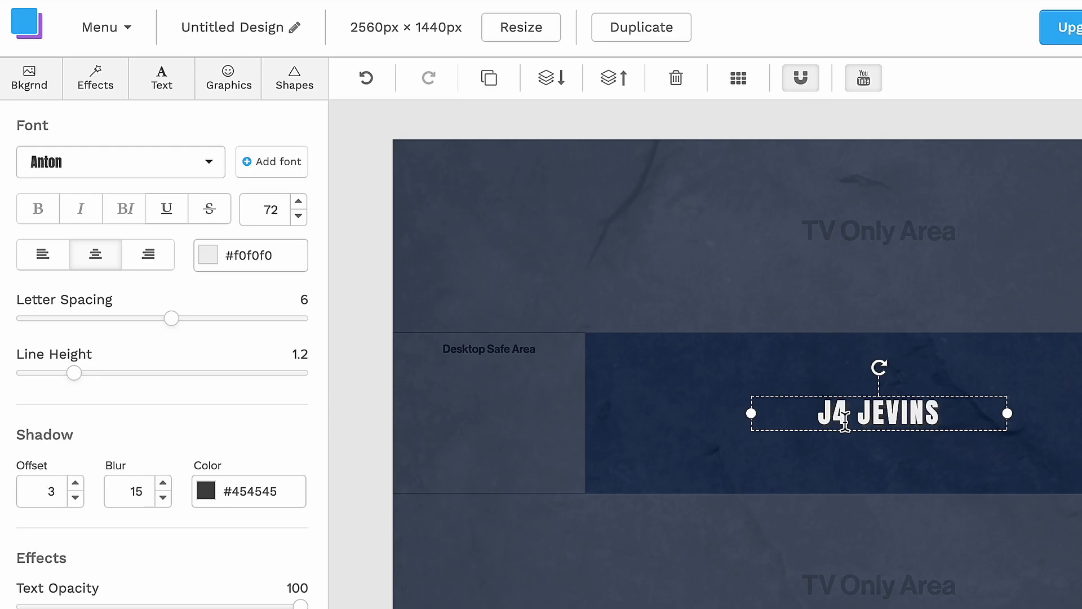
Narrow the heading's text box, place it at the left end of the central safe area and set its font size to 90.
{"action": "left_click_drag", "start_coordinate": [845, 421], "coordinate": [841, 420]}
{"action": "left_click", "coordinate": [689, 393]}
{"action": "left_click_drag", "start_coordinate": [916, 413], "coordinate": [780, 406]}
{"action": "left_click_drag", "start_coordinate": [873, 411], "coordinate": [772, 409]}
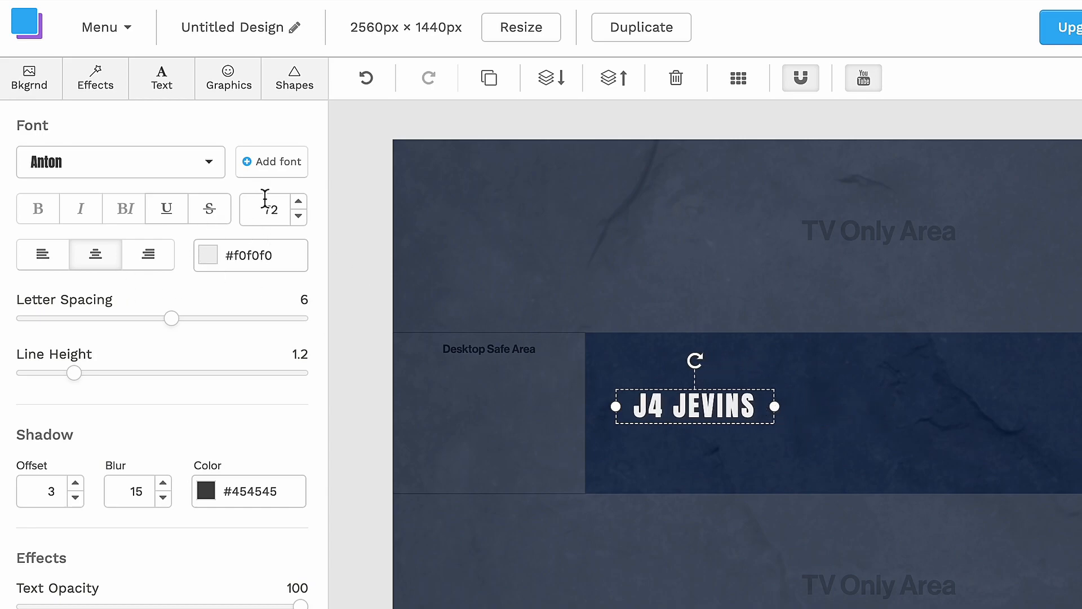
{"action": "left_click", "coordinate": [299, 203]}
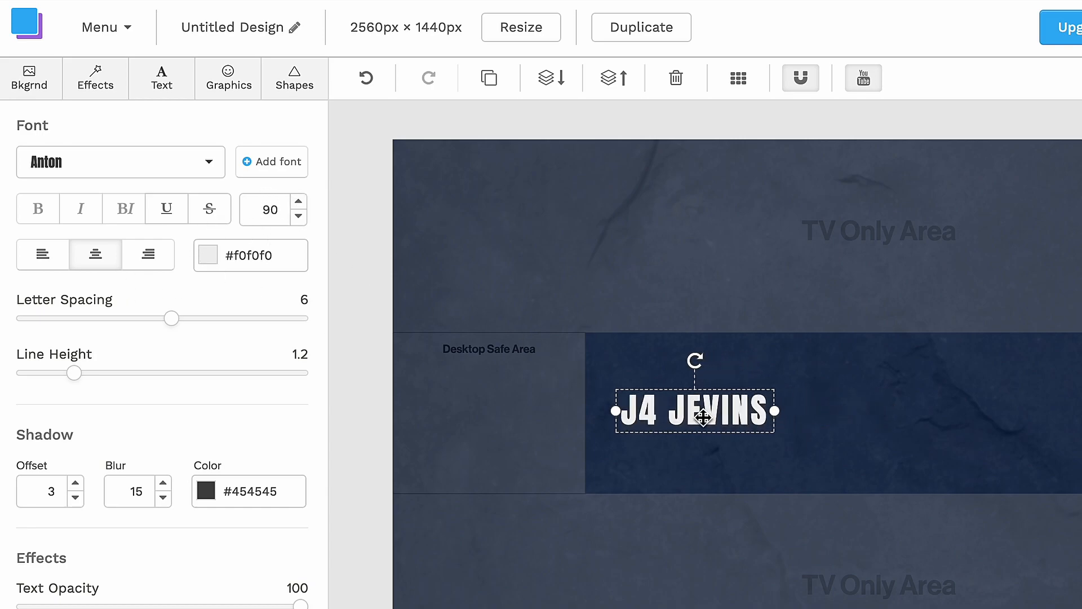
{"action": "left_click_drag", "start_coordinate": [704, 417], "coordinate": [683, 427]}
Duplicate the J4 JEVINS heading directly below the original and change the copy's text to "VLOGS".
{"action": "left_click", "coordinate": [487, 80]}
{"action": "double_click", "coordinate": [684, 426]}
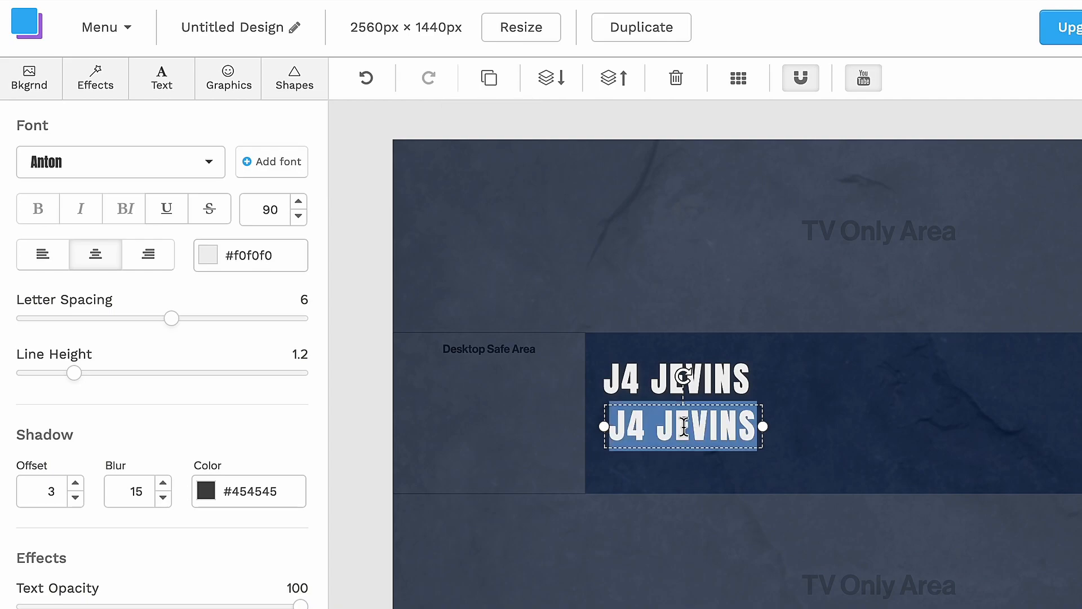
{"action": "type", "text": "VLOG"}
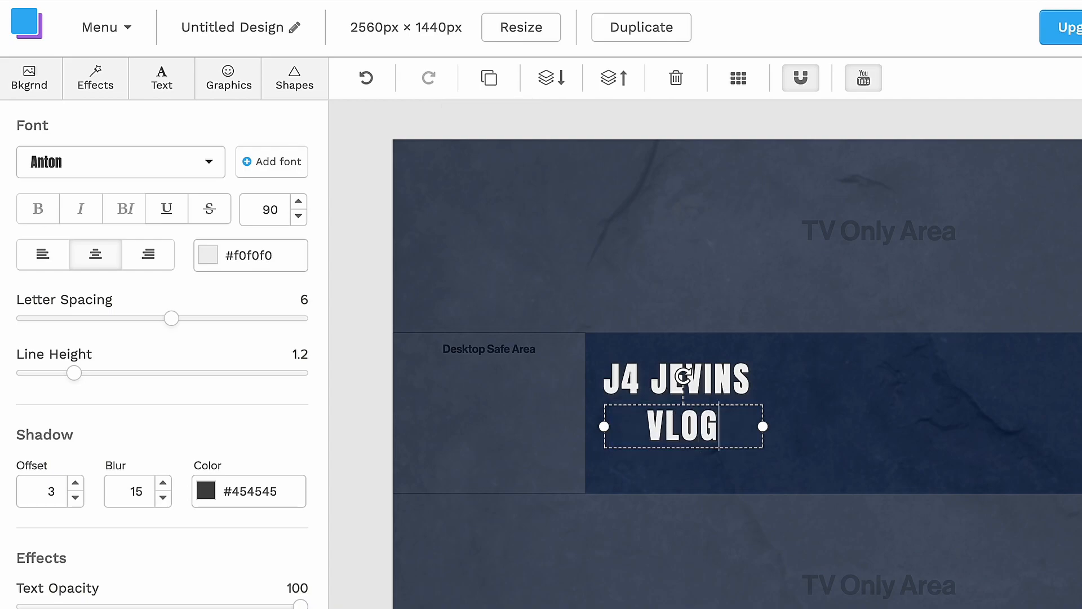
{"action": "type", "text": "S"}
Change the color of the VLOGS text to the grey #b8b8b8.
{"action": "key", "text": "ctrl+a"}
{"action": "left_click", "coordinate": [207, 260]}
{"action": "left_click_drag", "start_coordinate": [230, 373], "coordinate": [208, 386]}
{"action": "left_click", "coordinate": [415, 284]}
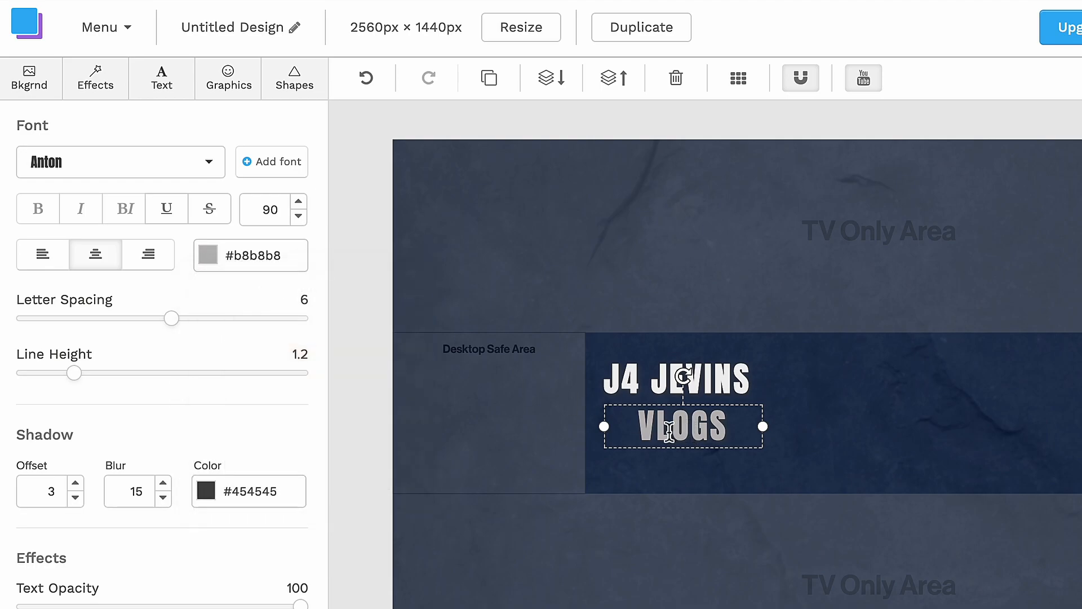
Move the VLOGS text so it sits left-aligned just beneath the J4 JEVINS heading.
{"action": "left_click", "coordinate": [386, 406]}
{"action": "left_click_drag", "start_coordinate": [698, 438], "coordinate": [659, 428]}
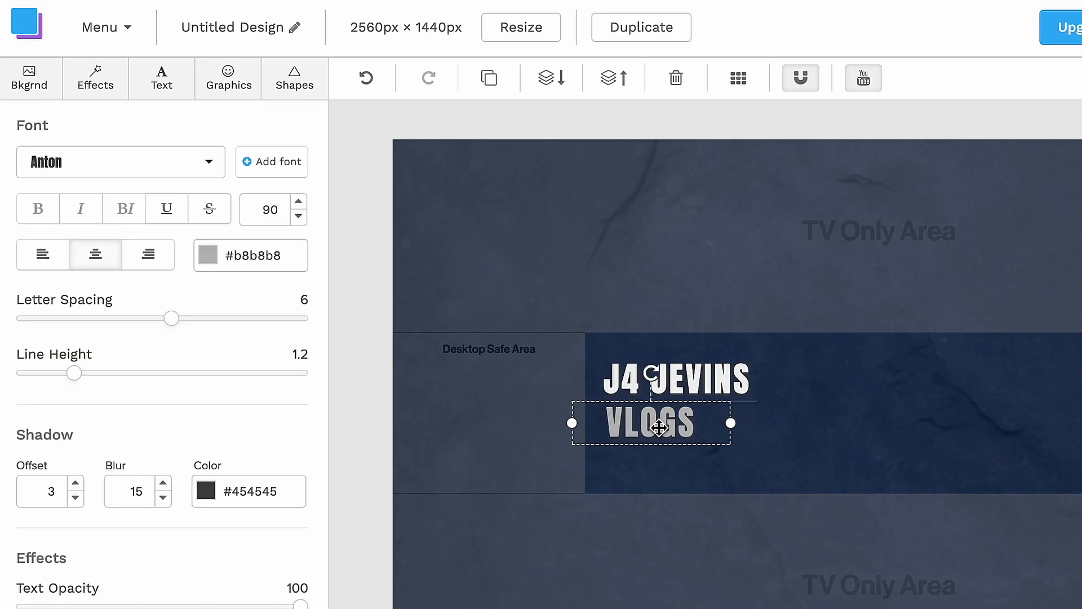
{"action": "left_click", "coordinate": [354, 317]}
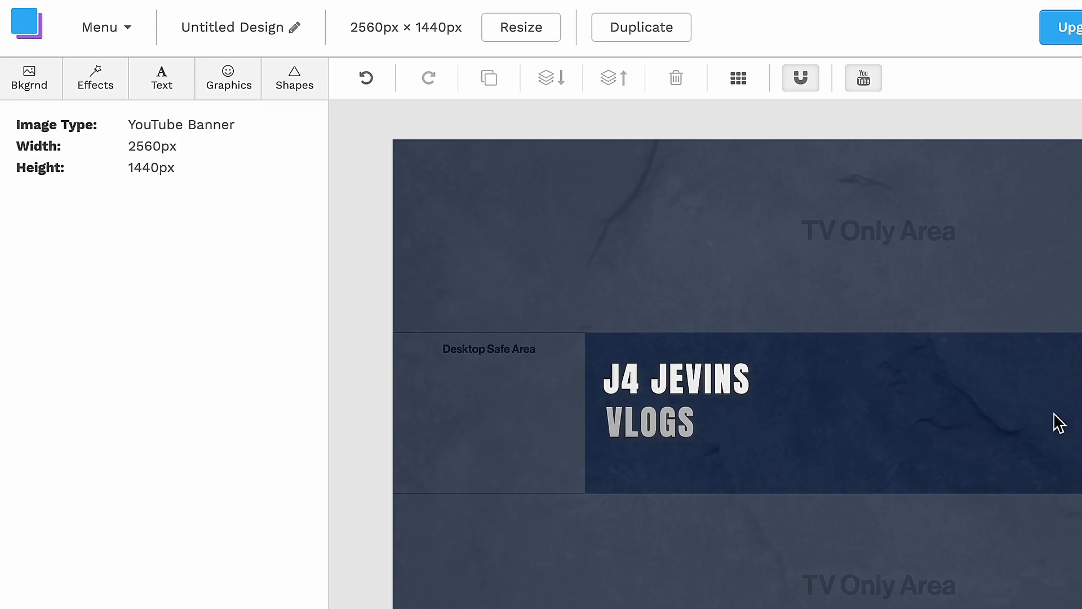
Add a subheading to the banner with the text "Best vlogging channel".
{"action": "left_click", "coordinate": [164, 84]}
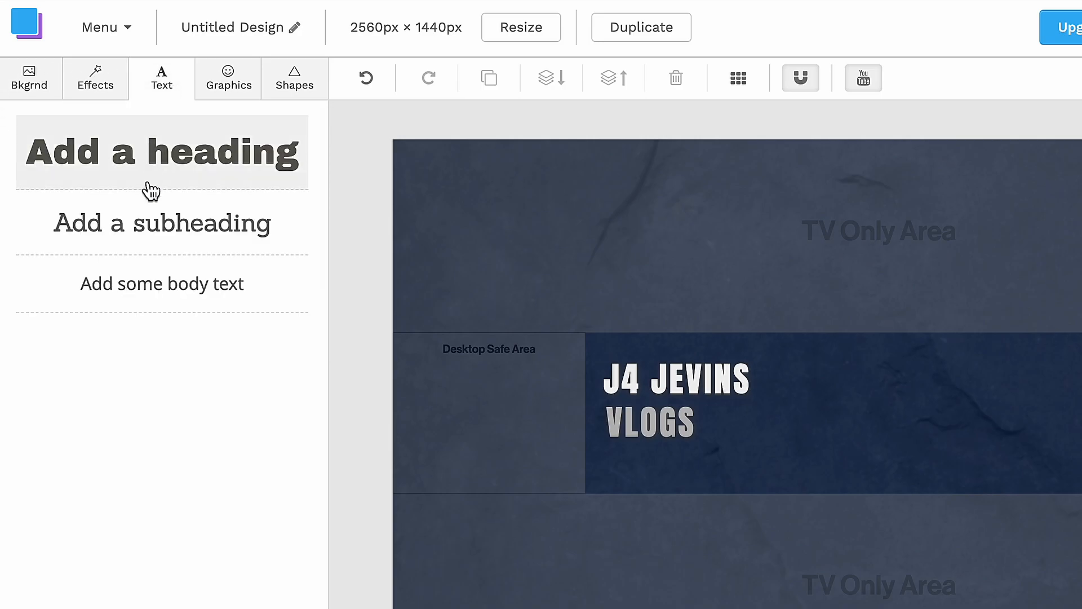
{"action": "left_click", "coordinate": [161, 229]}
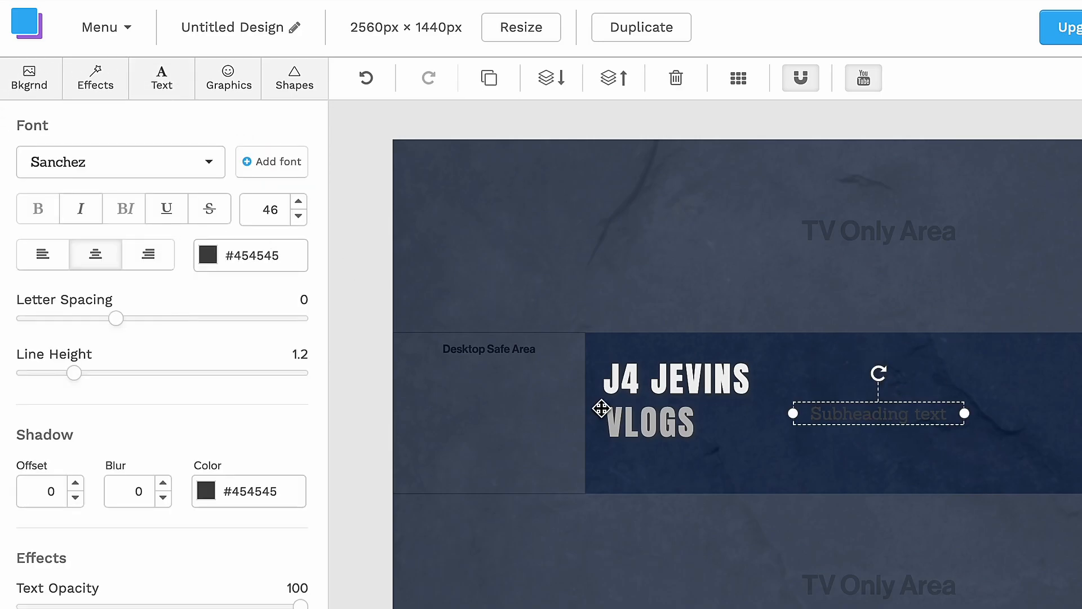
{"action": "double_click", "coordinate": [905, 413]}
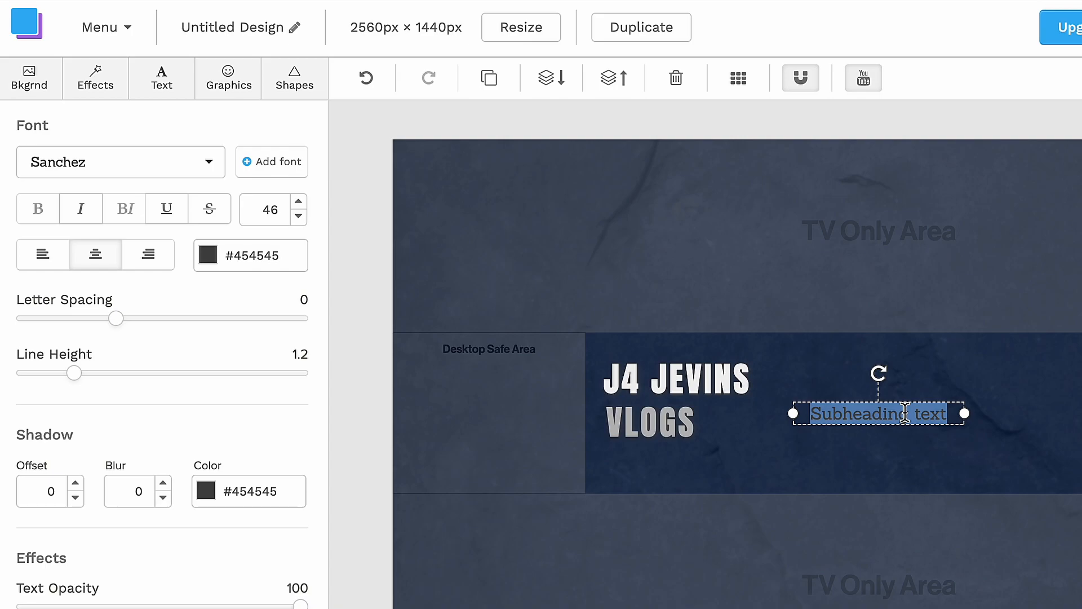
{"action": "type", "text": "Best"}
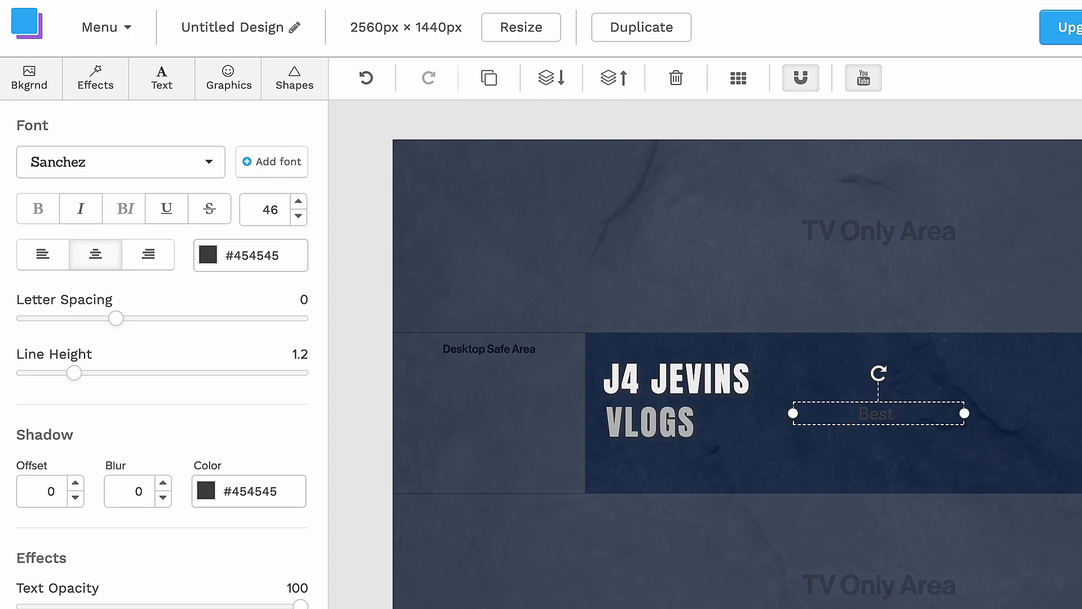
{"action": "type", "text": " vlogging channel"}
Change the color of the whole subheading text to the dusty pink #baa0a0.
{"action": "left_click_drag", "start_coordinate": [937, 444], "coordinate": [811, 397]}
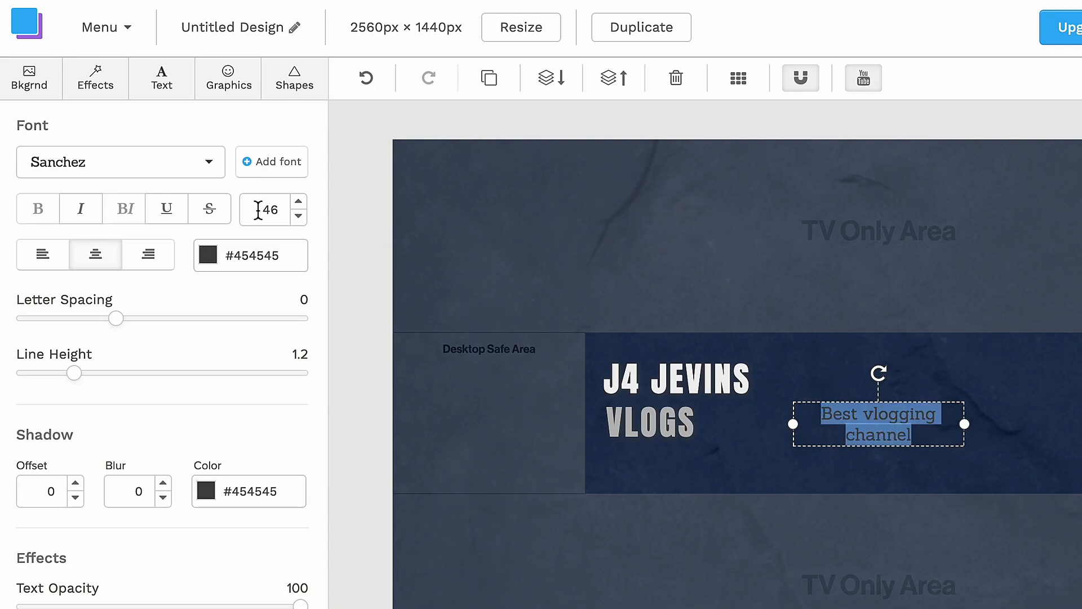
{"action": "left_click", "coordinate": [224, 254]}
{"action": "mouse_move", "coordinate": [257, 403]}
{"action": "left_mouse_down"}
{"action": "mouse_move", "coordinate": [272, 370]}
{"action": "mouse_move", "coordinate": [265, 389]}
{"action": "left_mouse_up"}
Set the subheading's font size to 56 and move it to the right end of the central safe area.
{"action": "left_click", "coordinate": [302, 232]}
{"action": "left_click", "coordinate": [303, 214]}
{"action": "left_click", "coordinate": [303, 215]}
{"action": "left_click", "coordinate": [302, 215]}
{"action": "left_click", "coordinate": [302, 209]}
{"action": "left_click", "coordinate": [302, 208]}
{"action": "left_click", "coordinate": [303, 208]}
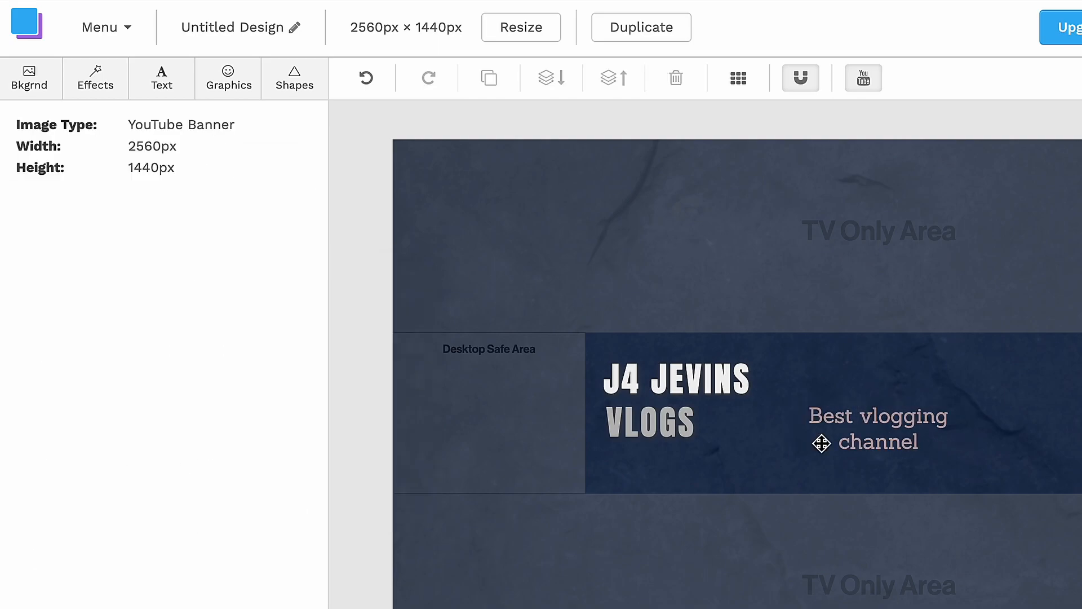
{"action": "left_click_drag", "start_coordinate": [880, 424], "coordinate": [1008, 413]}
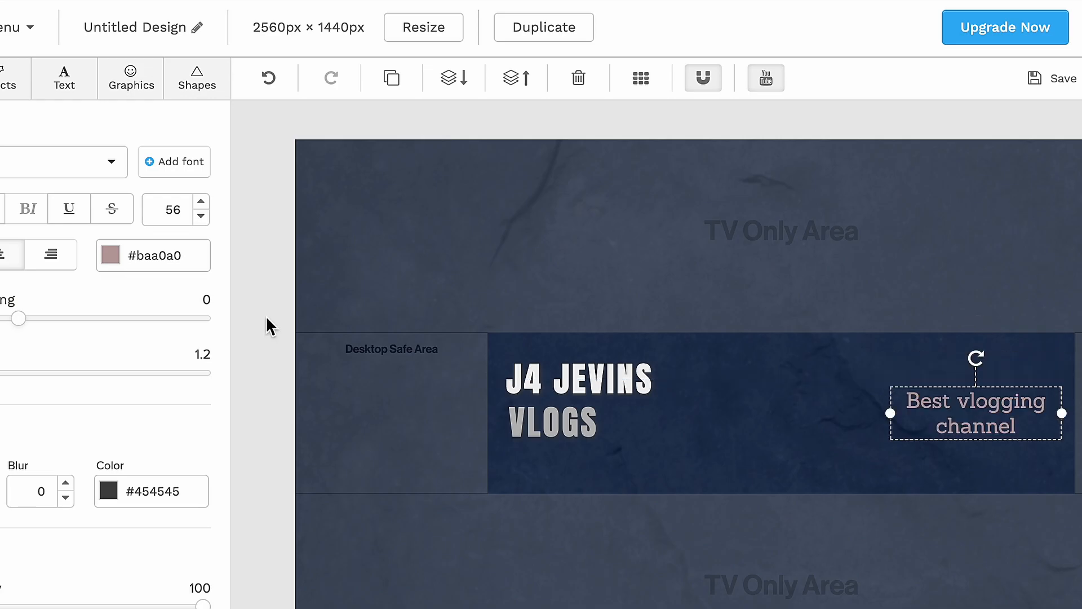
Search the icon graphics for "youtube" and add the red rounded play-button icon to the banner.
{"action": "left_click", "coordinate": [115, 88]}
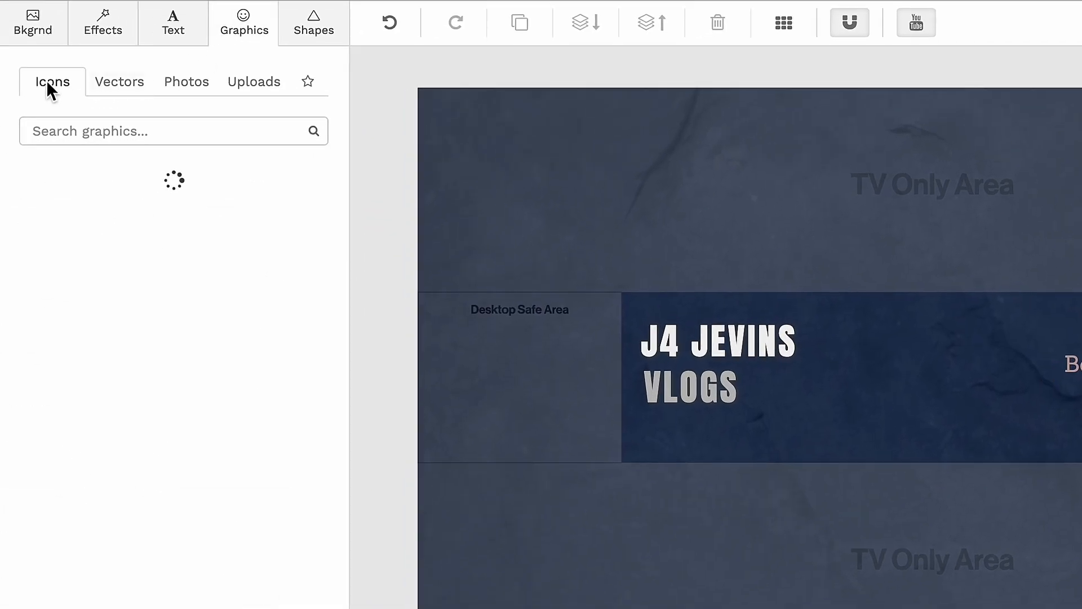
{"action": "left_click", "coordinate": [198, 87]}
{"action": "left_click", "coordinate": [235, 86]}
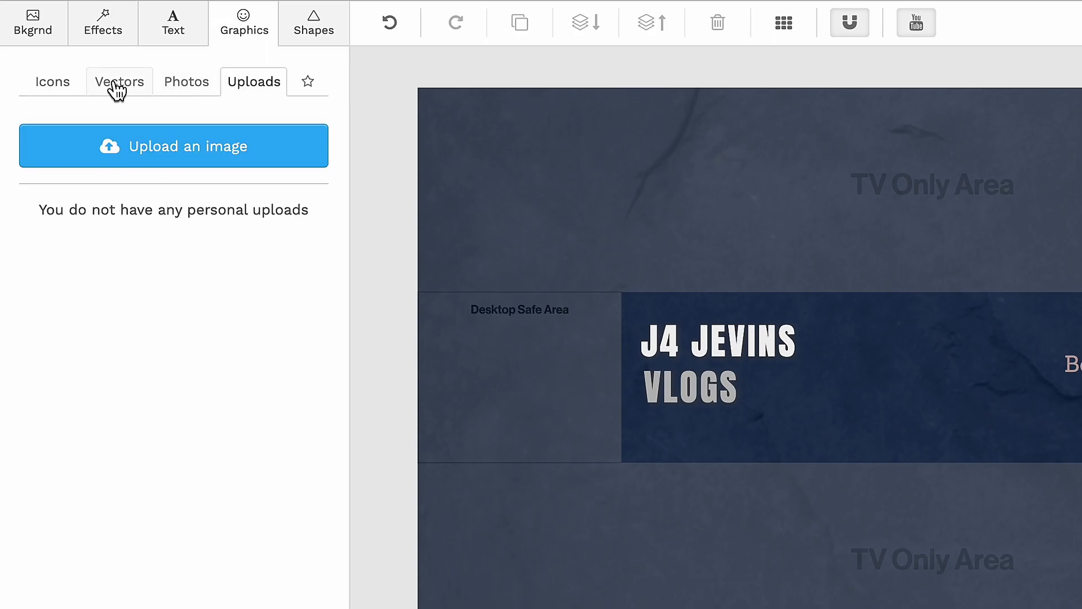
{"action": "left_click", "coordinate": [65, 85]}
{"action": "left_click", "coordinate": [134, 133]}
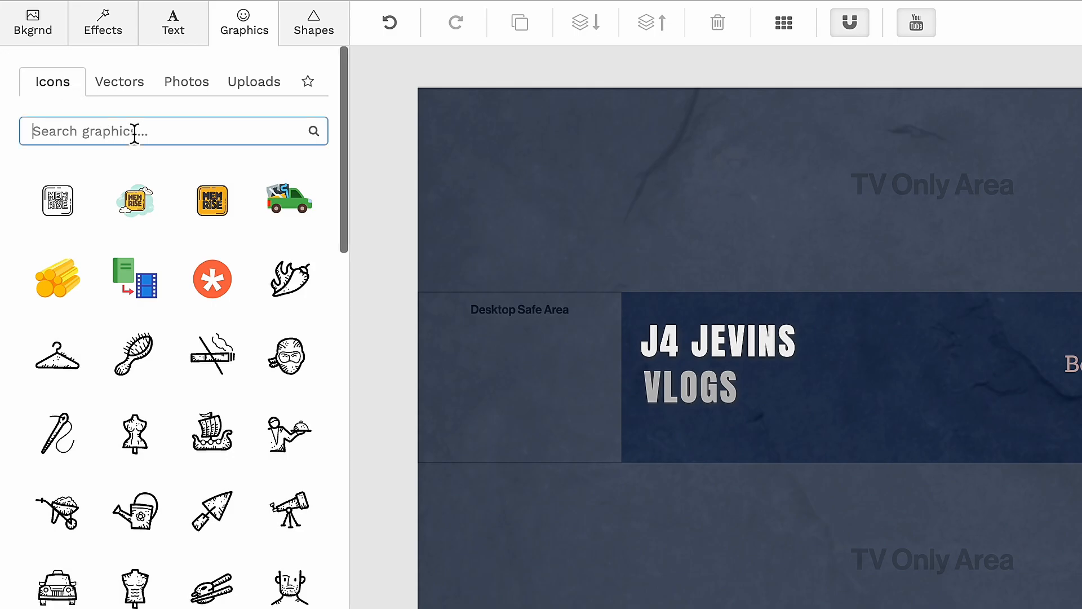
{"action": "type", "text": "youtube"}
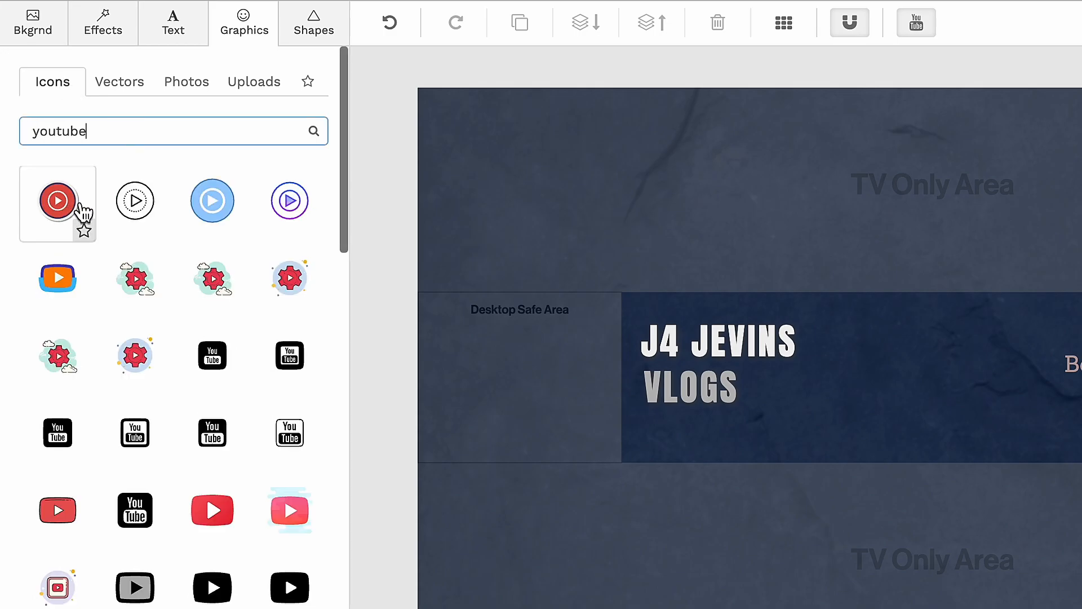
{"action": "scroll", "coordinate": [189, 481], "scroll_direction": "down", "scroll_amount": 1}
{"action": "scroll", "coordinate": [189, 481], "scroll_direction": "down", "scroll_amount": 5}
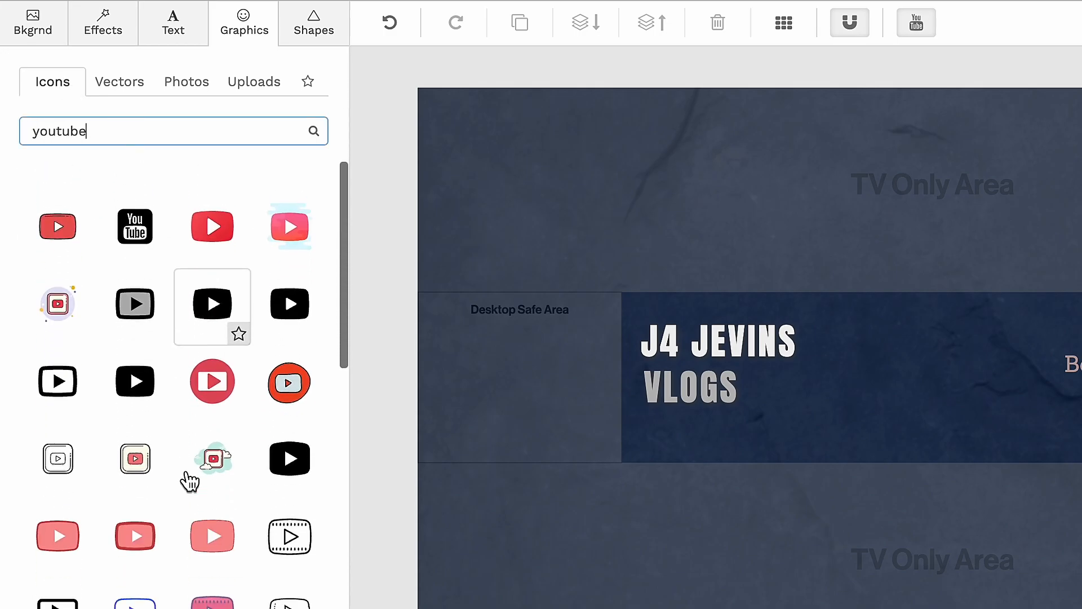
{"action": "scroll", "coordinate": [189, 481], "scroll_direction": "up", "scroll_amount": 3}
{"action": "left_click", "coordinate": [221, 409]}
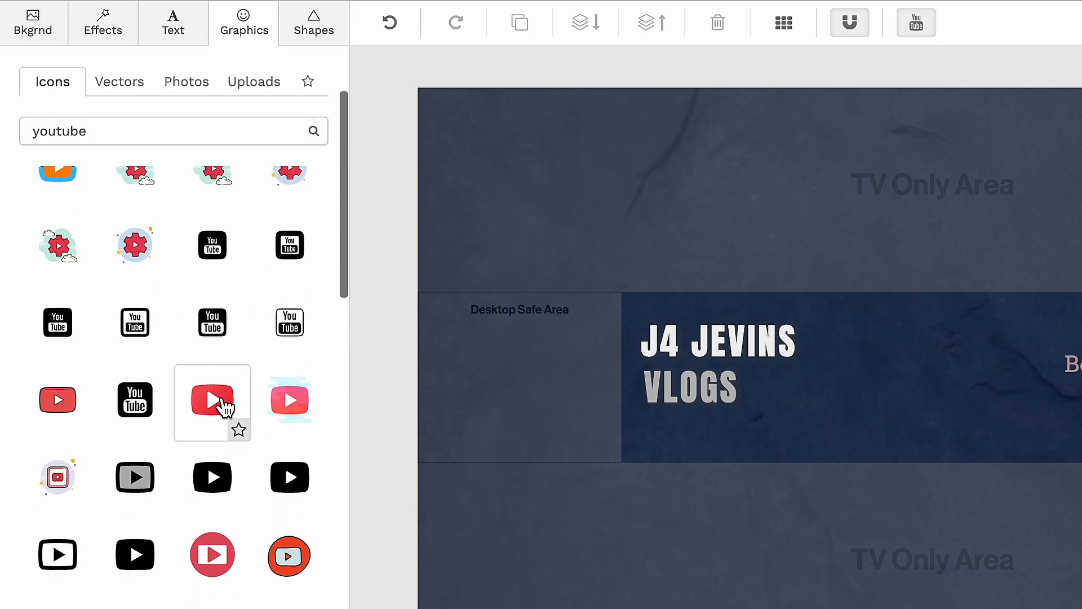
Shrink the YouTube icon and place it just above the end of the "Best vlogging channel" subheading.
{"action": "left_click_drag", "start_coordinate": [947, 394], "coordinate": [928, 389]}
{"action": "left_click_drag", "start_coordinate": [1027, 493], "coordinate": [934, 387]}
{"action": "left_click_drag", "start_coordinate": [887, 328], "coordinate": [1040, 393]}
{"action": "left_click_drag", "start_coordinate": [920, 467], "coordinate": [877, 420]}
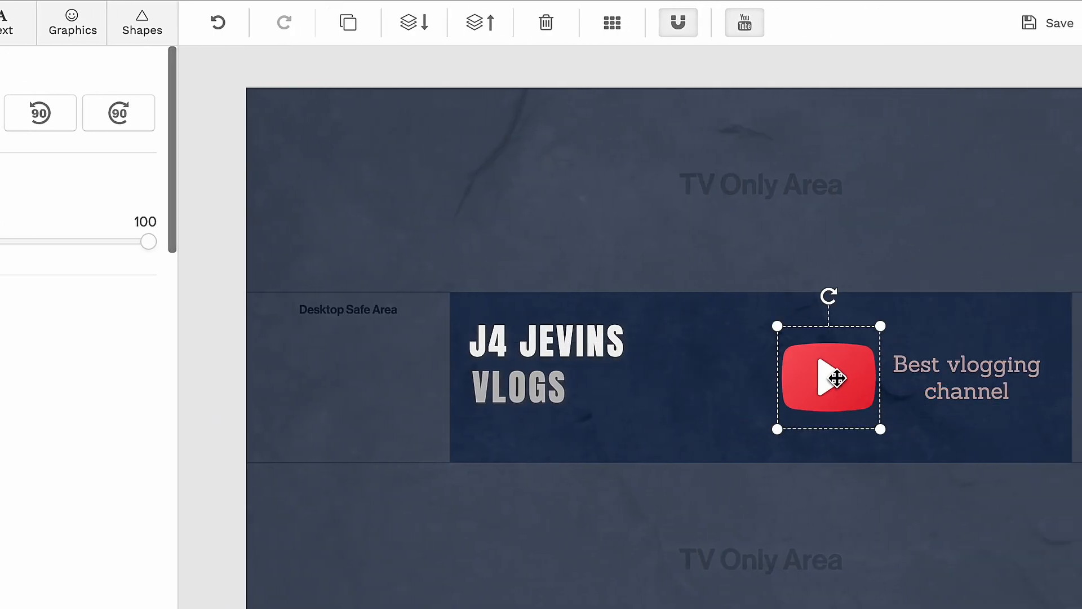
{"action": "left_click_drag", "start_coordinate": [837, 378], "coordinate": [999, 339]}
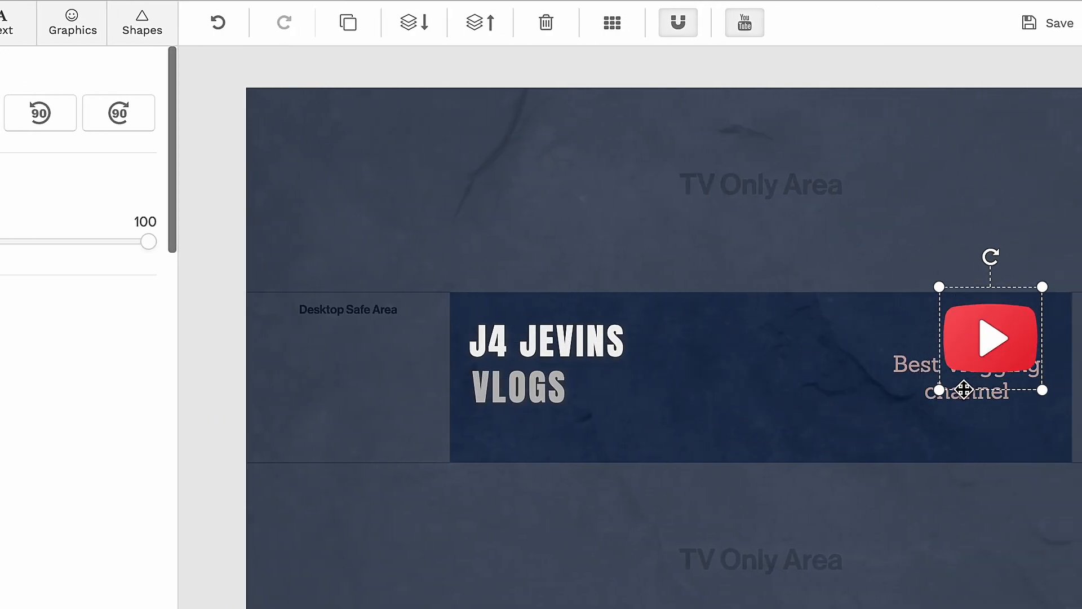
{"action": "left_click_drag", "start_coordinate": [940, 388], "coordinate": [987, 343]}
{"action": "left_click_drag", "start_coordinate": [1015, 315], "coordinate": [1028, 324]}
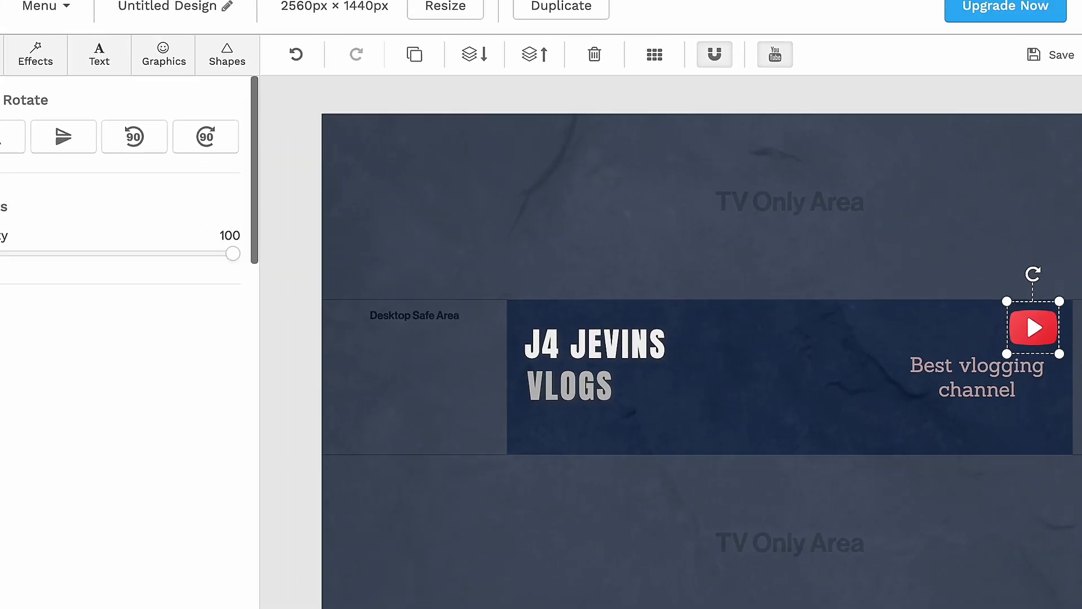
Try flipping the YouTube icon horizontally and back, then turn it through four 90-degree rotations.
{"action": "left_click", "coordinate": [12, 144]}
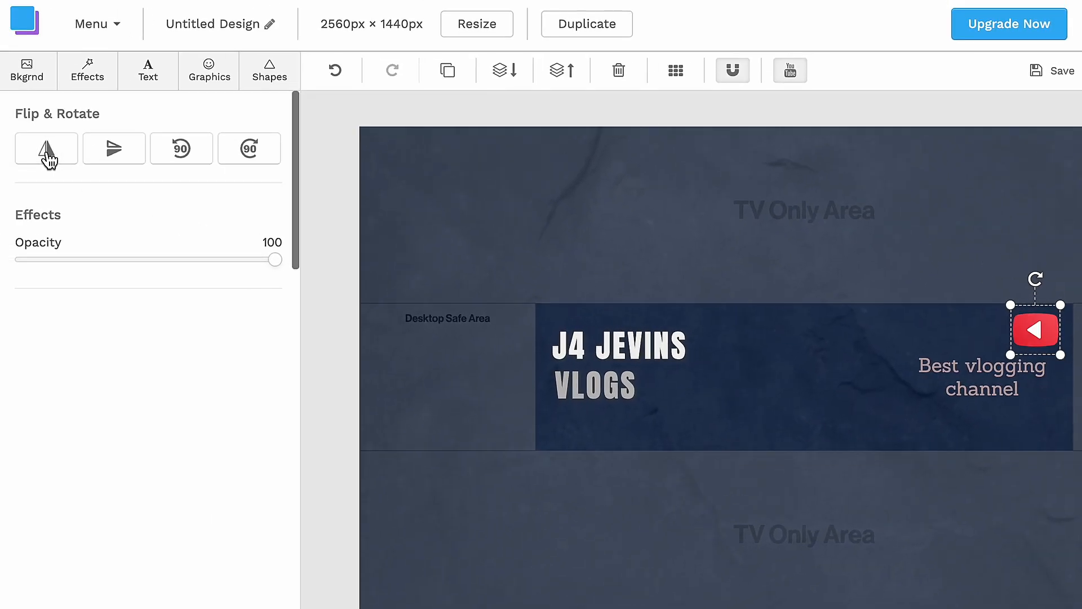
{"action": "left_click", "coordinate": [11, 144]}
{"action": "left_click", "coordinate": [185, 161]}
{"action": "left_click", "coordinate": [185, 161]}
{"action": "left_click", "coordinate": [185, 163]}
{"action": "left_click", "coordinate": [185, 162]}
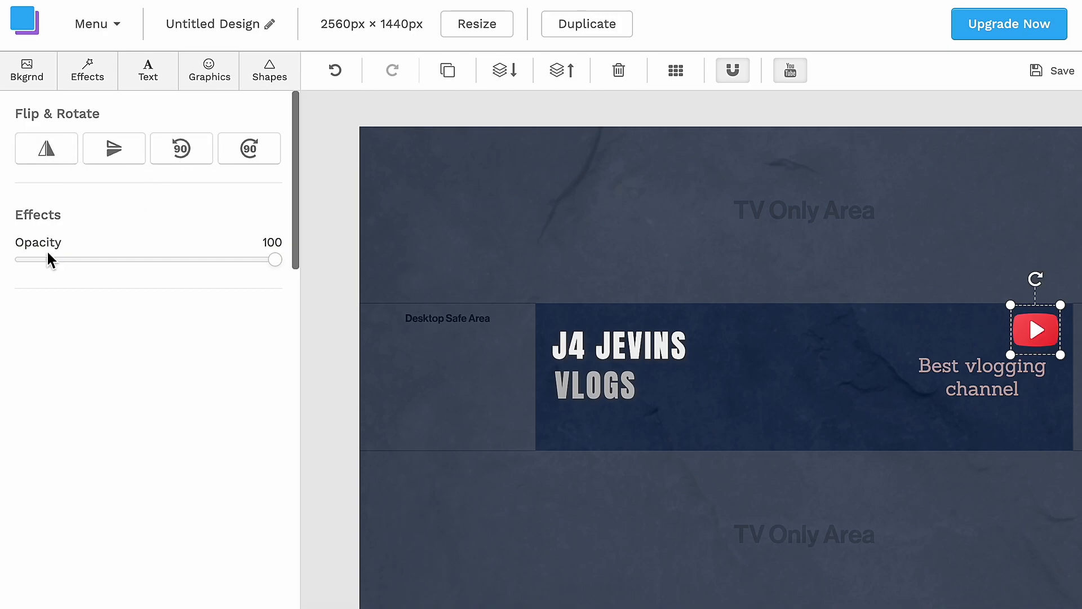
Lower the YouTube icon's opacity slightly and deselect it.
{"action": "left_click_drag", "start_coordinate": [62, 263], "coordinate": [218, 266]}
{"action": "left_click", "coordinate": [556, 519]}
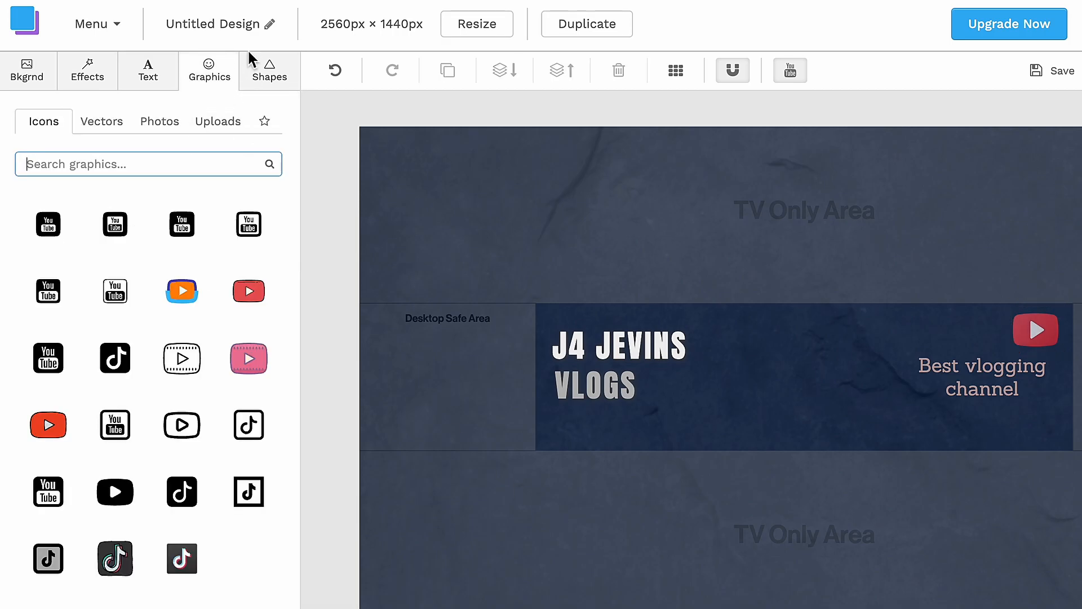
Add a filled square shape to the banner and position it partly over the J4 JEVINS VLOGS text.
{"action": "left_click", "coordinate": [274, 76]}
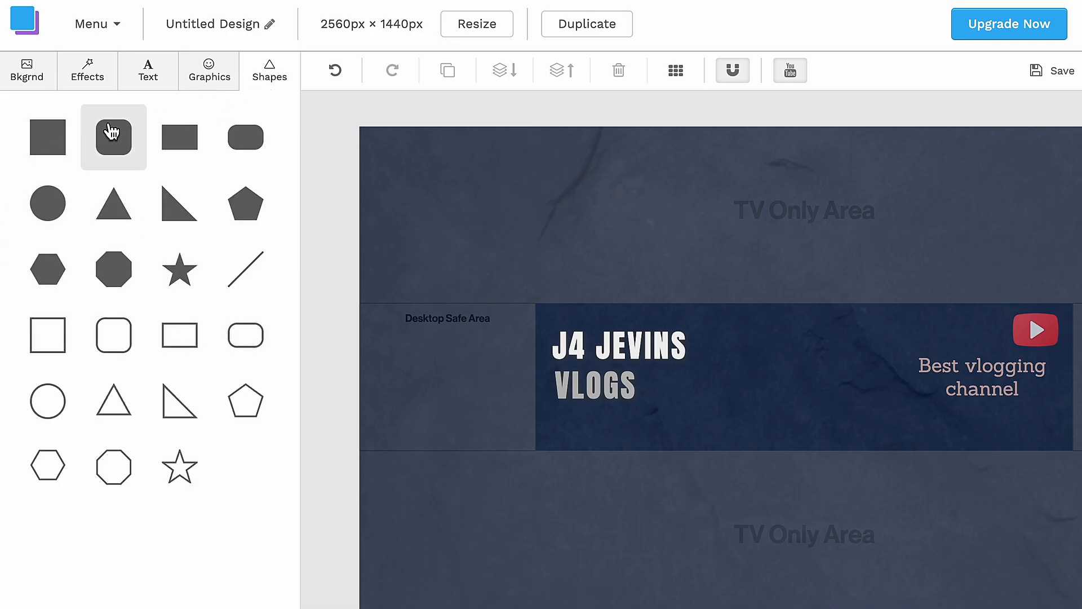
{"action": "left_click", "coordinate": [71, 151]}
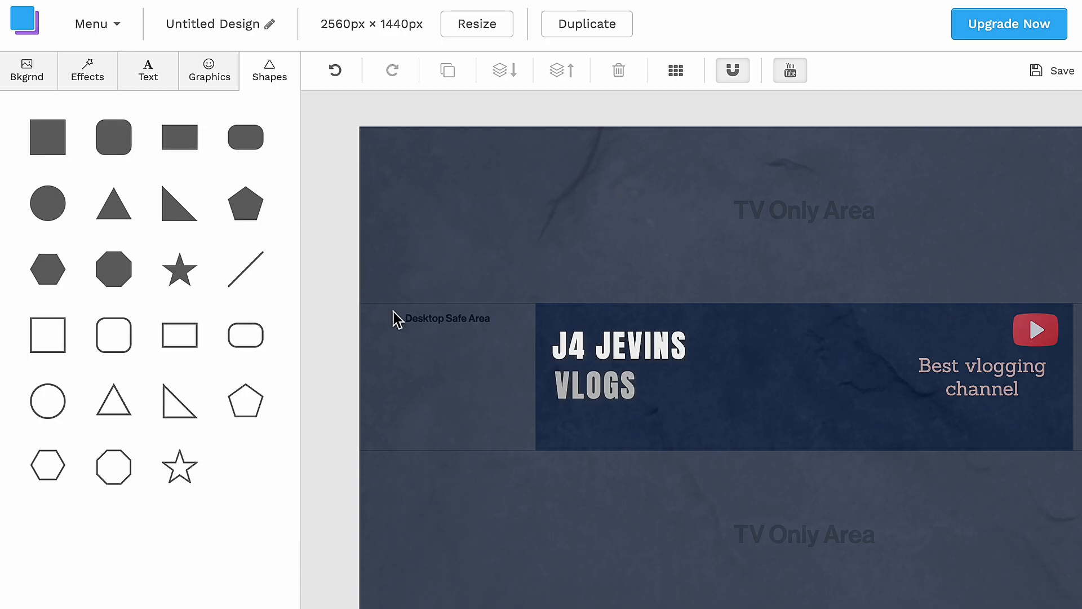
{"action": "left_click", "coordinate": [840, 394]}
{"action": "left_click_drag", "start_coordinate": [841, 394], "coordinate": [759, 396]}
{"action": "left_click_drag", "start_coordinate": [709, 344], "coordinate": [689, 355]}
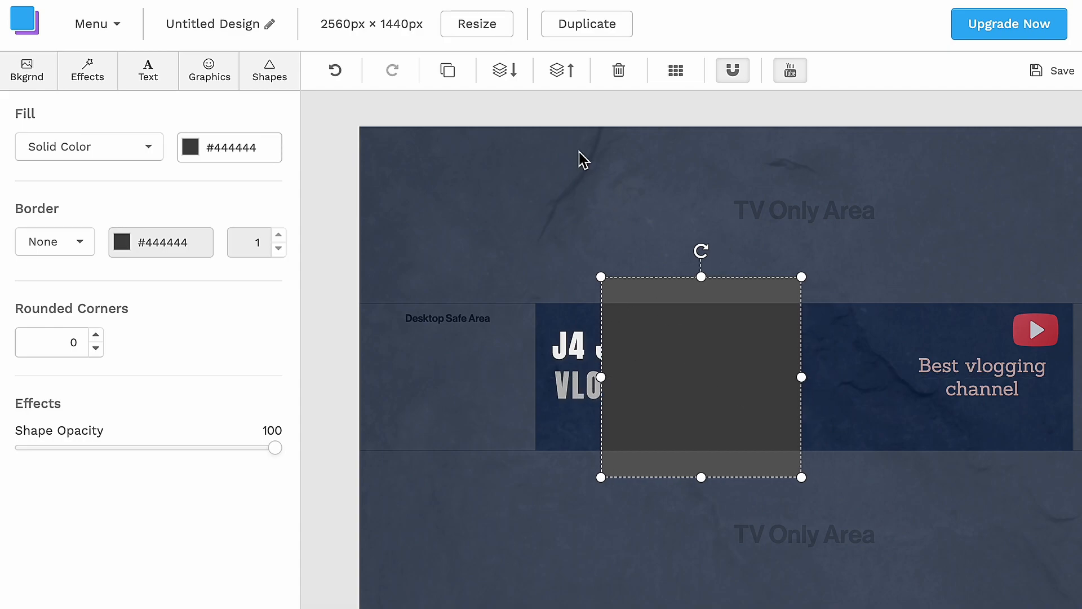
Send the square behind the text layers, then move and enlarge it to surround the J4 JEVINS VLOGS text.
{"action": "left_click", "coordinate": [510, 79]}
{"action": "left_click_drag", "start_coordinate": [744, 367], "coordinate": [648, 346]}
{"action": "left_click_drag", "start_coordinate": [697, 472], "coordinate": [731, 488]}
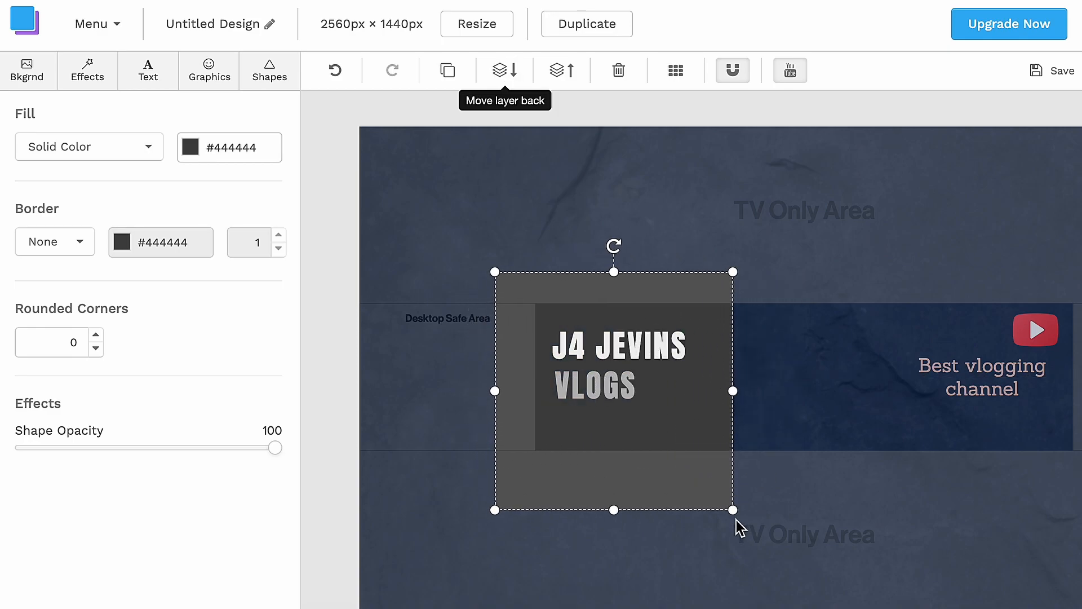
Tilt the square counter-clockwise and enlarge it to cover the banner's left part with a slanted edge beside the heading.
{"action": "left_click_drag", "start_coordinate": [614, 250], "coordinate": [487, 265]}
{"action": "left_click_drag", "start_coordinate": [782, 423], "coordinate": [773, 444]}
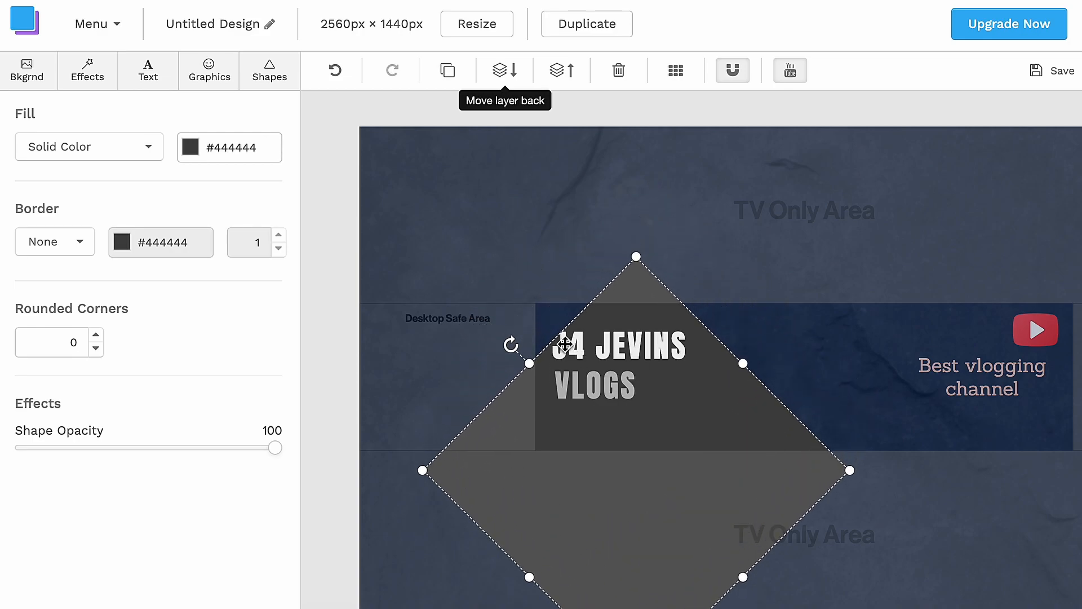
{"action": "left_click_drag", "start_coordinate": [512, 348], "coordinate": [510, 253]}
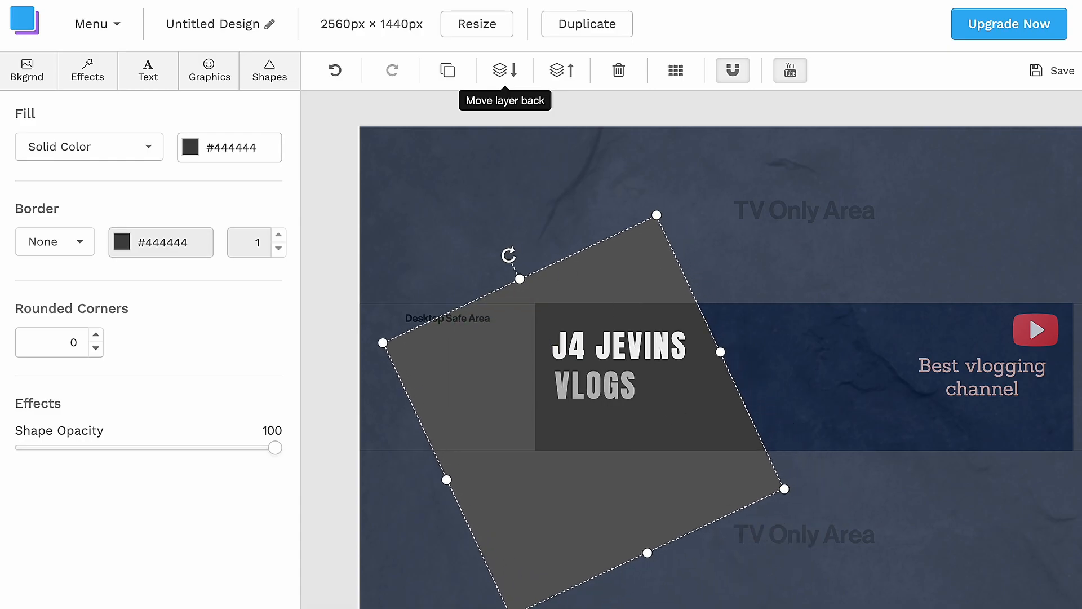
{"action": "scroll", "coordinate": [720, 367], "scroll_direction": "down", "scroll_amount": 5}
{"action": "left_click_drag", "start_coordinate": [729, 180], "coordinate": [703, 369]}
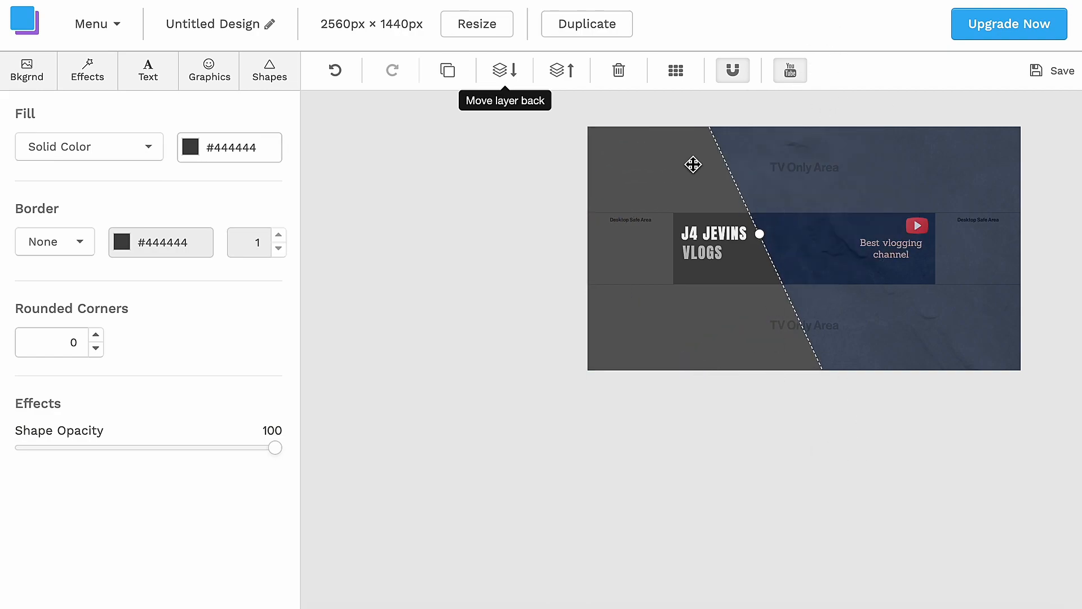
{"action": "scroll", "coordinate": [719, 485], "scroll_direction": "up", "scroll_amount": 5}
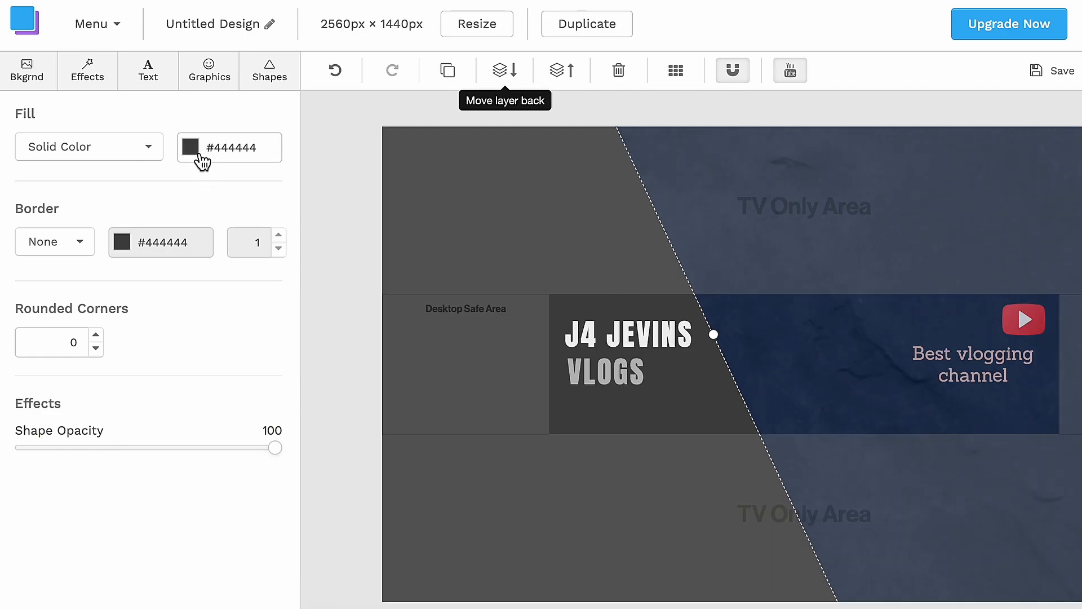
{"action": "left_click", "coordinate": [198, 157]}
{"action": "left_click", "coordinate": [126, 150]}
{"action": "left_click", "coordinate": [105, 177]}
{"action": "left_click", "coordinate": [122, 146]}
{"action": "left_click", "coordinate": [74, 201]}
{"action": "left_click", "coordinate": [192, 155]}
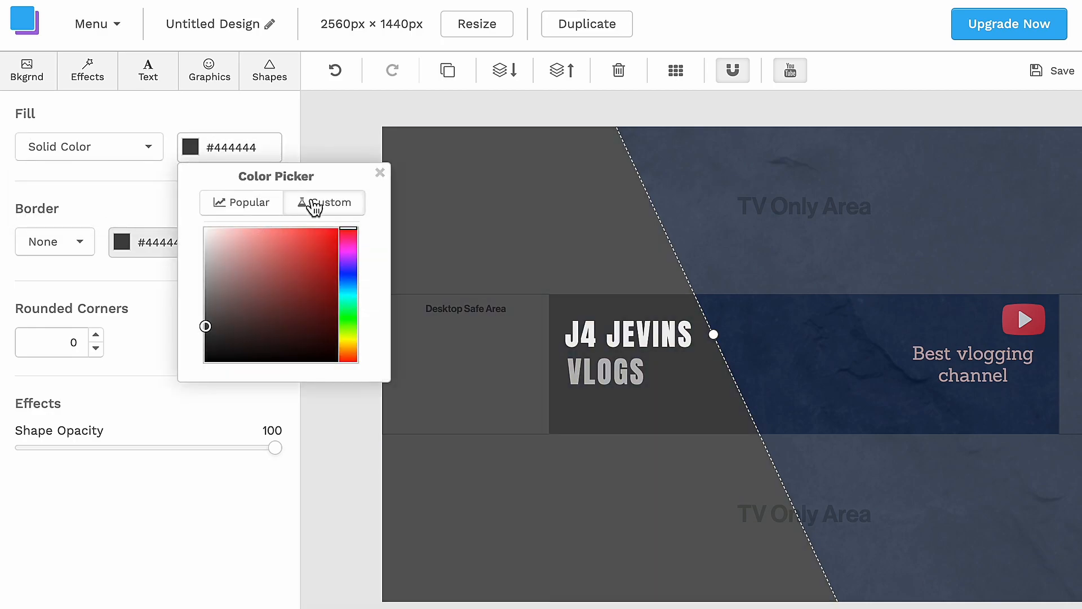
{"action": "left_click", "coordinate": [380, 172]}
Remove the square's fill and give it a solid white #ffffff border with a thickness of 8.
{"action": "left_click", "coordinate": [118, 148]}
{"action": "left_click", "coordinate": [89, 177]}
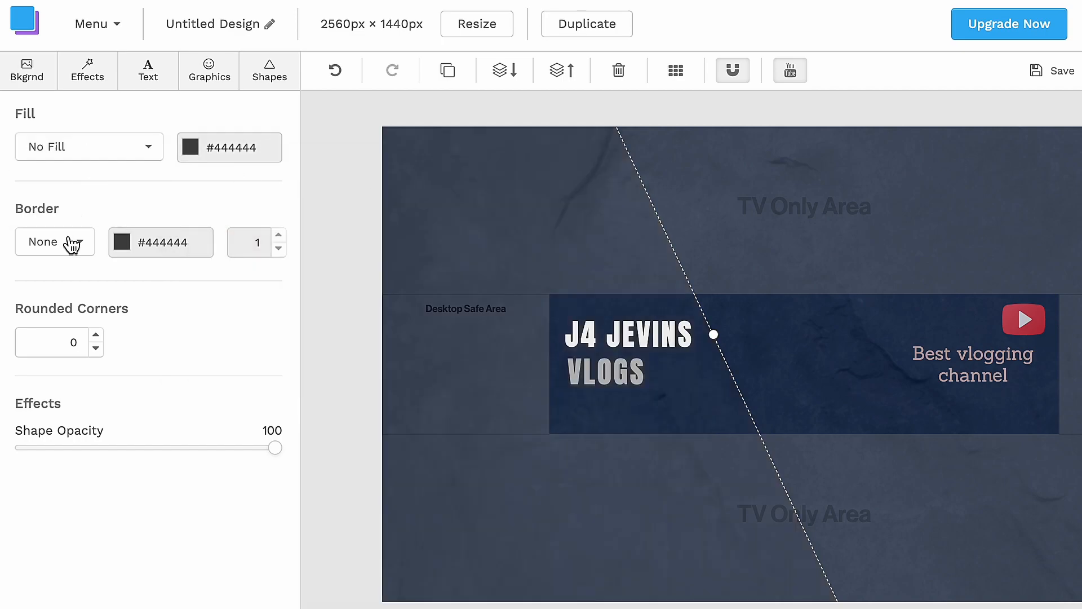
{"action": "left_click", "coordinate": [72, 243]}
{"action": "left_click", "coordinate": [53, 301]}
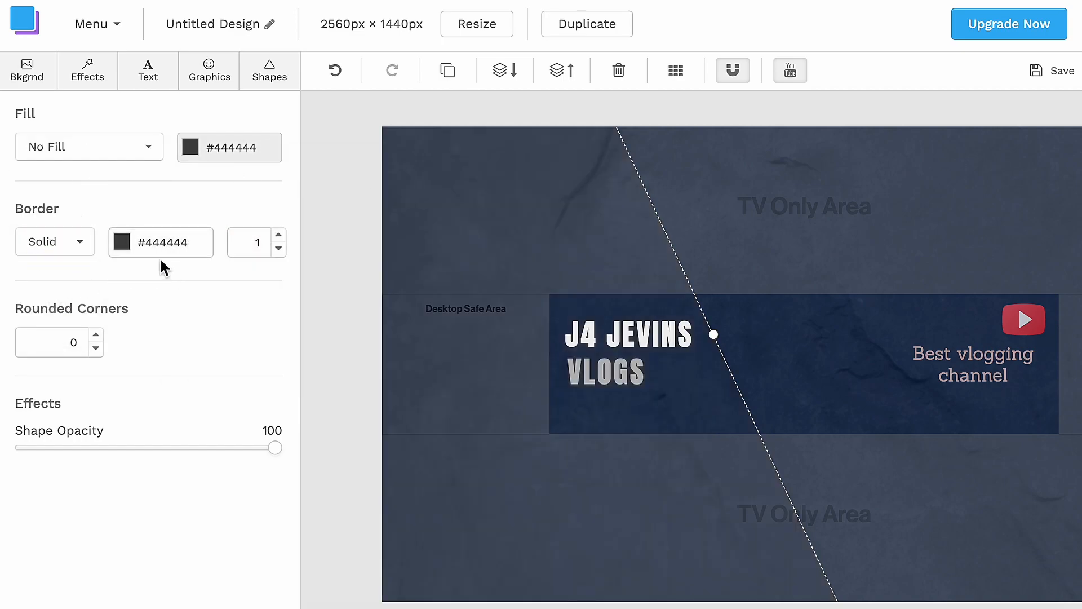
{"action": "left_click", "coordinate": [125, 256]}
{"action": "left_click_drag", "start_coordinate": [144, 356], "coordinate": [112, 317]}
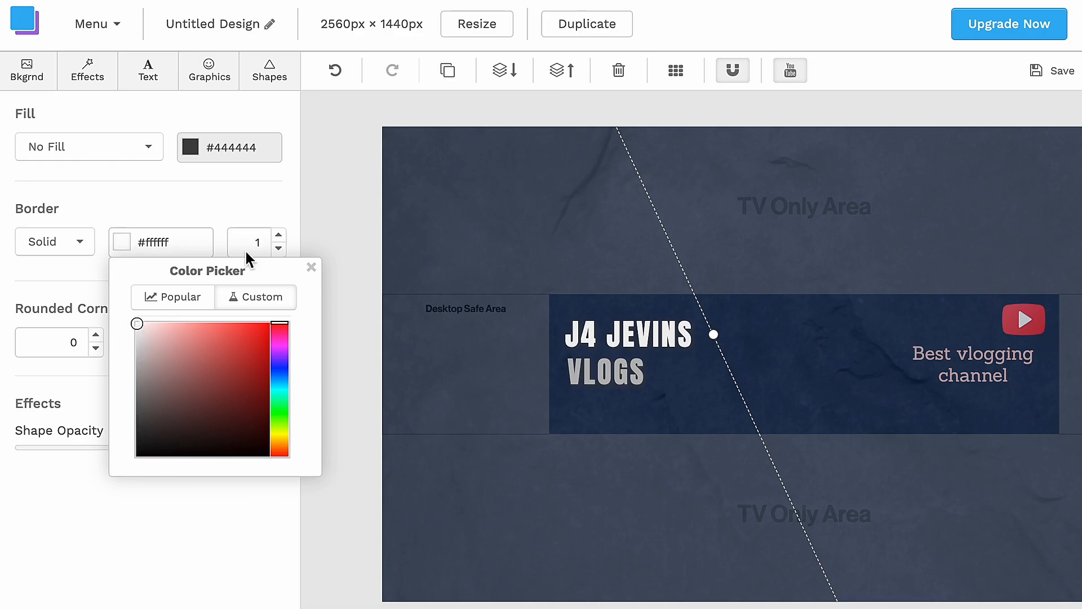
{"action": "left_click", "coordinate": [279, 235]}
{"action": "left_click", "coordinate": [305, 177]}
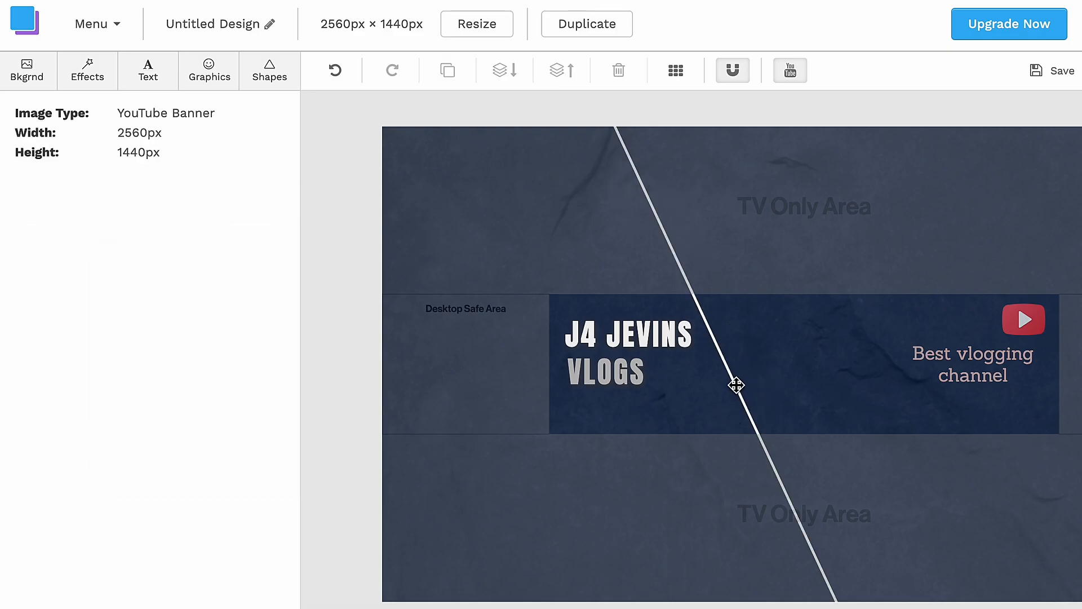
Give the slanted square a solid fill in the near-black color #1f1f1f.
{"action": "left_click", "coordinate": [736, 385]}
{"action": "left_click", "coordinate": [128, 155]}
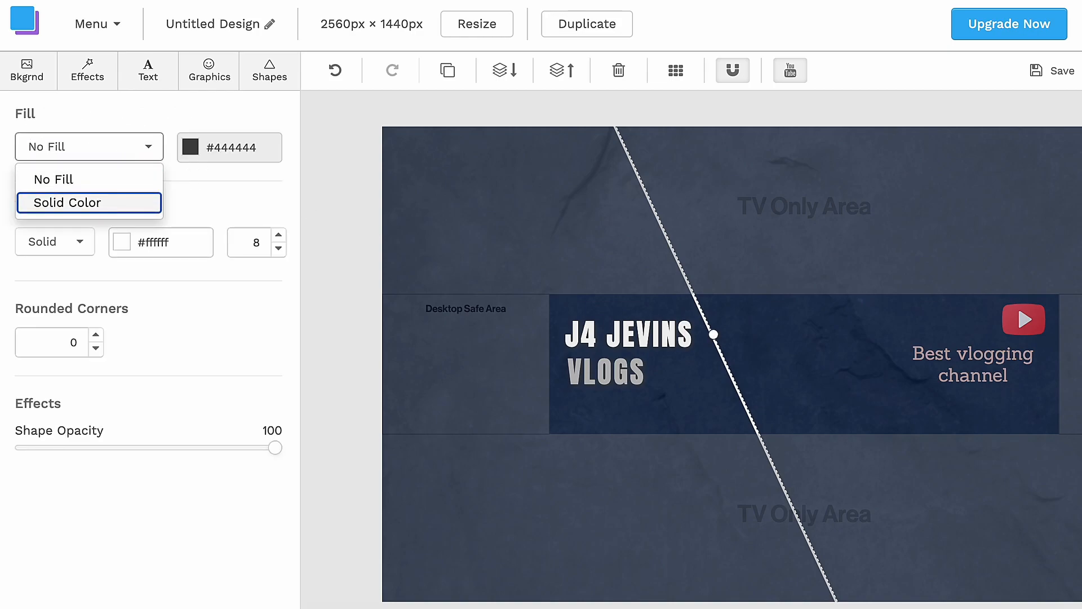
{"action": "left_click", "coordinate": [102, 202]}
{"action": "left_click", "coordinate": [195, 151]}
{"action": "left_click_drag", "start_coordinate": [205, 326], "coordinate": [192, 348]}
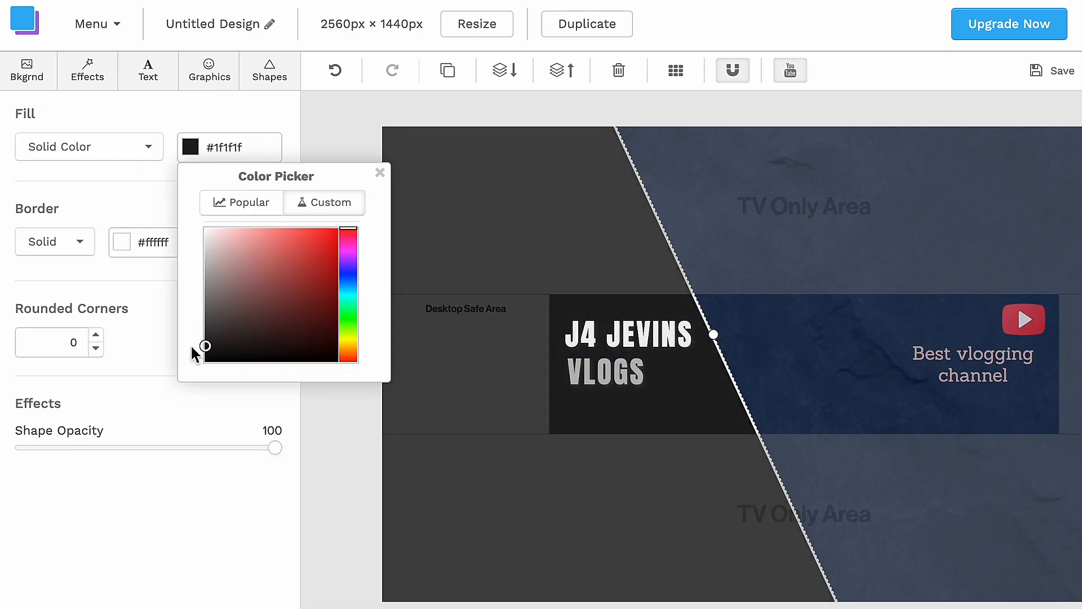
{"action": "left_click", "coordinate": [380, 173]}
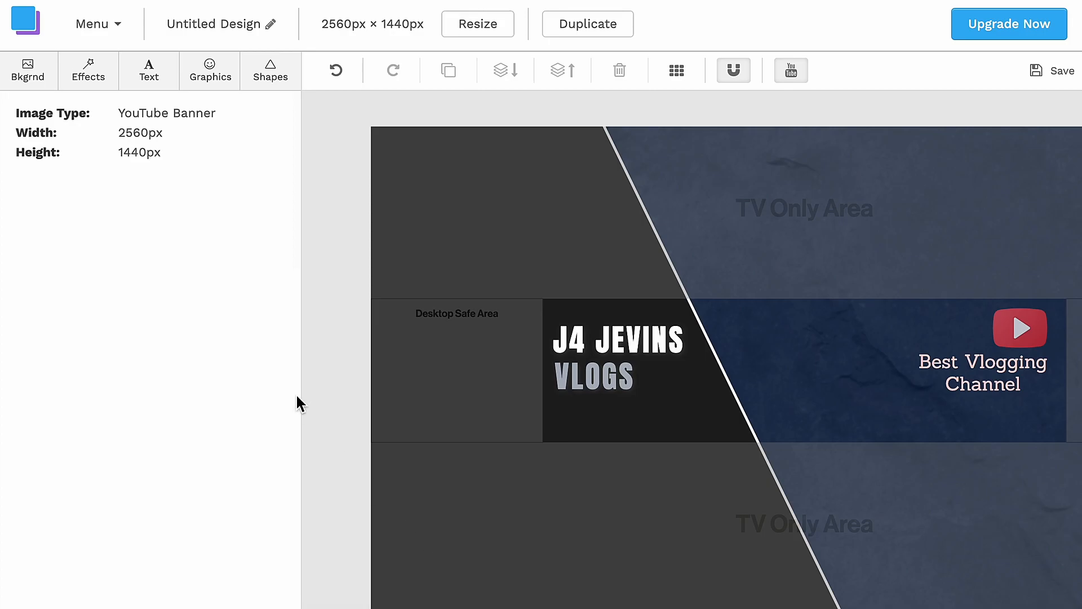
Upload Image.jpg from the YoutubeBanner folder to the personal graphics uploads.
{"action": "left_click", "coordinate": [201, 80]}
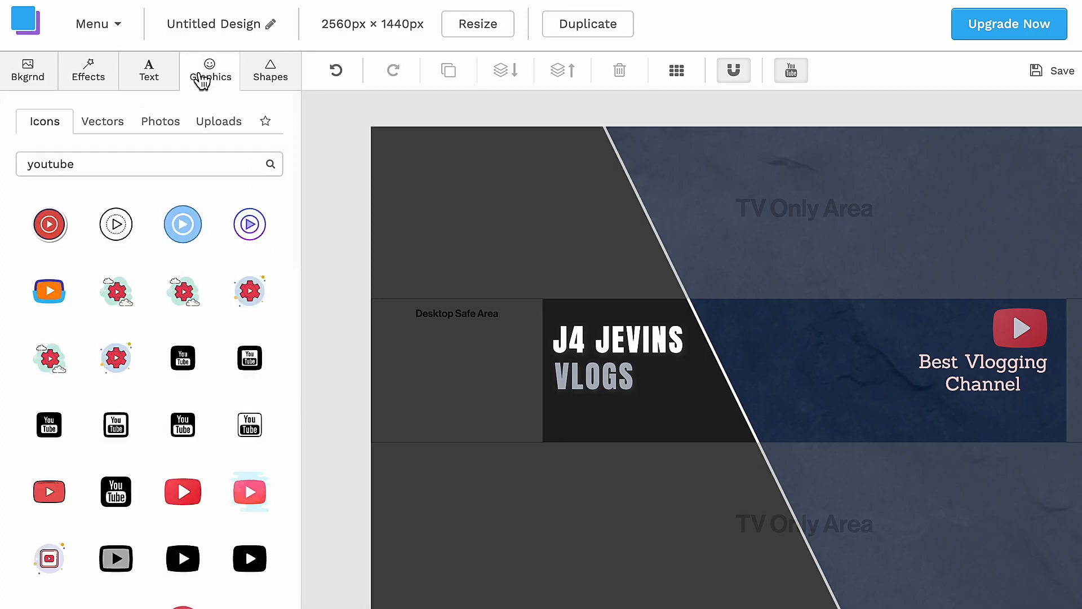
{"action": "left_click", "coordinate": [216, 124]}
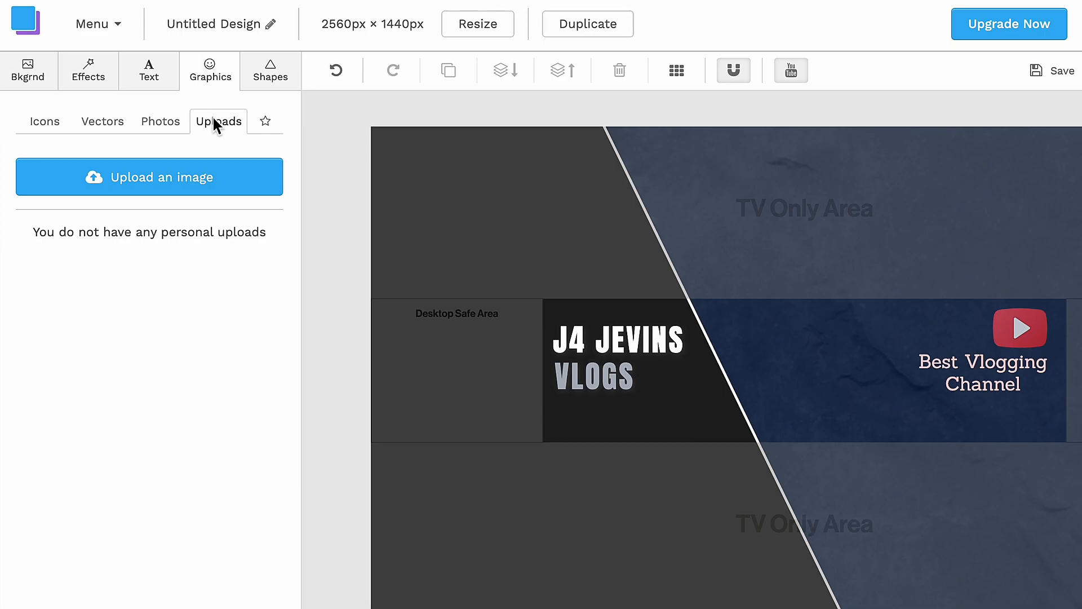
{"action": "left_click", "coordinate": [142, 181]}
{"action": "left_click", "coordinate": [496, 193]}
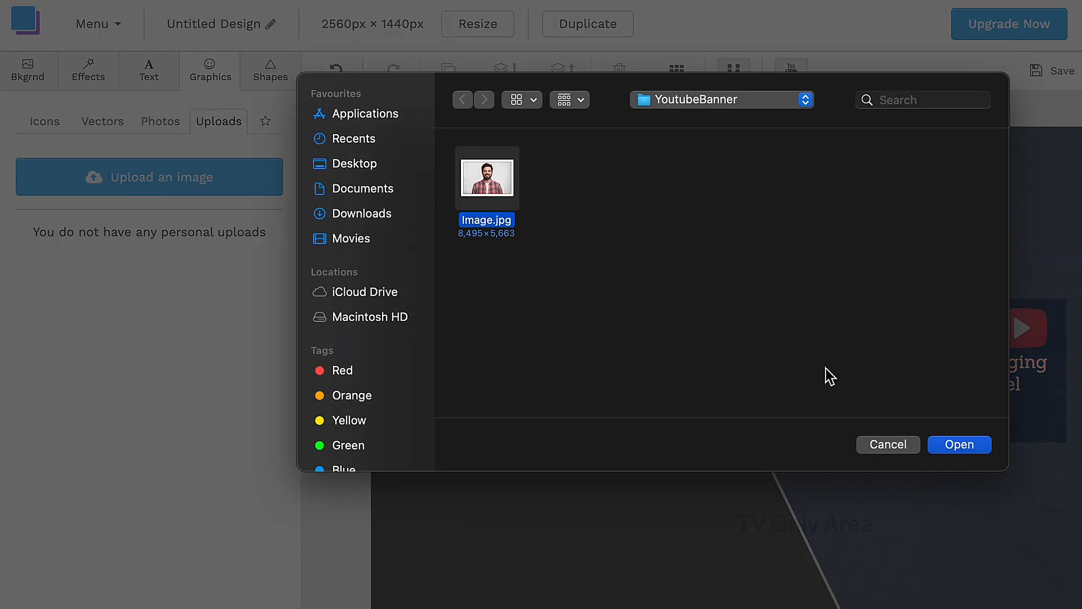
{"action": "left_click", "coordinate": [948, 446]}
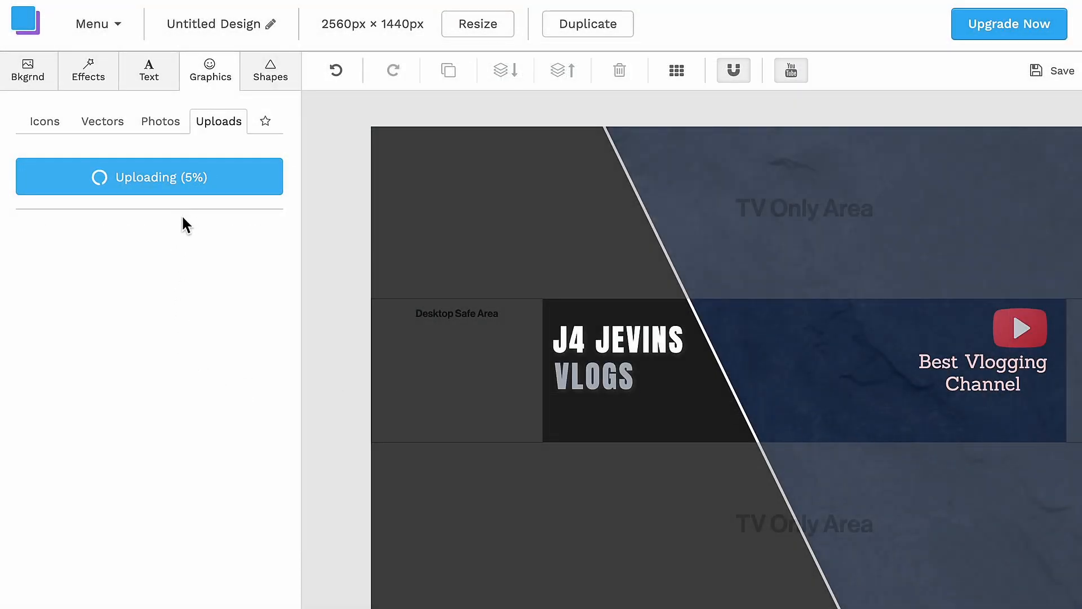
{"action": "mouse_move", "coordinate": [137, 280]}
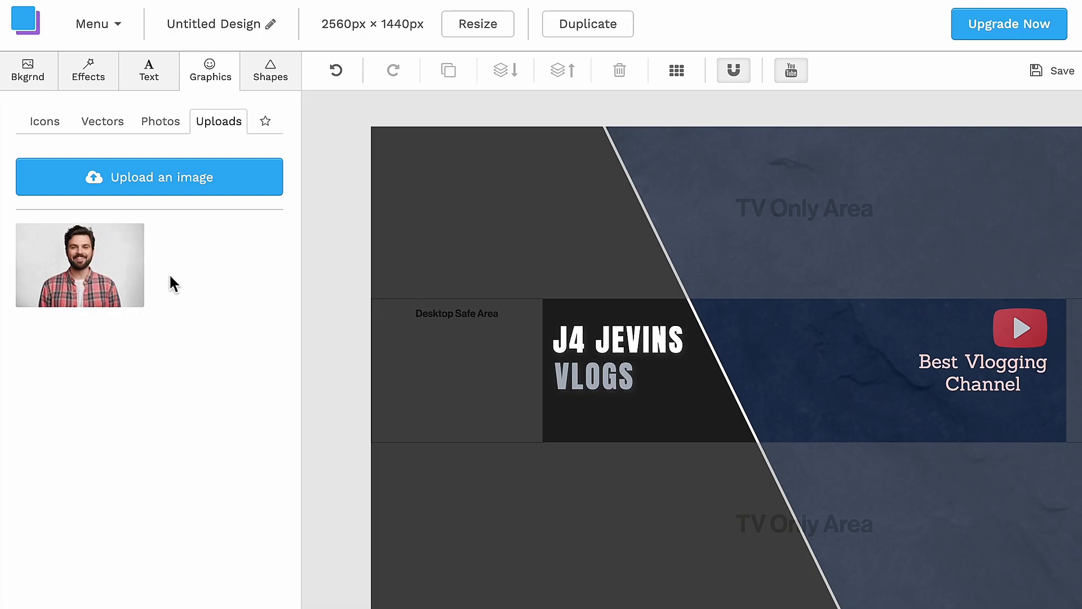
Place the uploaded portrait photo in the middle of the banner and try to remove its image background.
{"action": "left_click", "coordinate": [117, 271]}
{"action": "mouse_move", "coordinate": [877, 377]}
{"action": "left_mouse_down"}
{"action": "mouse_move", "coordinate": [884, 389]}
{"action": "mouse_move", "coordinate": [871, 392]}
{"action": "left_mouse_up"}
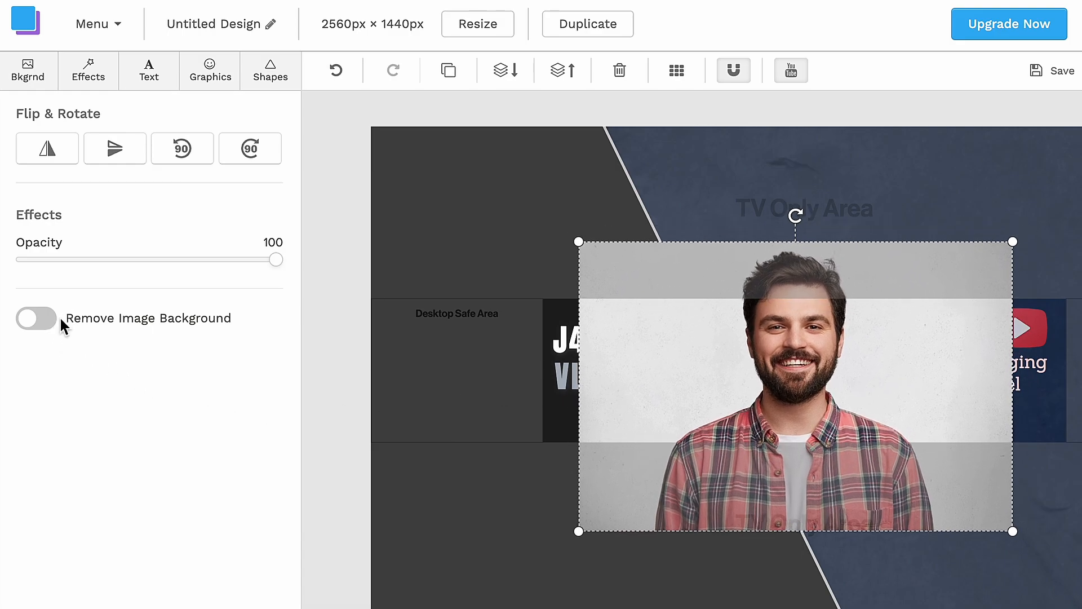
{"action": "left_click", "coordinate": [55, 333]}
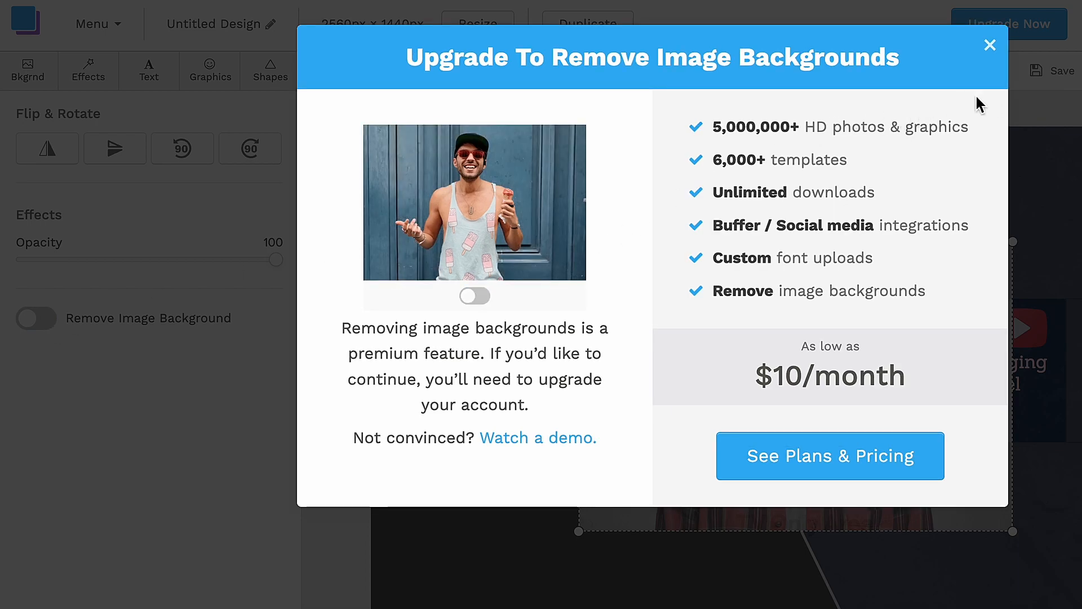
Dismiss the background-removal upgrade offer and shrink the portrait photo to roughly fit the height of the central safe area.
{"action": "left_click", "coordinate": [990, 45]}
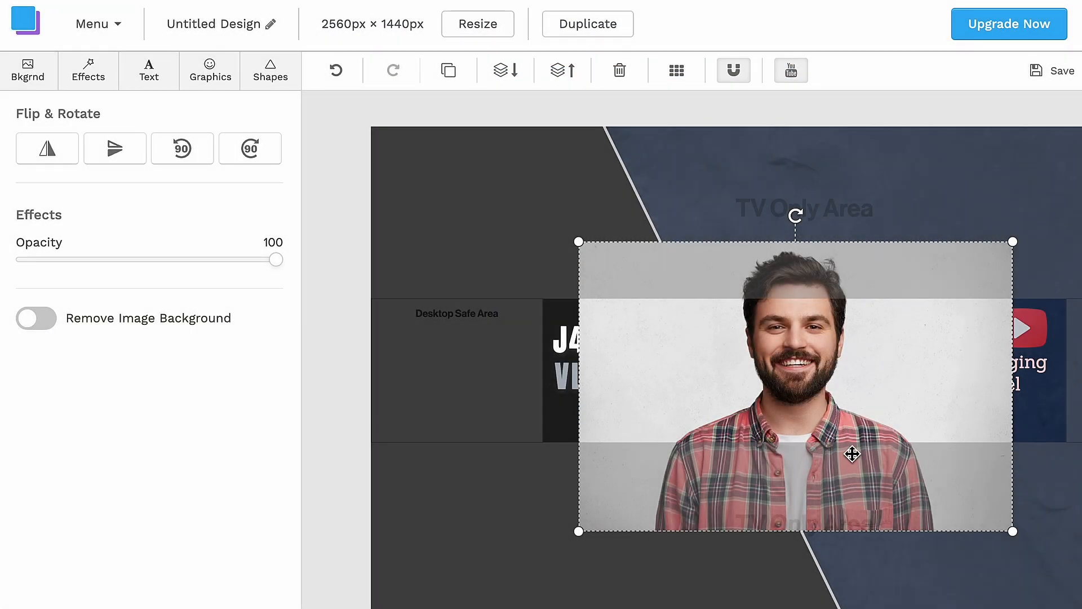
{"action": "left_click_drag", "start_coordinate": [850, 449], "coordinate": [833, 461]}
{"action": "left_click_drag", "start_coordinate": [967, 517], "coordinate": [814, 401]}
{"action": "left_click_drag", "start_coordinate": [751, 360], "coordinate": [785, 393]}
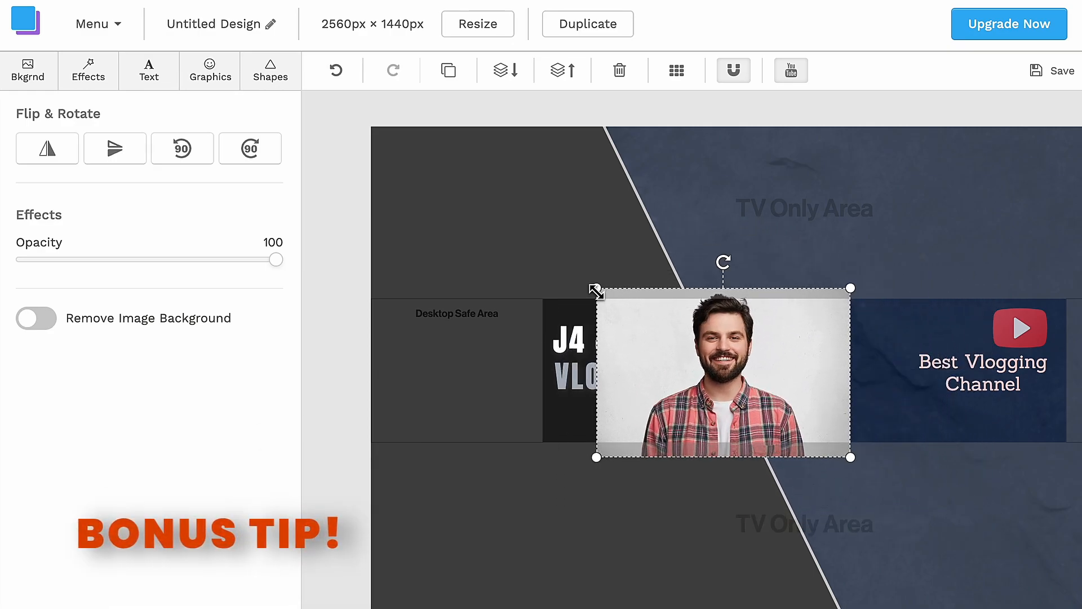
{"action": "left_click_drag", "start_coordinate": [597, 288], "coordinate": [626, 309]}
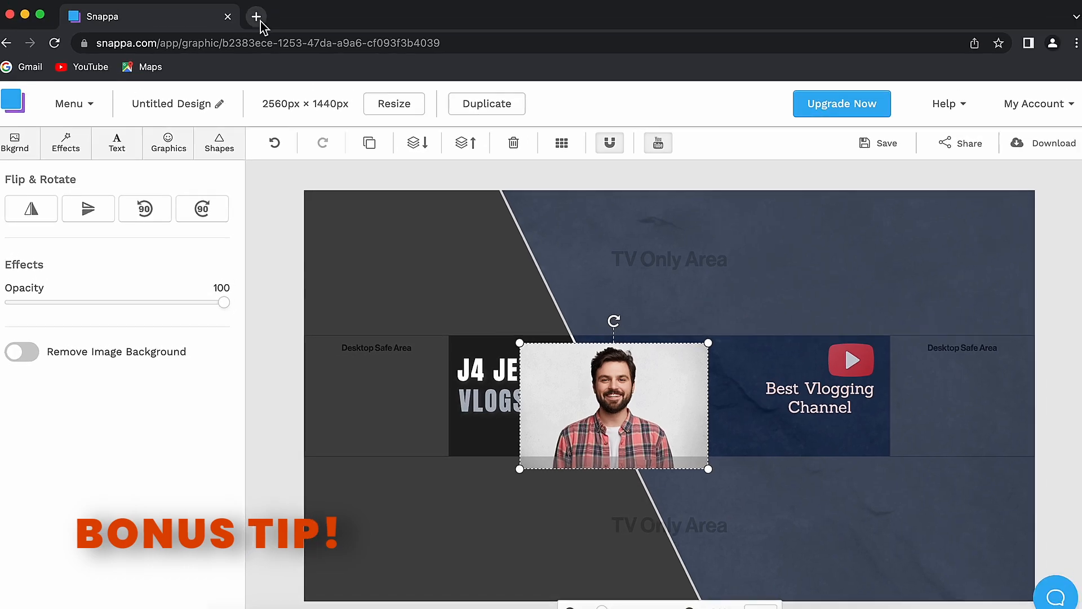
Use remove.bg in a new browser tab to cut out the background of Image.jpg and download the 612 × 408 preview image.
{"action": "left_click", "coordinate": [261, 21]}
{"action": "type", "text": "remove.bg"}
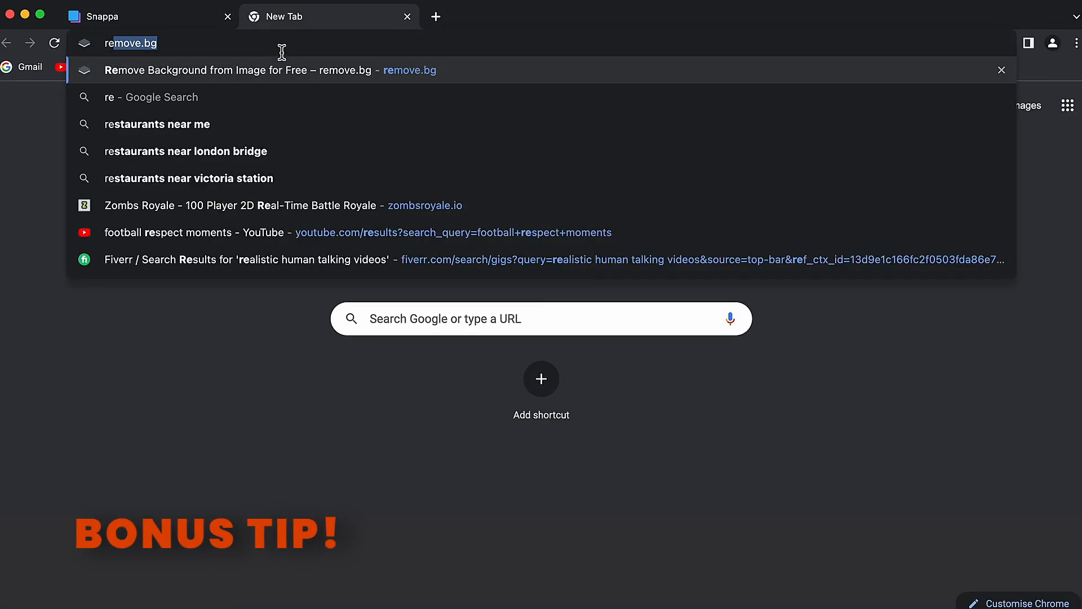
{"action": "key", "text": "Return"}
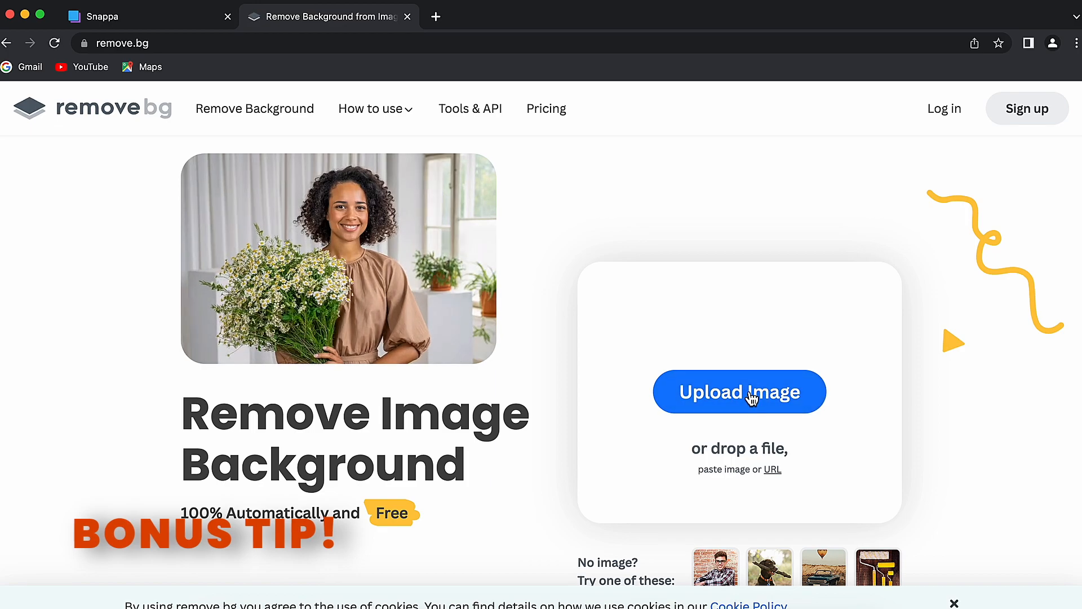
{"action": "left_click", "coordinate": [751, 397]}
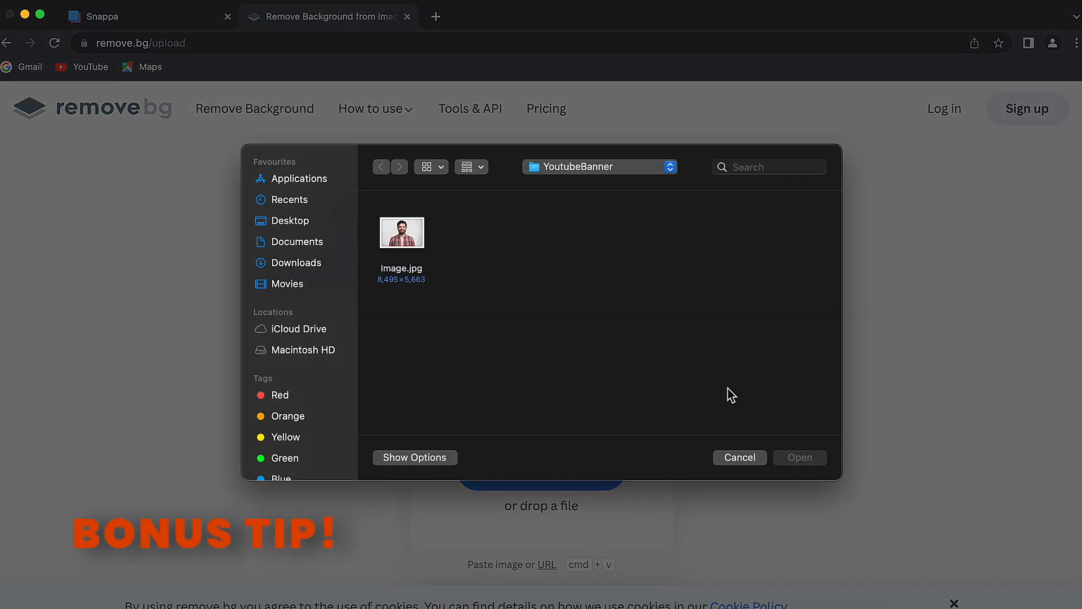
{"action": "left_click", "coordinate": [785, 456]}
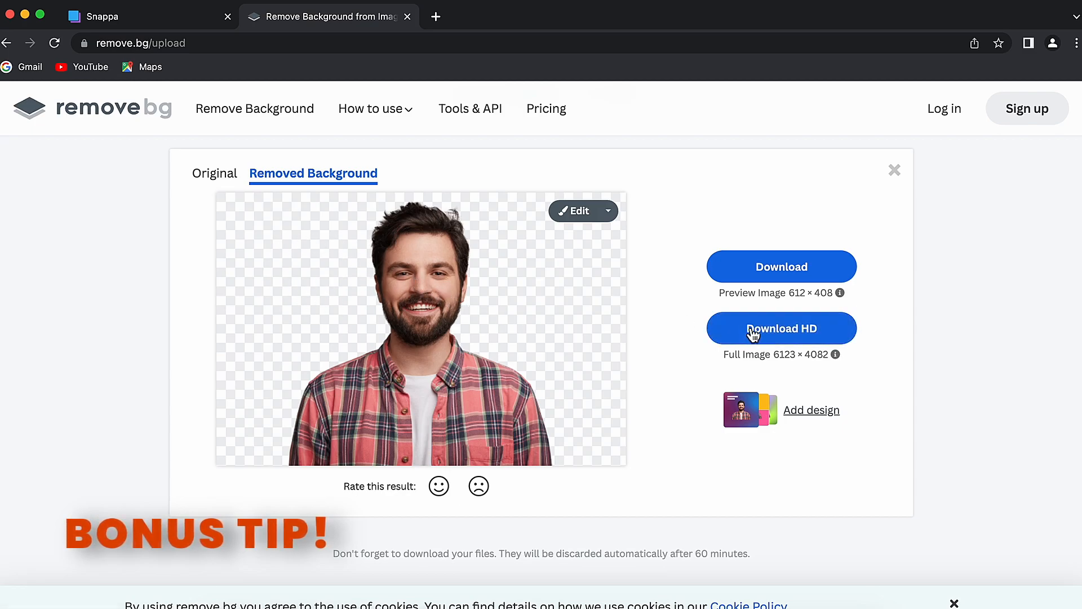
{"action": "left_click", "coordinate": [783, 279]}
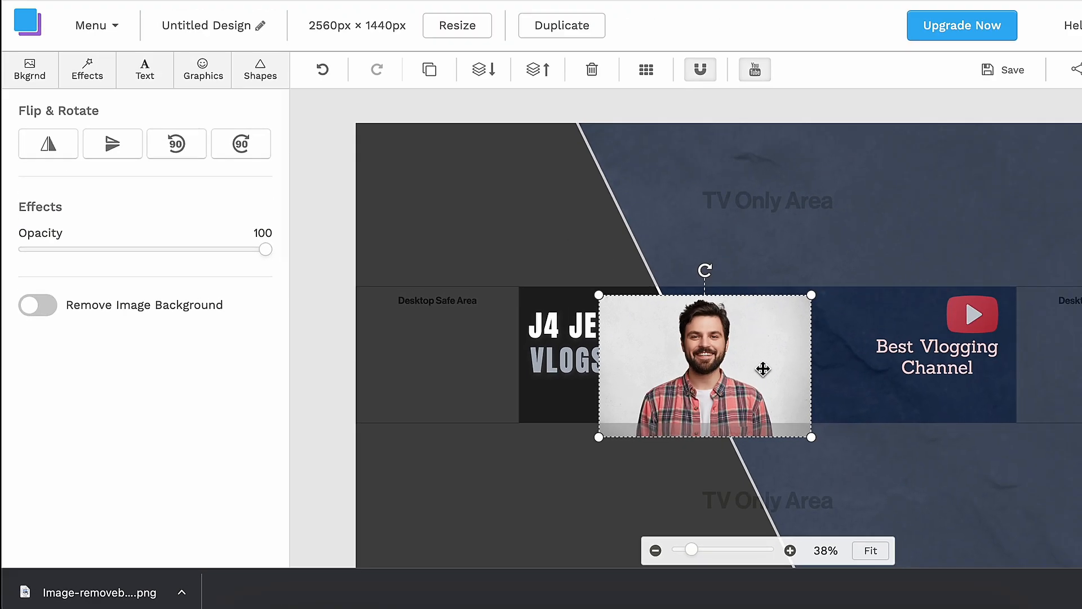
Back in Snappa, upload the background-removed portrait PNG from the Downloads folder to the graphics uploads.
{"action": "left_click", "coordinate": [224, 82]}
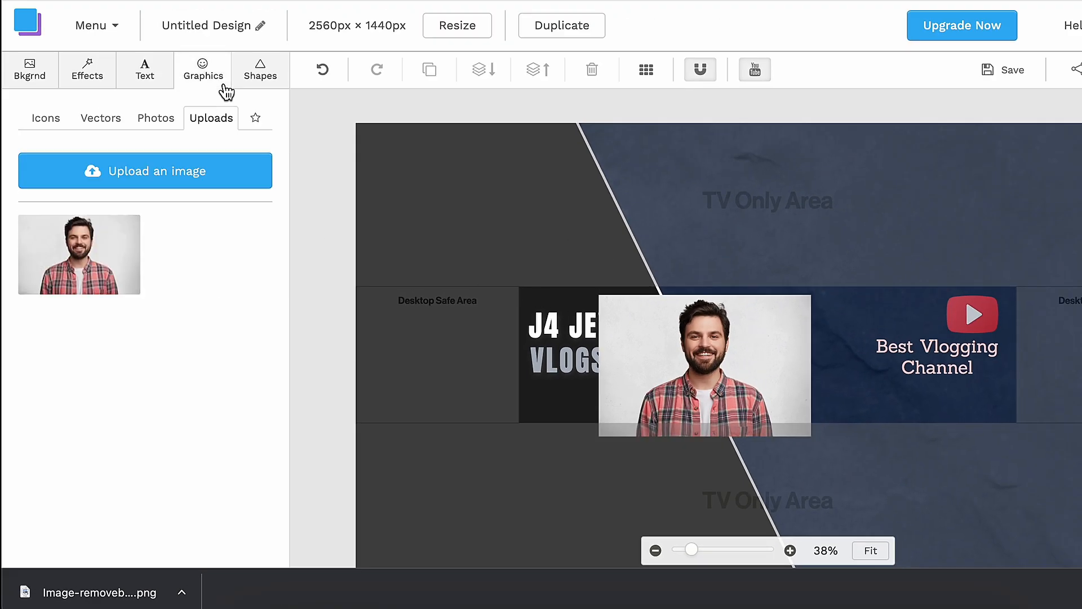
{"action": "left_click", "coordinate": [210, 171]}
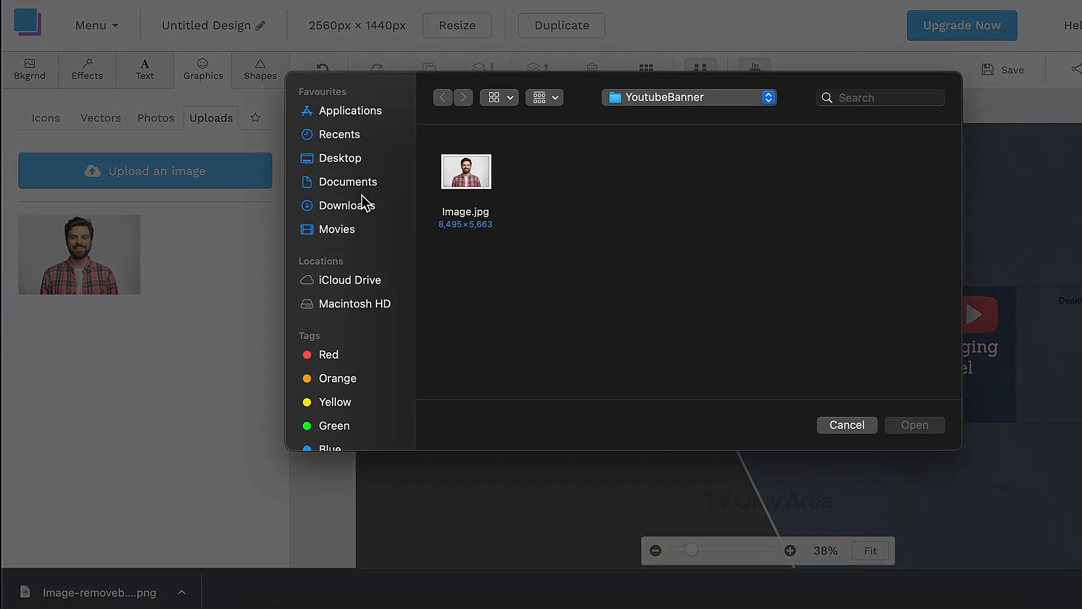
{"action": "left_click", "coordinate": [347, 205]}
{"action": "double_click", "coordinate": [480, 172]}
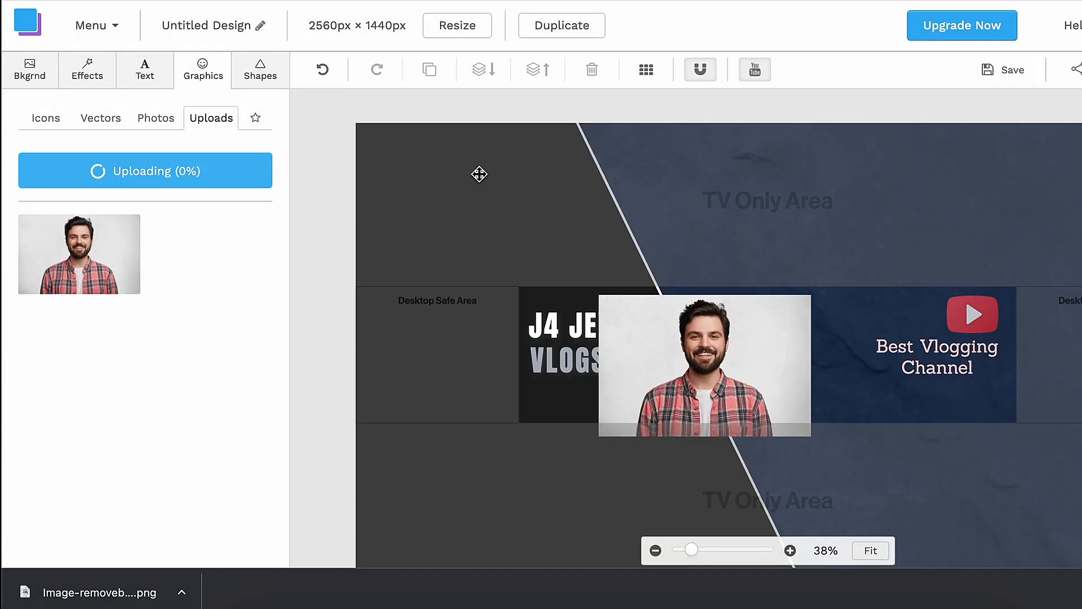
Delete the original portrait photo from the banner and place the uploaded background-free portrait instead.
{"action": "left_click", "coordinate": [760, 346]}
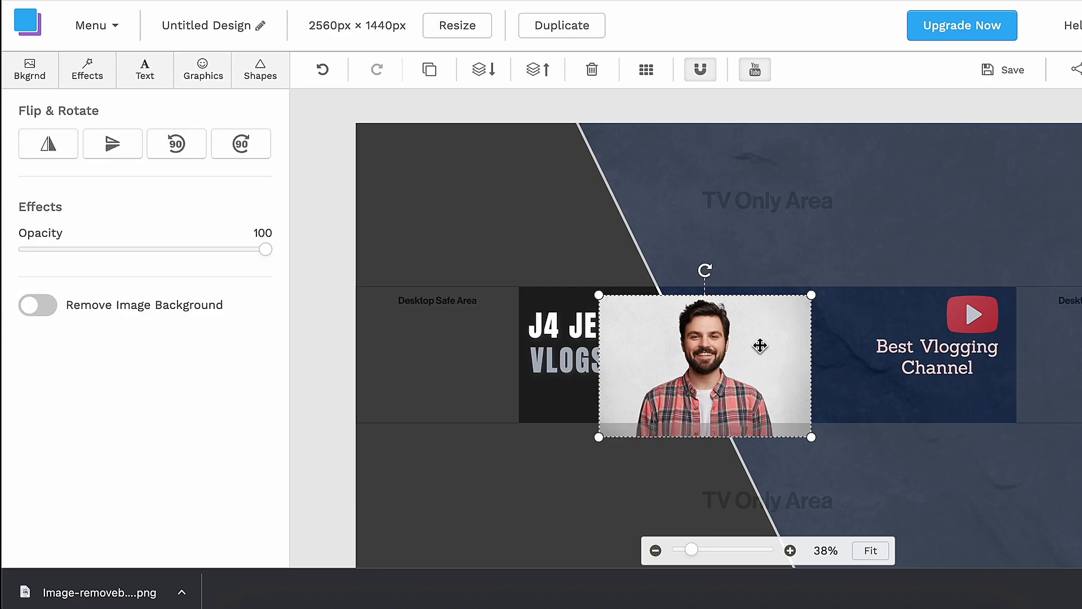
{"action": "key", "text": "Delete"}
{"action": "left_click", "coordinate": [194, 82]}
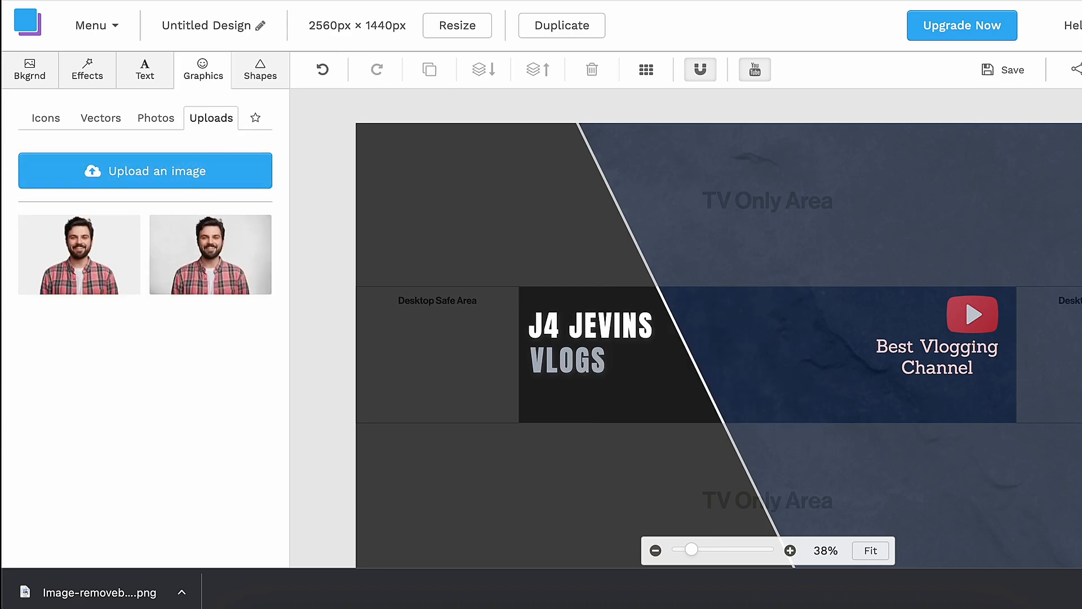
{"action": "left_click", "coordinate": [126, 265]}
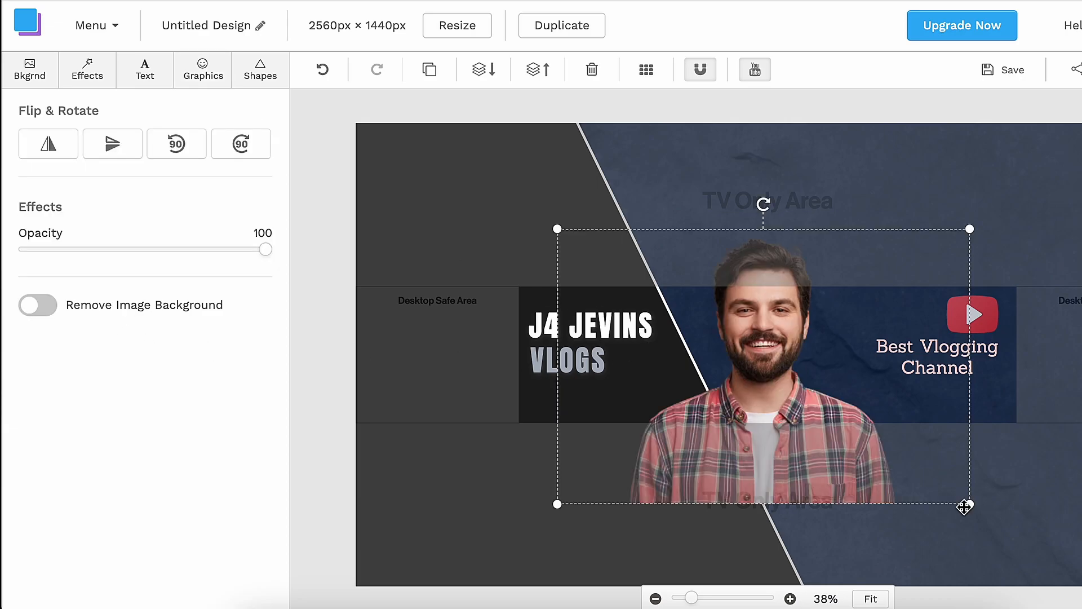
Scale and move the cut-out portrait to fit the central safe area beside the slanted line, layered behind the dark panel.
{"action": "left_click_drag", "start_coordinate": [968, 503], "coordinate": [669, 285]}
{"action": "left_click_drag", "start_coordinate": [595, 254], "coordinate": [755, 381]}
{"action": "left_click", "coordinate": [485, 70]}
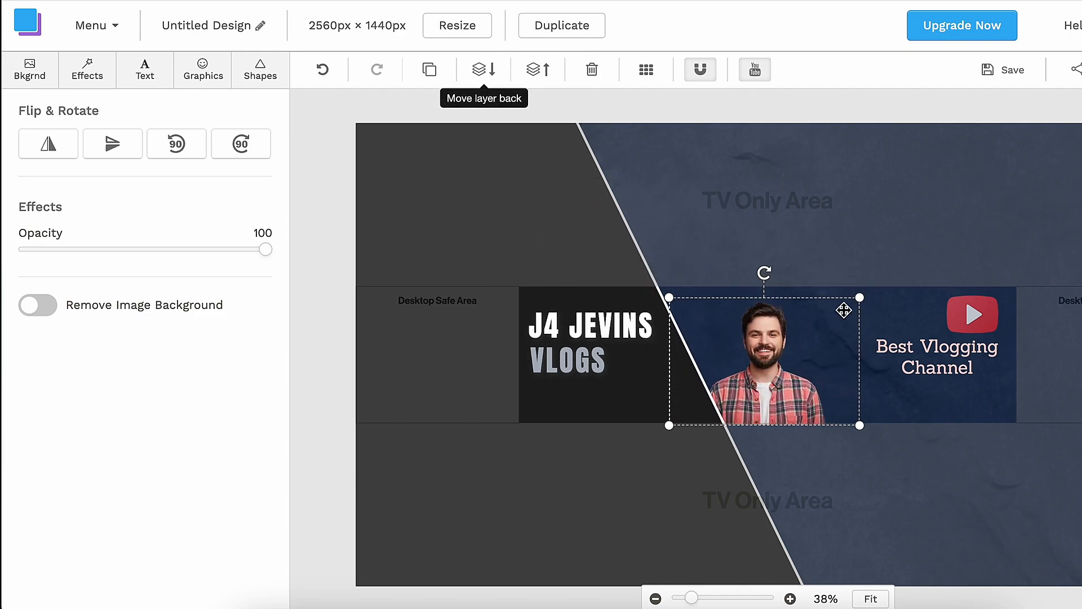
{"action": "left_click_drag", "start_coordinate": [860, 297], "coordinate": [870, 291]}
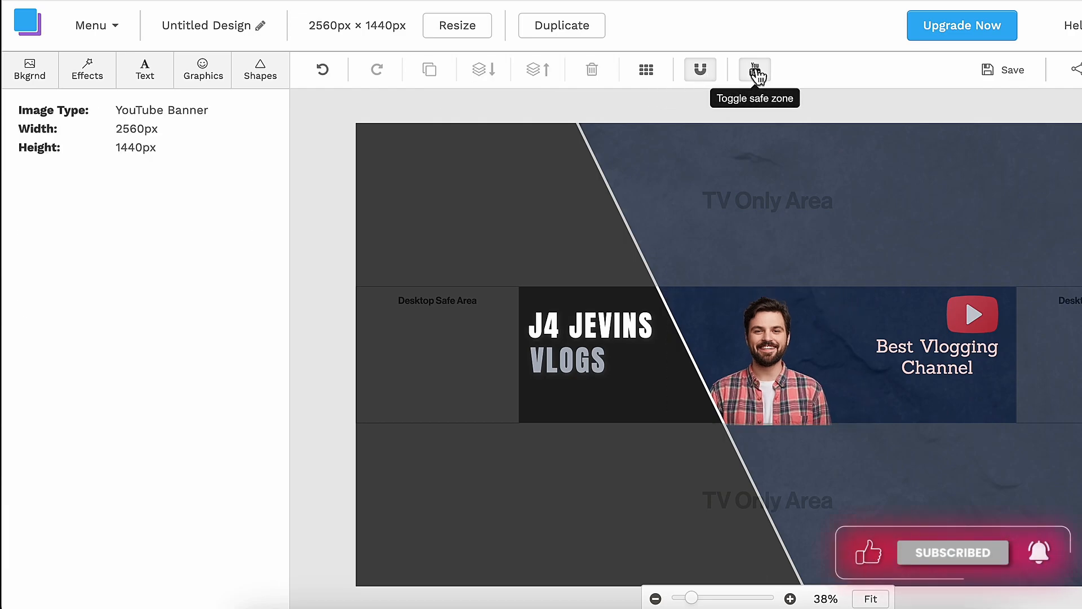
Preview the banner without the safe-zone overlay, restore the overlay and nudge the portrait onto the safe area's lower edge.
{"action": "left_click", "coordinate": [755, 71]}
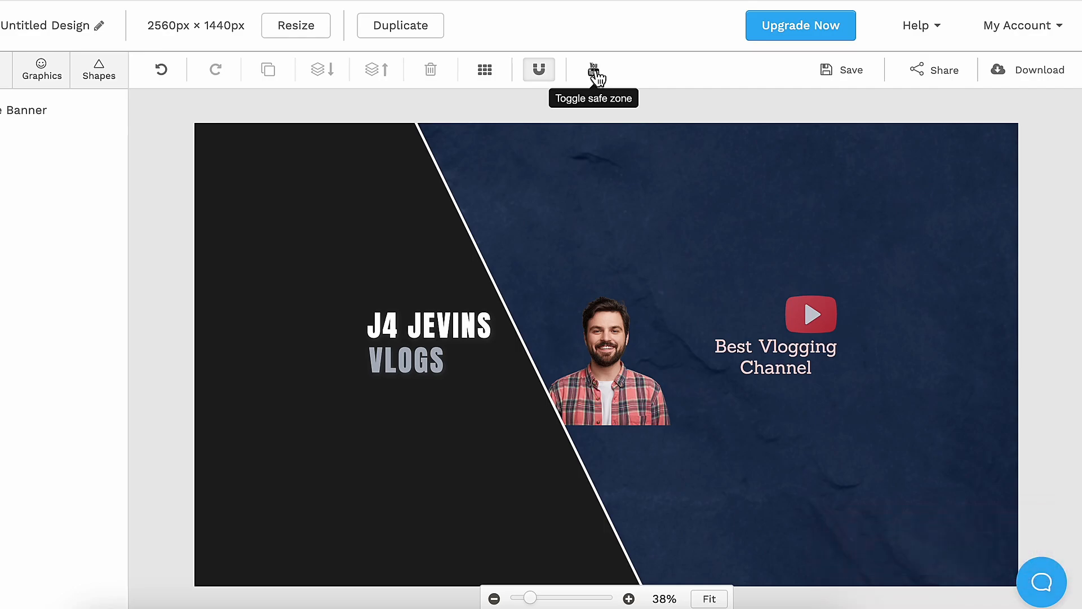
{"action": "left_click", "coordinate": [594, 73]}
{"action": "left_click", "coordinate": [613, 398]}
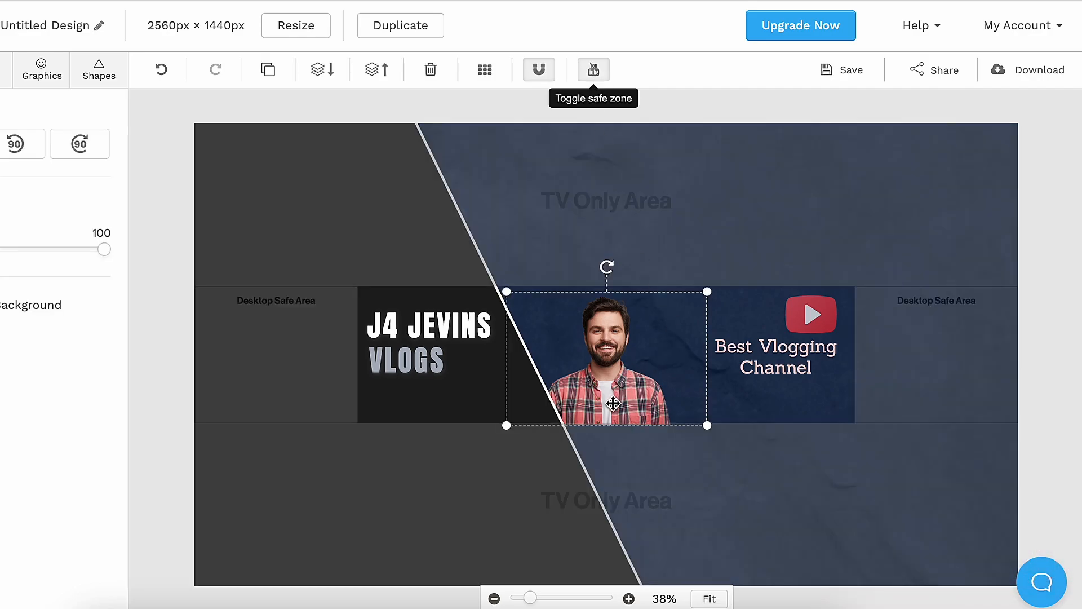
{"action": "left_click_drag", "start_coordinate": [613, 400], "coordinate": [613, 402]}
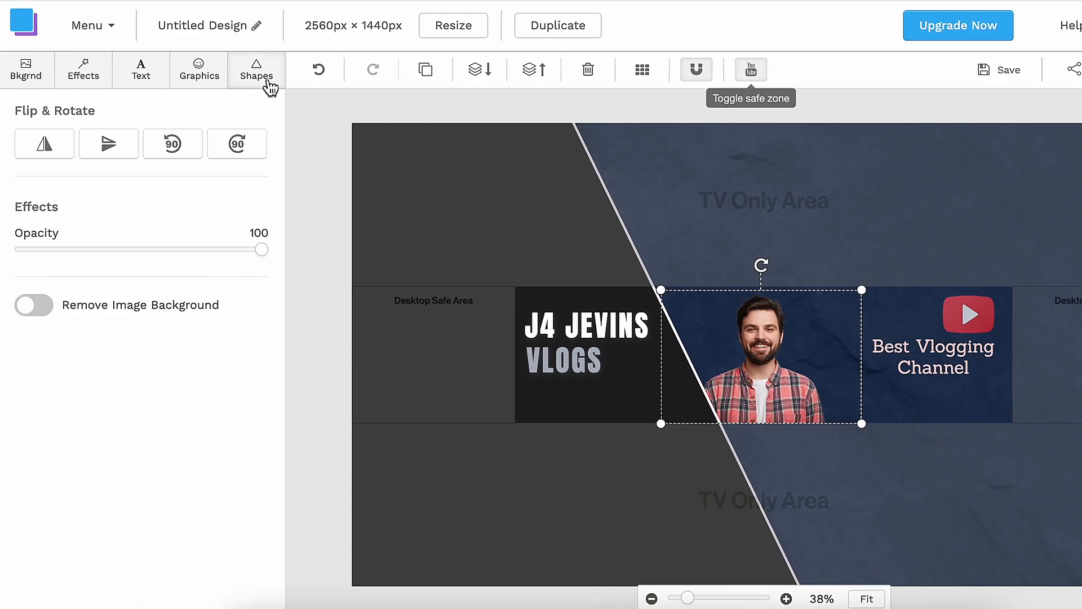
Add a filled square over the portrait and layer it behind the slanted dark panel but in front of the portrait.
{"action": "left_click", "coordinate": [100, 72]}
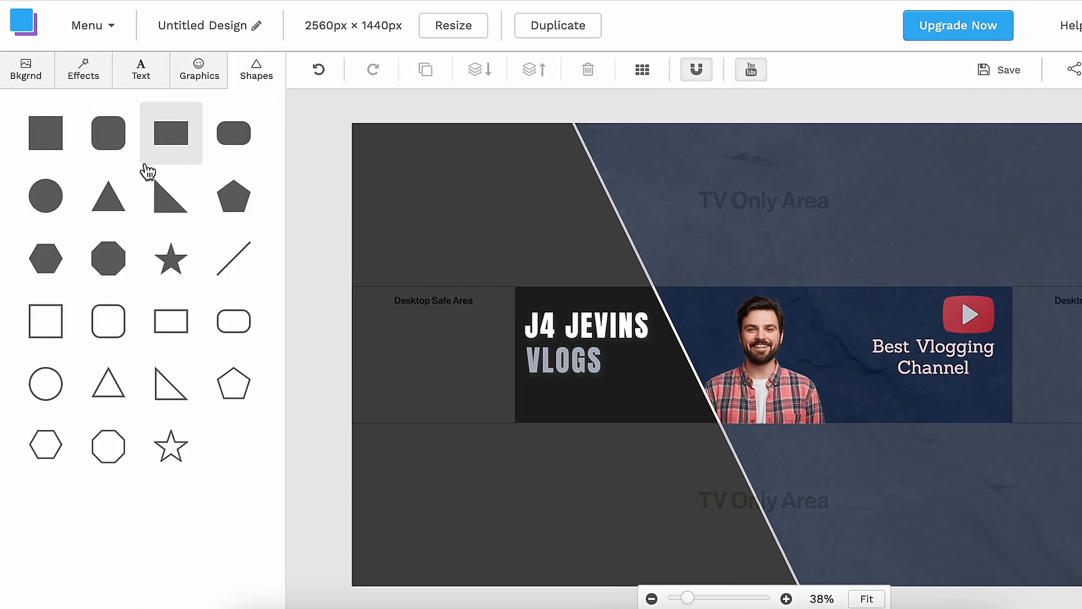
{"action": "left_click", "coordinate": [57, 151]}
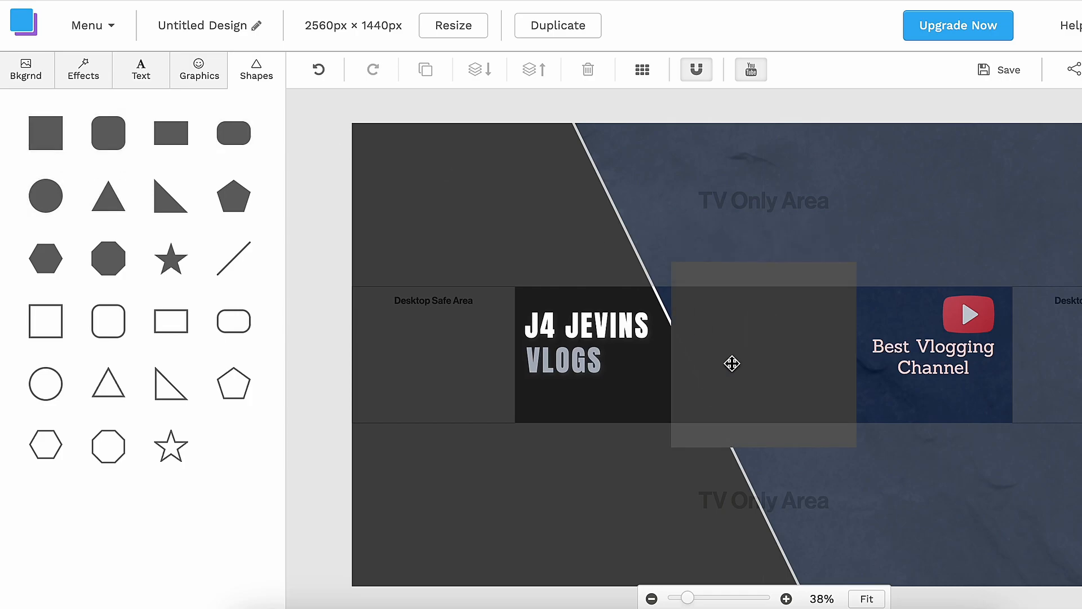
{"action": "left_click", "coordinate": [760, 375]}
{"action": "left_click_drag", "start_coordinate": [760, 375], "coordinate": [755, 388]}
{"action": "left_click", "coordinate": [479, 69]}
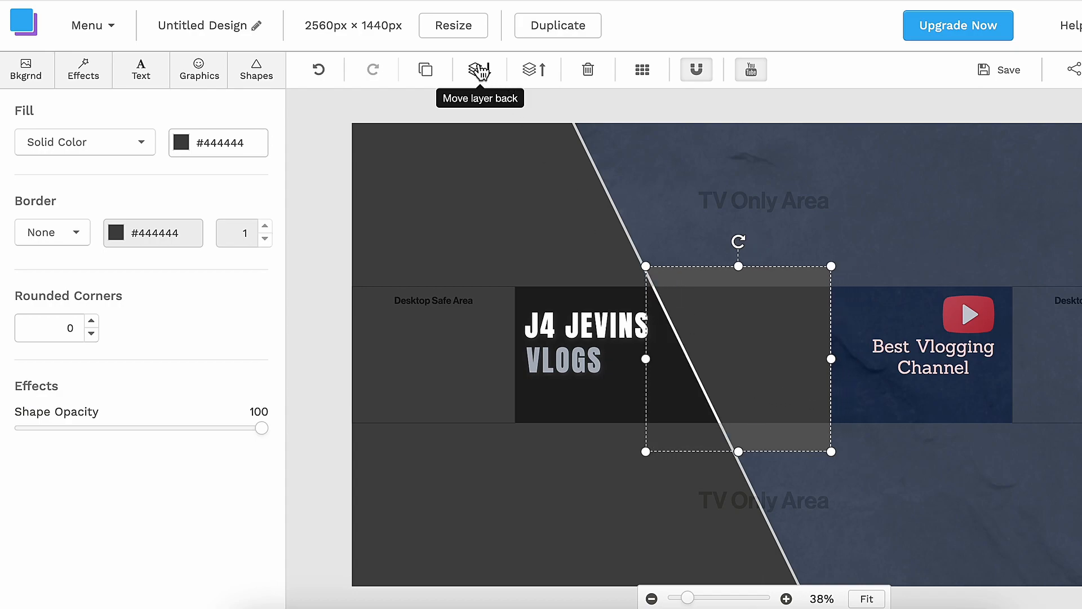
{"action": "left_click", "coordinate": [479, 68]}
{"action": "left_click", "coordinate": [532, 70]}
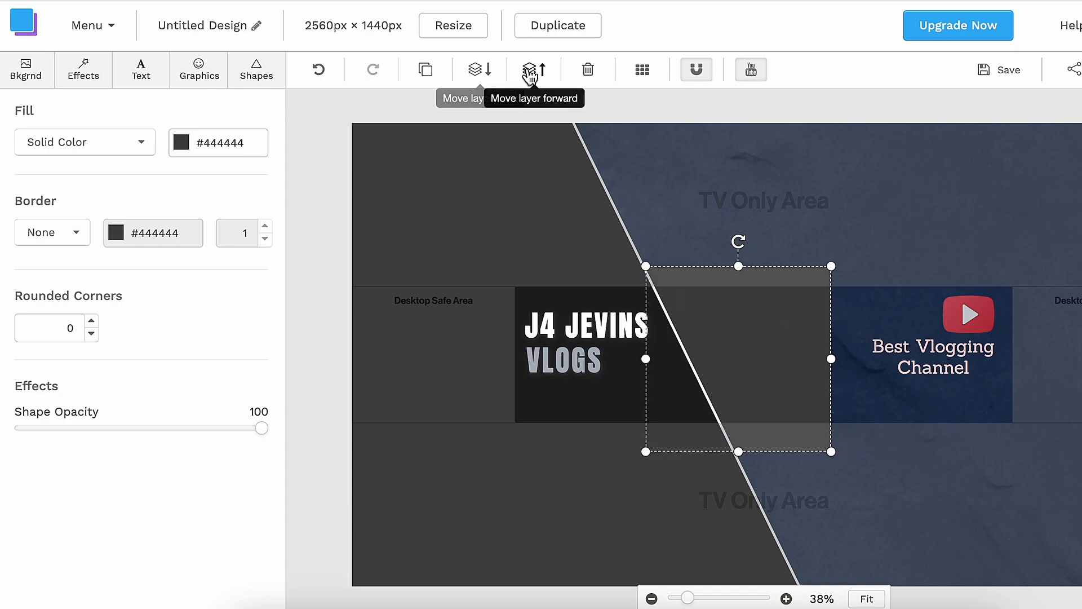
{"action": "left_click_drag", "start_coordinate": [778, 401], "coordinate": [775, 392]}
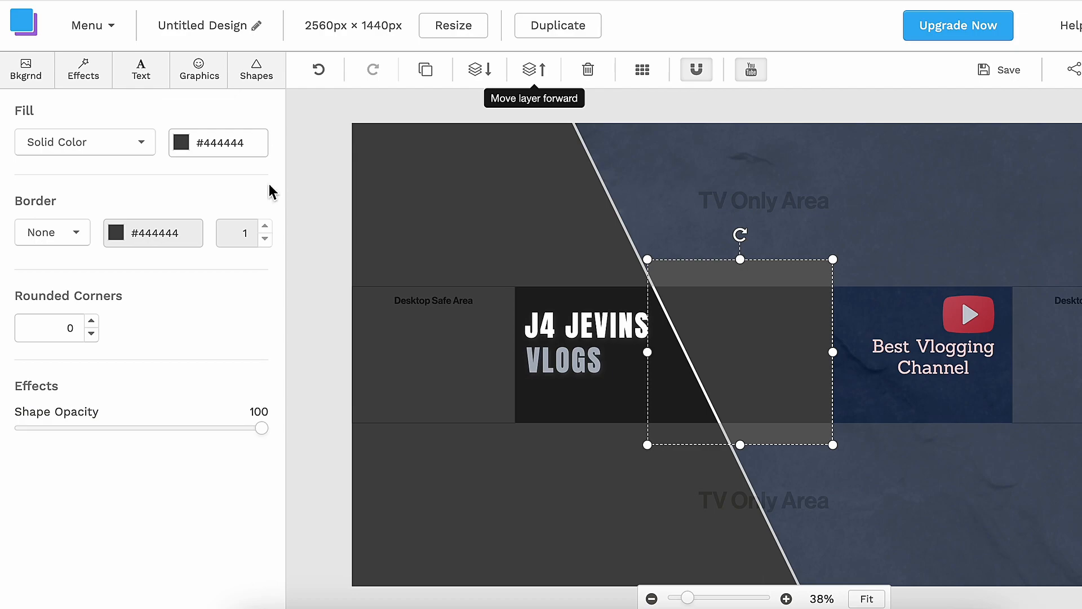
Turn the new square over the portrait into an unfilled frame with a solid white #ffffff border of thickness 8.
{"action": "left_click", "coordinate": [90, 149]}
{"action": "left_click", "coordinate": [68, 172]}
{"action": "left_click", "coordinate": [63, 232]}
{"action": "left_click", "coordinate": [52, 287]}
{"action": "left_click", "coordinate": [116, 233]}
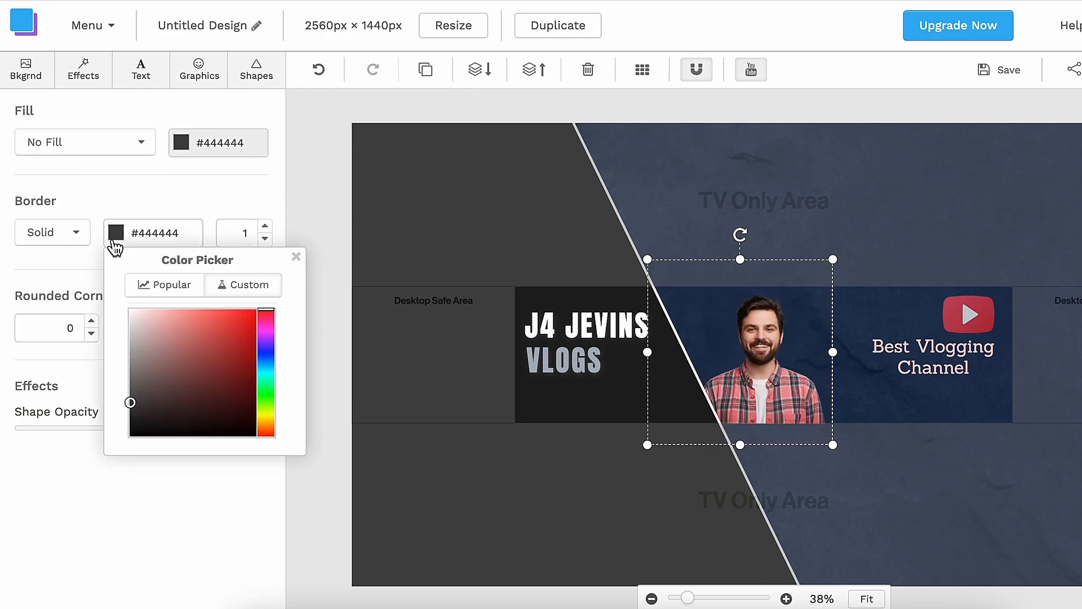
{"action": "left_click", "coordinate": [131, 311]}
{"action": "left_click", "coordinate": [265, 226]}
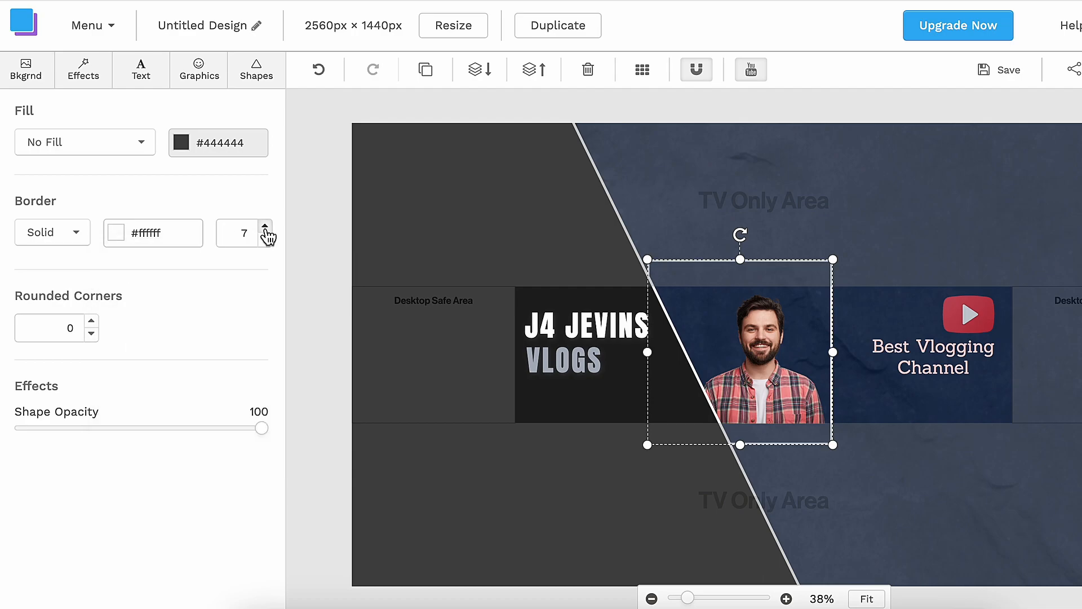
{"action": "left_click", "coordinate": [265, 226]}
Move and resize the white frame to enclose the whole central safe area, and bring it in front of the slanted panel.
{"action": "left_click_drag", "start_coordinate": [770, 324], "coordinate": [958, 356]}
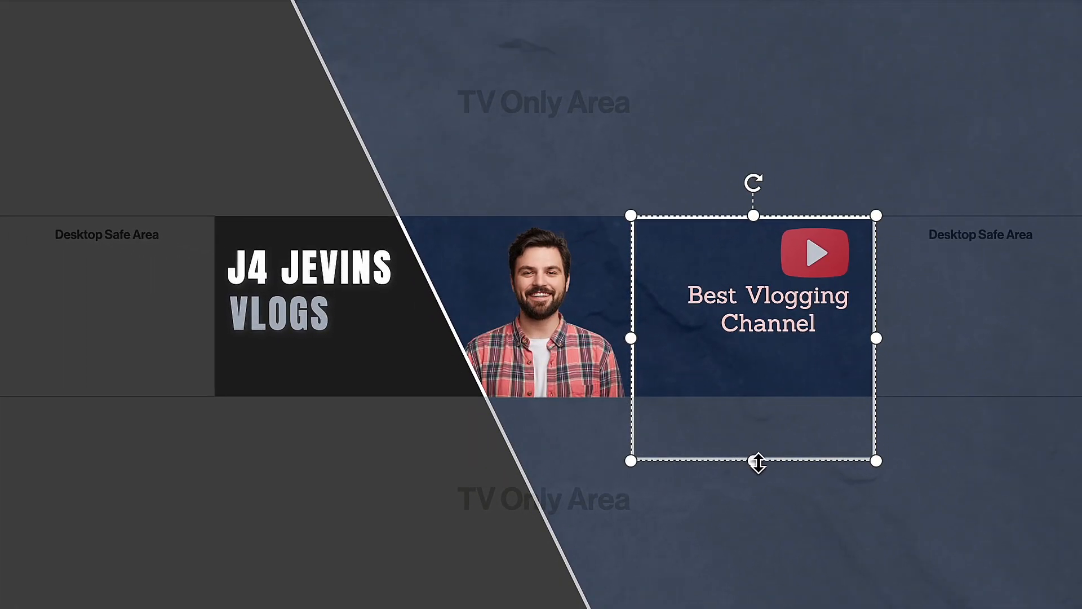
{"action": "left_click_drag", "start_coordinate": [923, 471], "coordinate": [924, 419]}
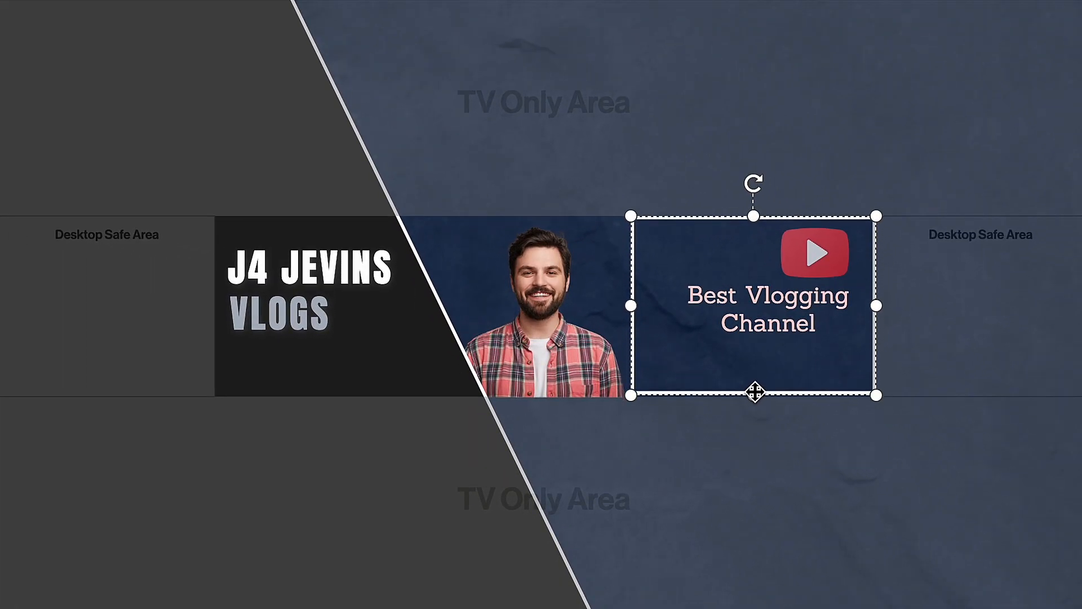
{"action": "left_click_drag", "start_coordinate": [632, 282], "coordinate": [212, 282]}
{"action": "key", "text": "ctrl+["}
{"action": "key", "text": "ctrl+]"}
{"action": "key", "text": "ctrl+]"}
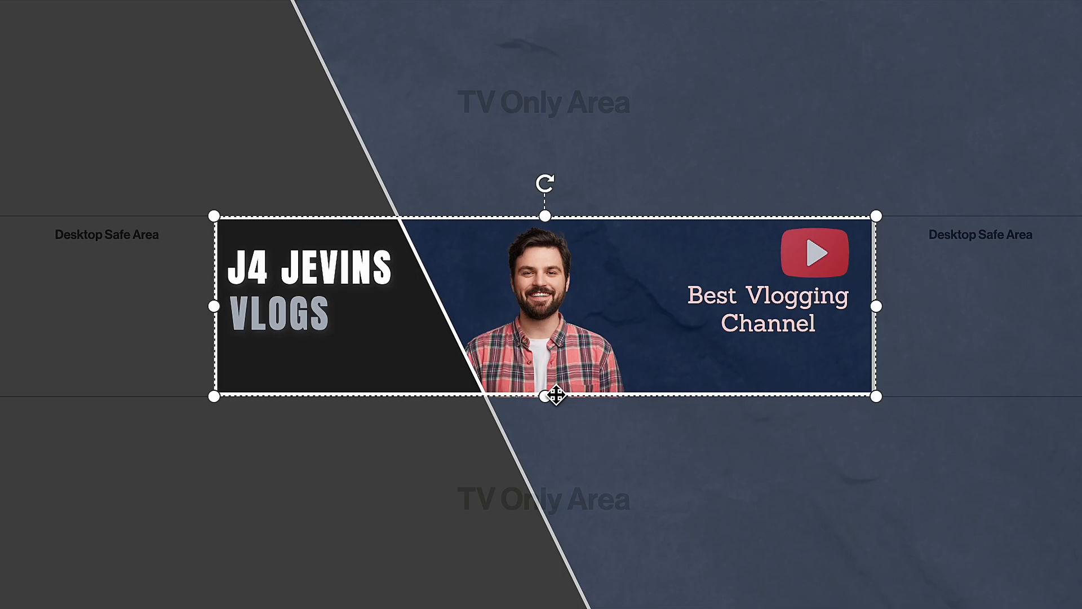
Check the frame's edges up close and pull its right side in slightly to match the central safe area.
{"action": "scroll", "coordinate": [541, 305], "scroll_direction": "up", "scroll_amount": 5}
{"action": "scroll", "coordinate": [541, 305], "scroll_direction": "down", "scroll_amount": 3}
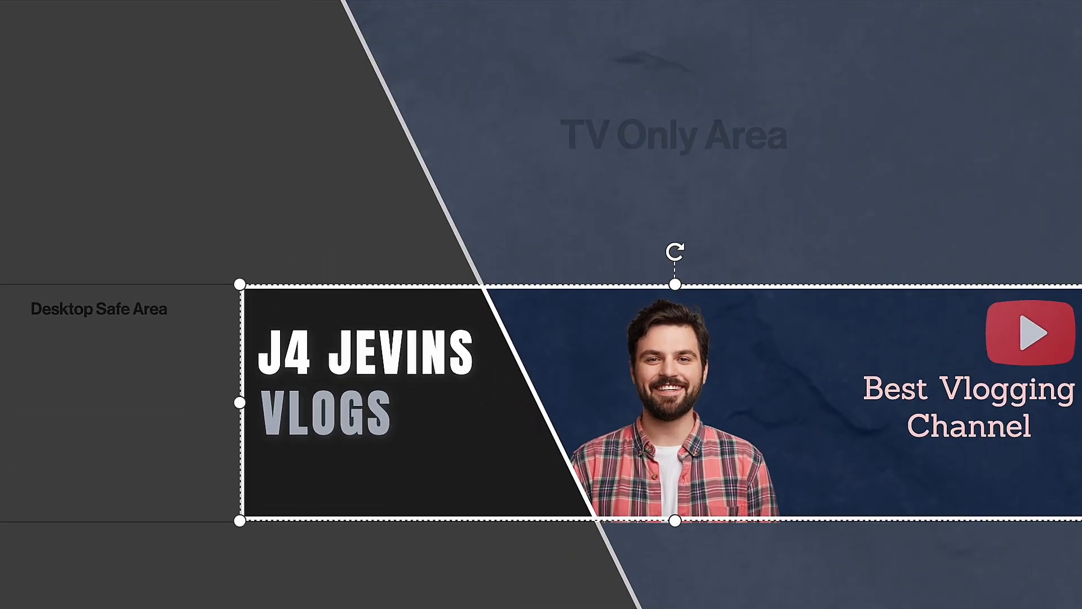
{"action": "left_click", "coordinate": [868, 562]}
{"action": "scroll", "coordinate": [867, 563], "scroll_direction": "up", "scroll_amount": 3}
{"action": "scroll", "coordinate": [867, 562], "scroll_direction": "right", "scroll_amount": 3}
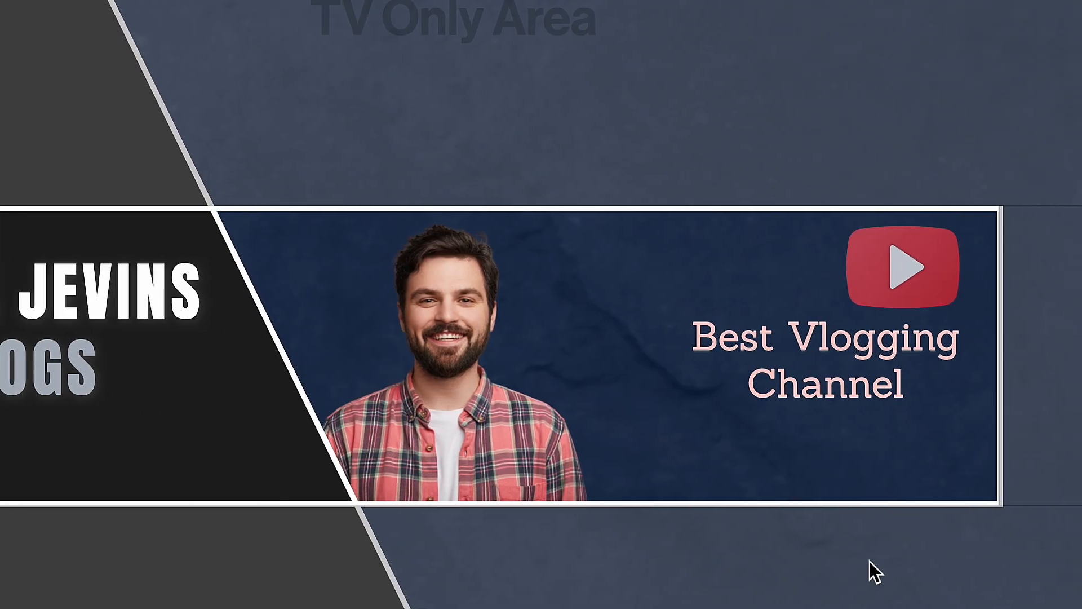
{"action": "left_click", "coordinate": [1004, 420]}
{"action": "left_click_drag", "start_coordinate": [1003, 357], "coordinate": [997, 356]}
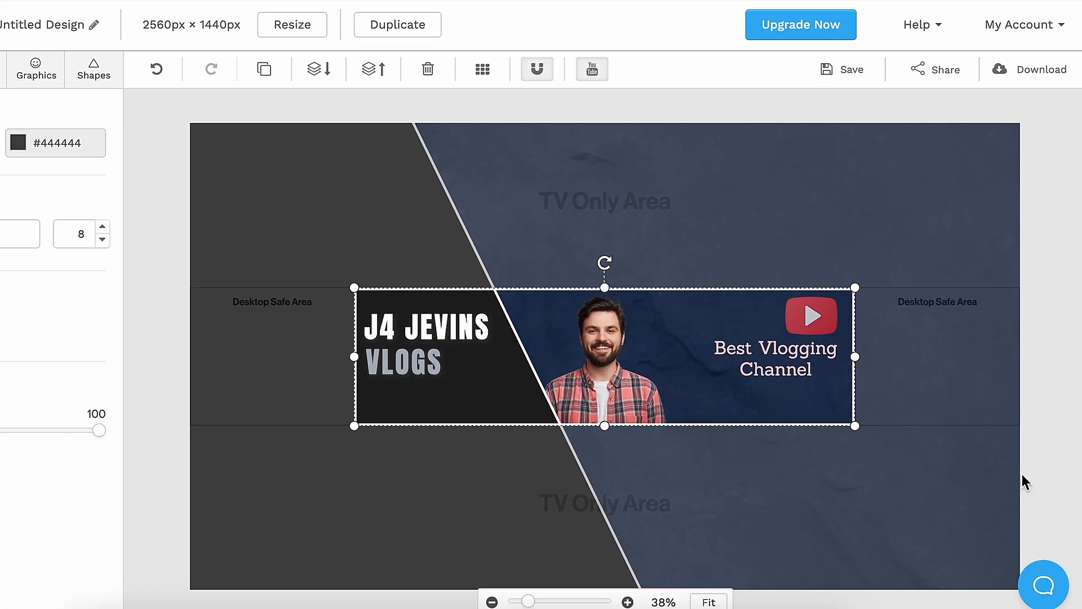
{"action": "left_click", "coordinate": [1022, 480]}
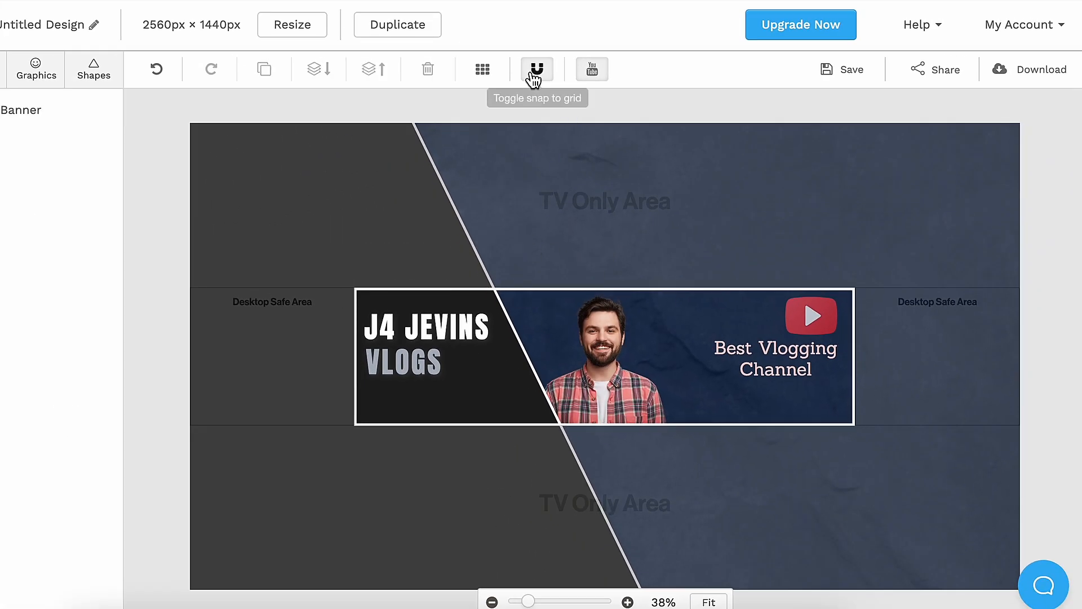
Preview the banner without the safe-zone overlay, restore it, and widen the white frame to span the banner's full width.
{"action": "left_click", "coordinate": [587, 70]}
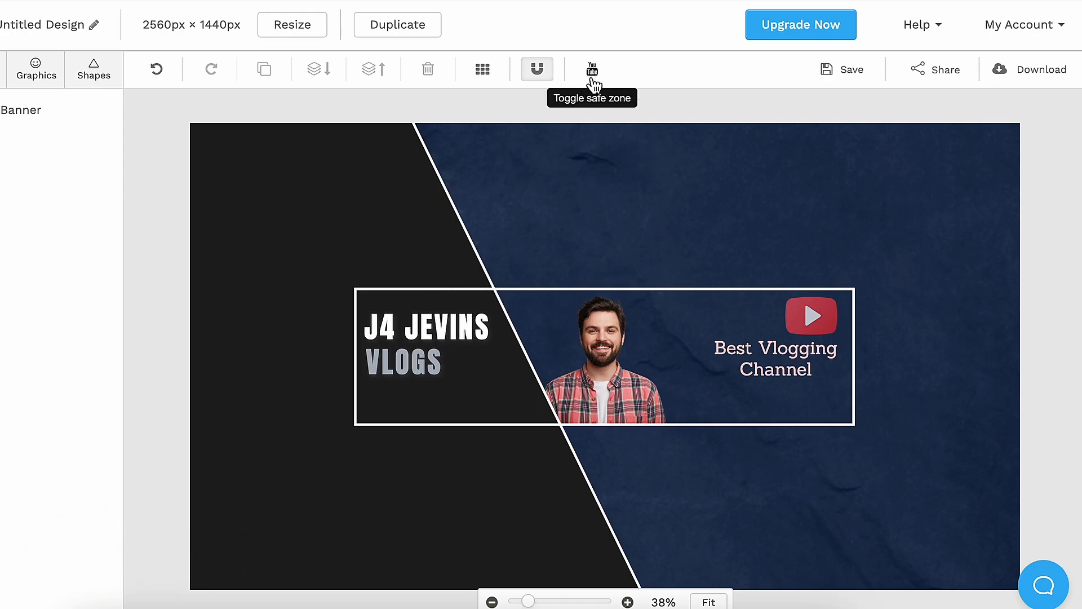
{"action": "left_click", "coordinate": [590, 71]}
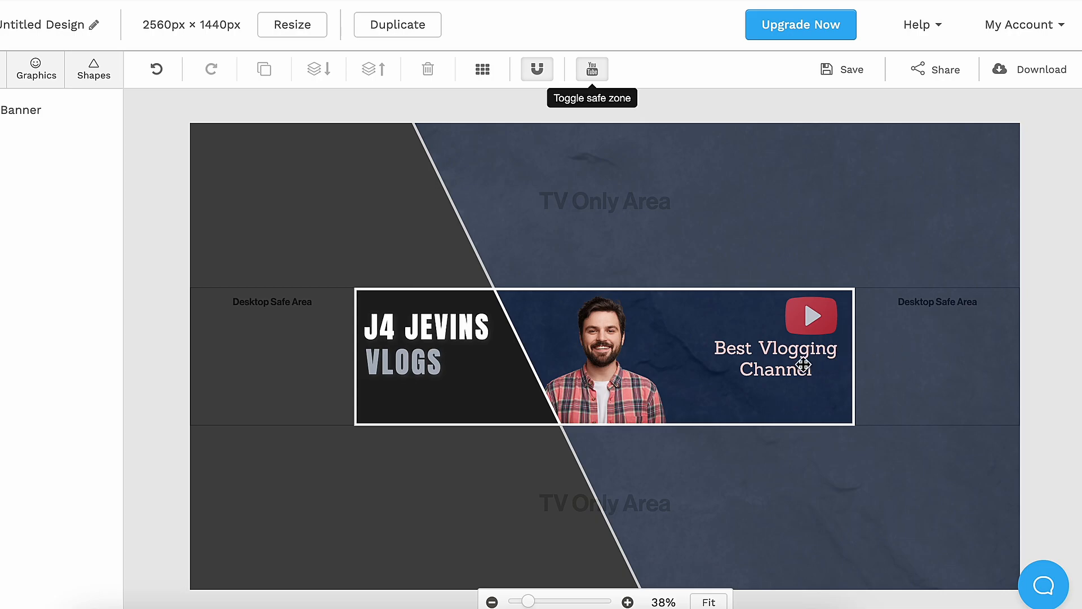
{"action": "left_click", "coordinate": [674, 364]}
{"action": "left_click_drag", "start_coordinate": [357, 357], "coordinate": [190, 366]}
{"action": "left_click_drag", "start_coordinate": [855, 356], "coordinate": [1015, 363]}
{"action": "left_click", "coordinate": [666, 336]}
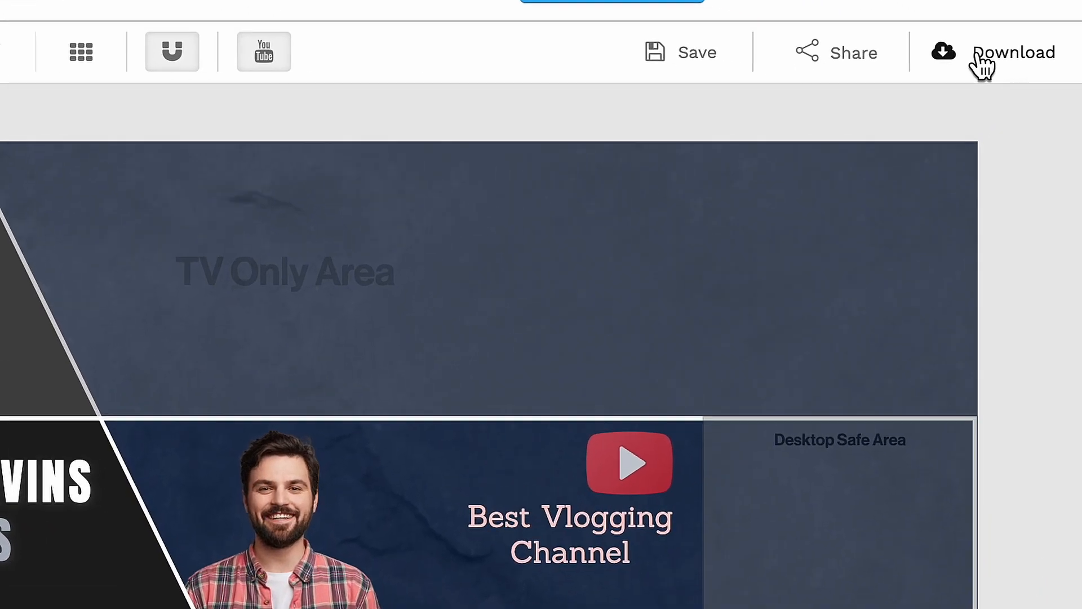
Download the finished banner as a Retina PNG (2x size) without a transparent background.
{"action": "left_click", "coordinate": [1023, 76]}
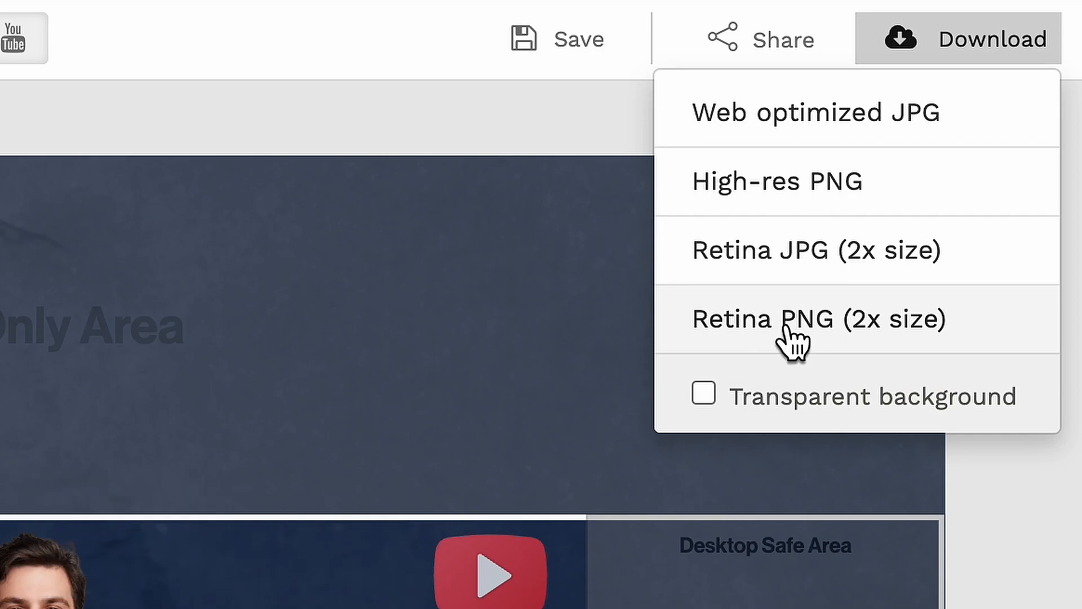
{"action": "left_click", "coordinate": [810, 338]}
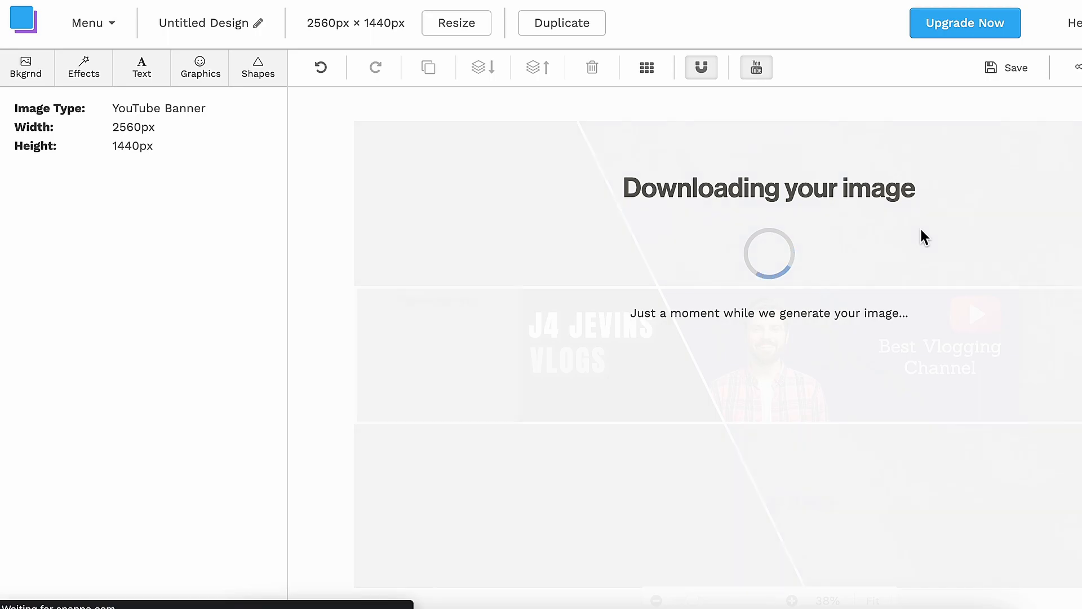